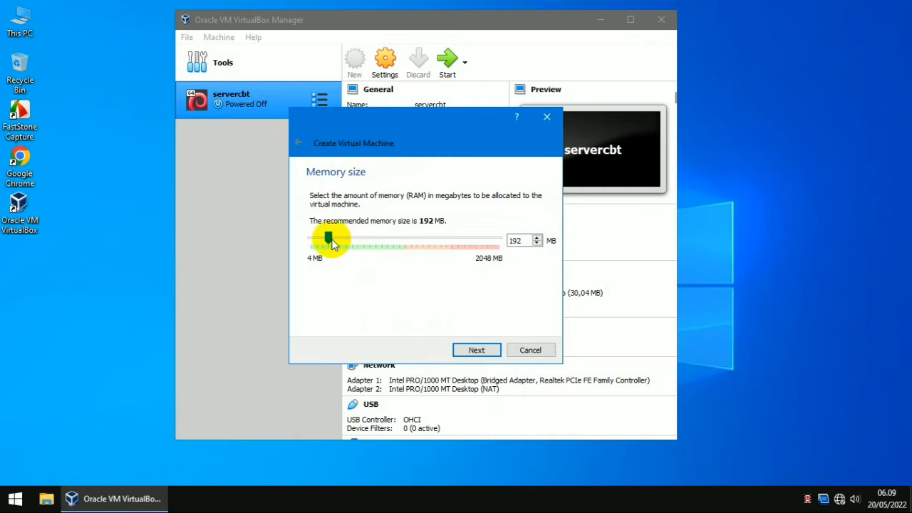
Step: Give the new machine 512 MB of memory and move on to the hard disk step
left_click_drag(328, 238, 360, 243)
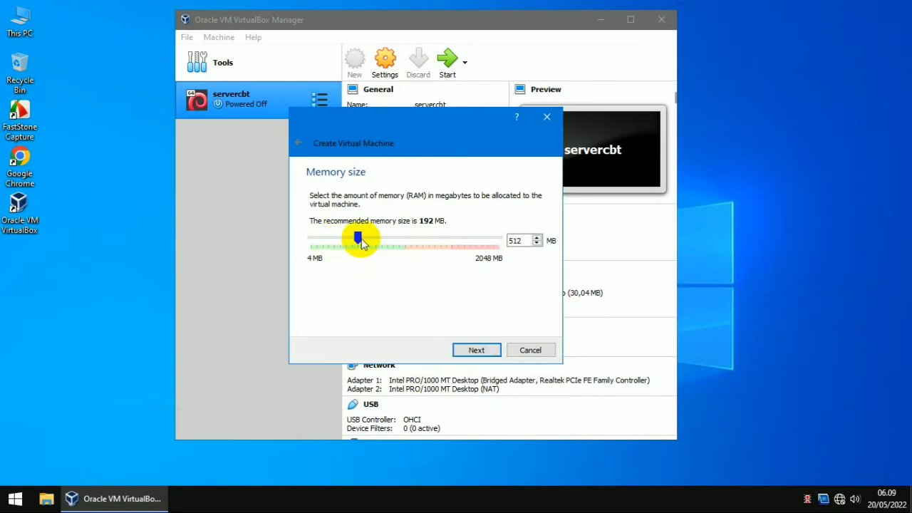
left_click(475, 350)
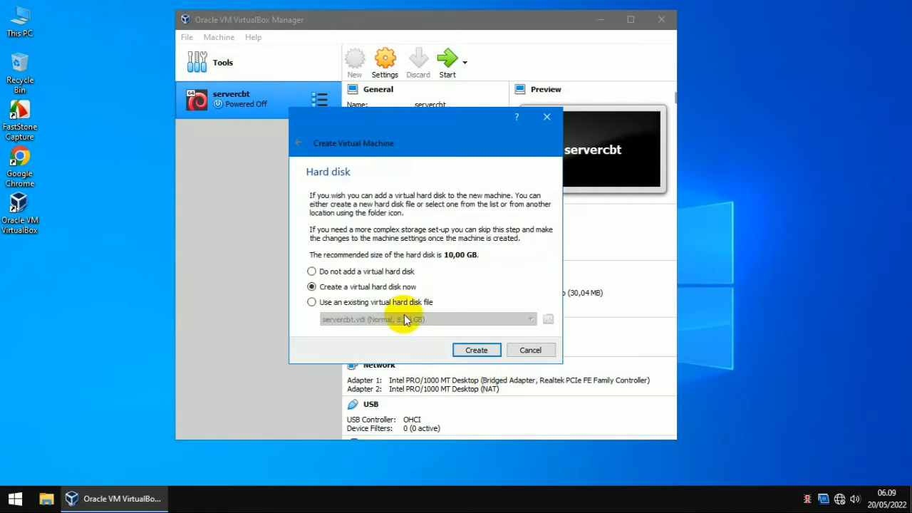
Step: Choose to create a new virtual hard disk in VHD format
left_click(489, 355)
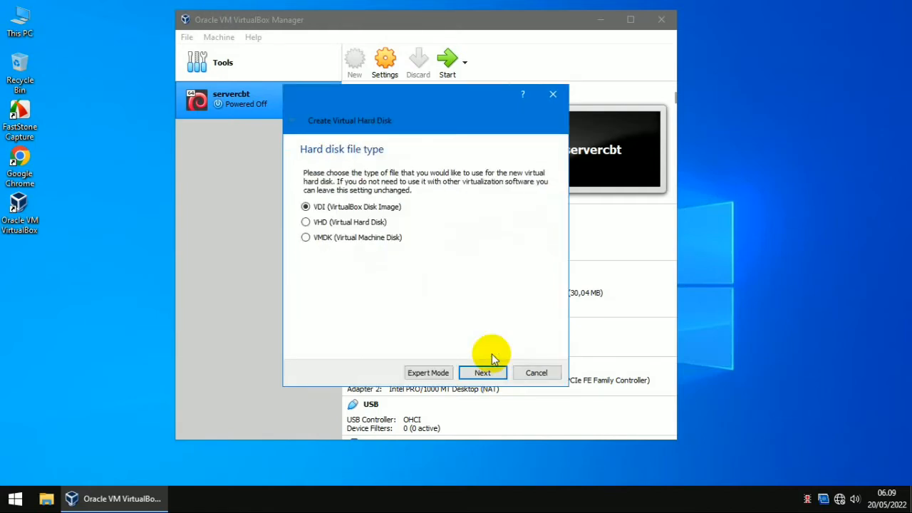
left_click(330, 224)
left_click(479, 372)
left_click(482, 373)
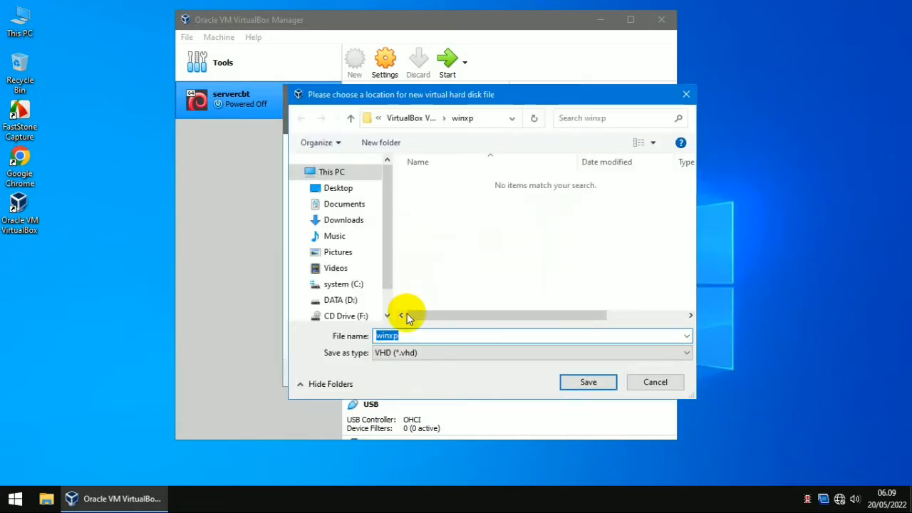
Step: Save the disk as winxp.vhd on DATA (D:), size it to 5 GB, and create the machine
left_click(346, 305)
left_click(589, 382)
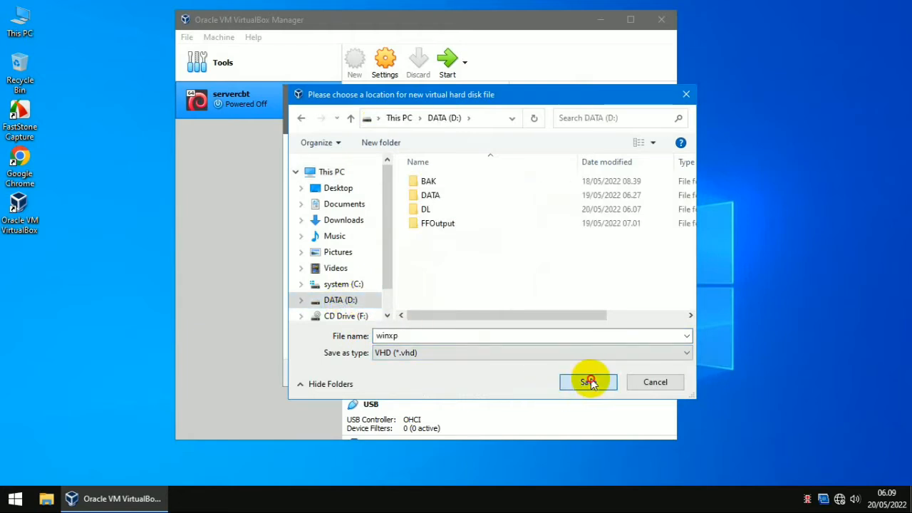
left_click_drag(414, 245, 407, 248)
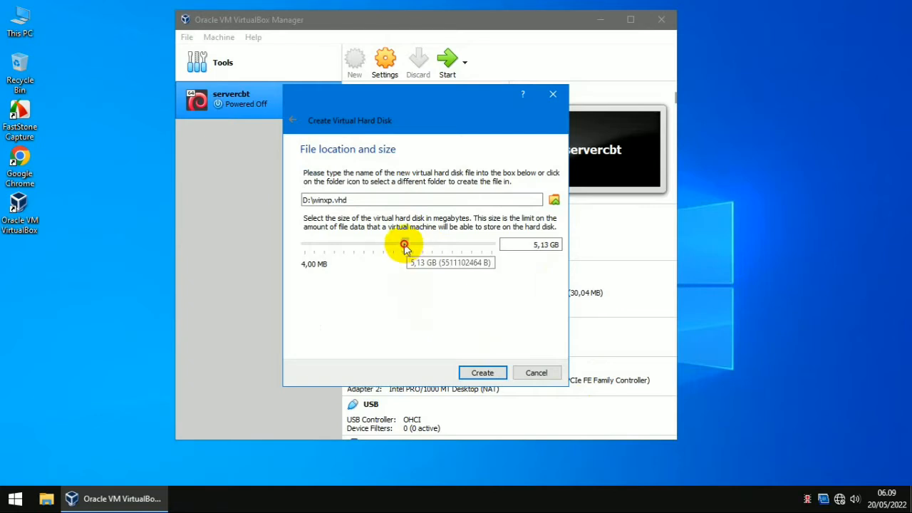
mouse_move(406, 249)
left_mouse_down()
mouse_move(414, 248)
mouse_move(402, 245)
left_mouse_up()
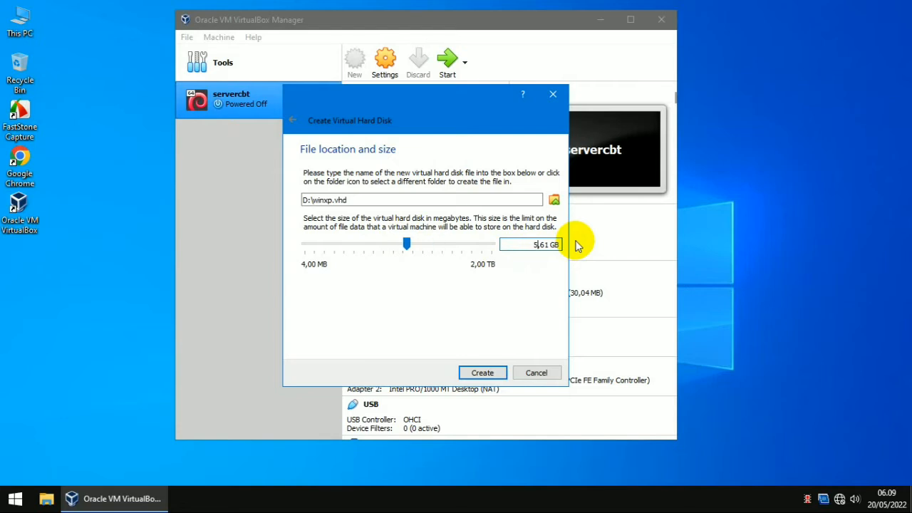
key("Delete")
key("Delete")
key("Delete")
key("Delete")
key("Delete")
key("Delete")
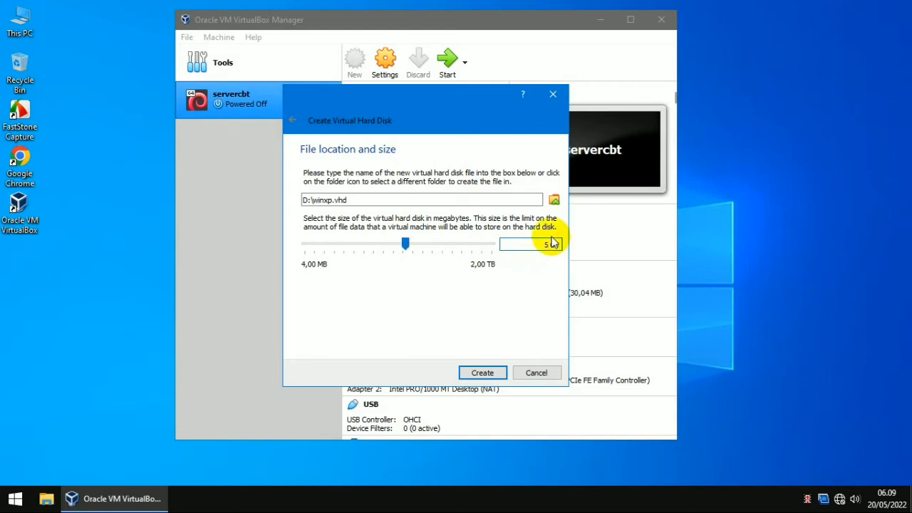
type("GB")
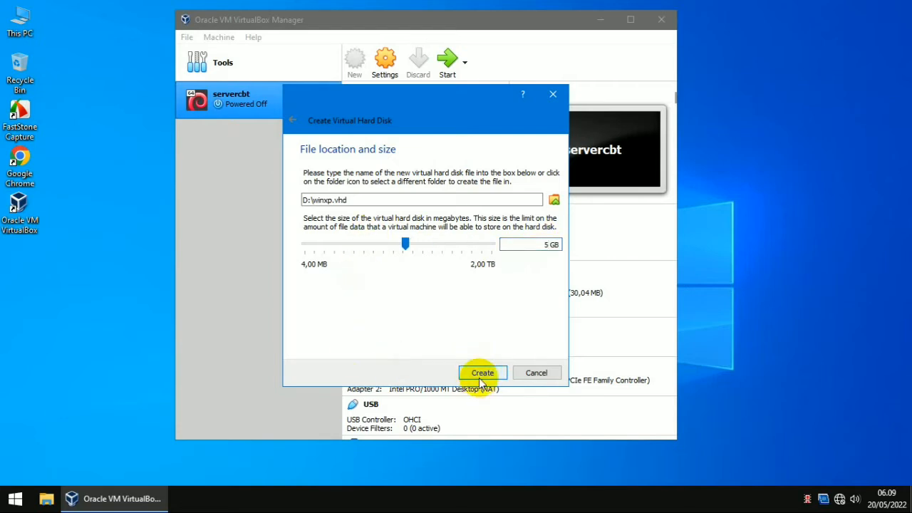
left_click(481, 378)
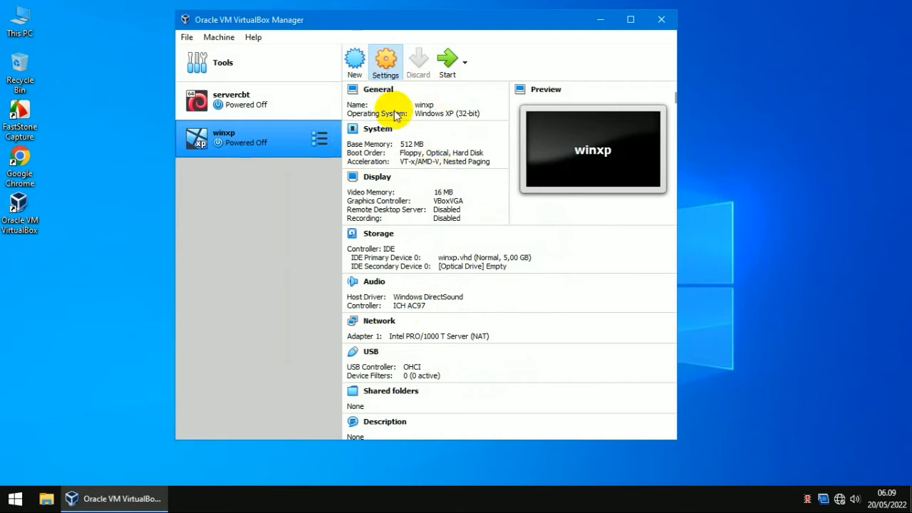
Step: In winxp's System settings, boot Optical first and Hard Disk second, with Floppy disabled
left_click(381, 66)
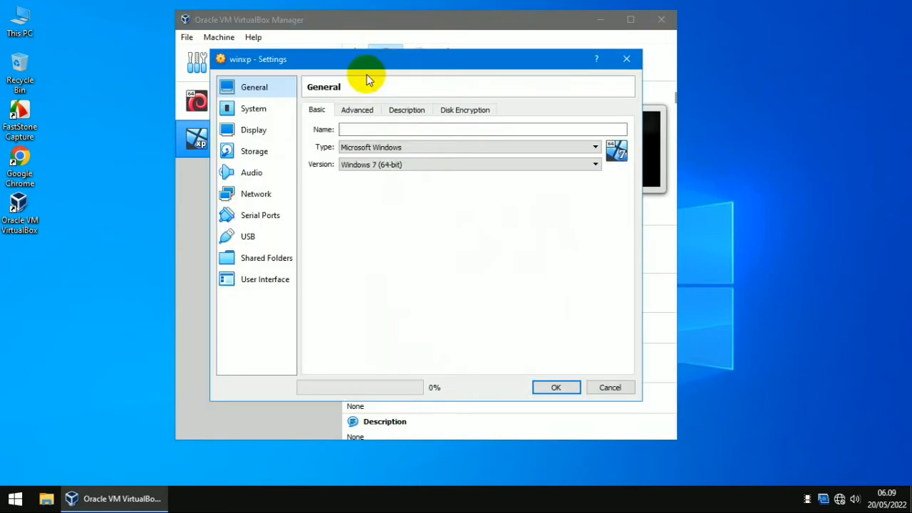
left_click(275, 113)
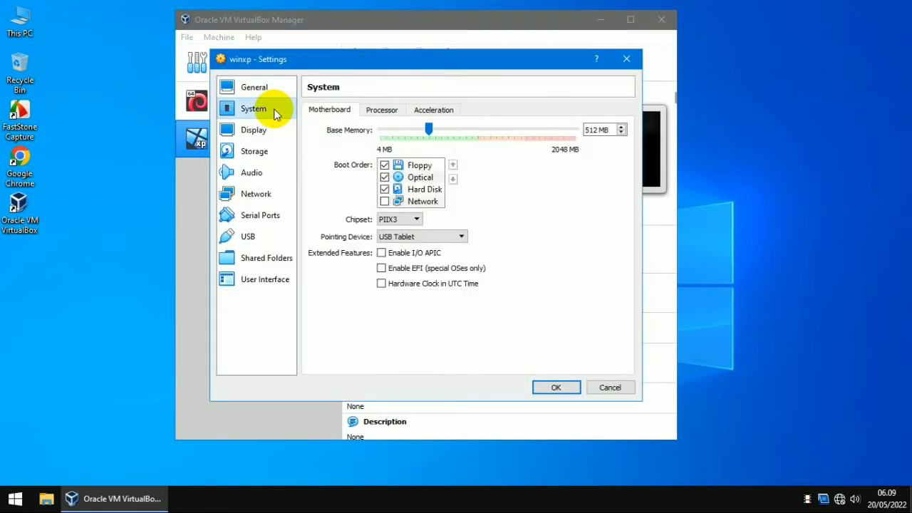
left_click(420, 177)
left_click(453, 164)
left_click(428, 178)
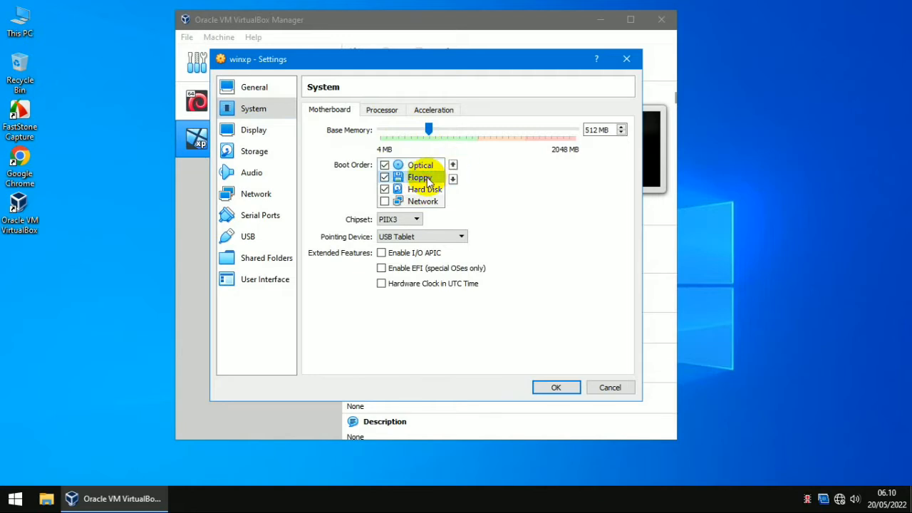
left_click(453, 179)
left_click(385, 190)
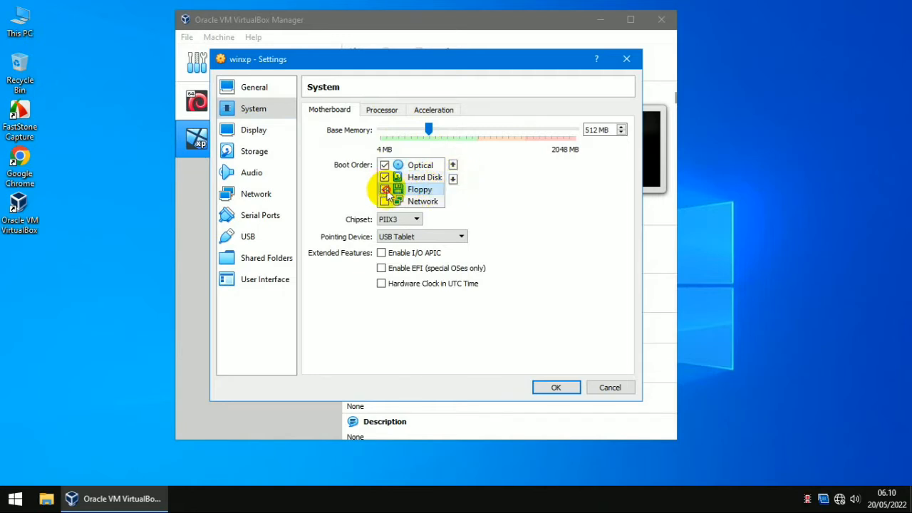
Step: Review the Processor, Acceleration and Display settings, then go to Storage
left_click(371, 112)
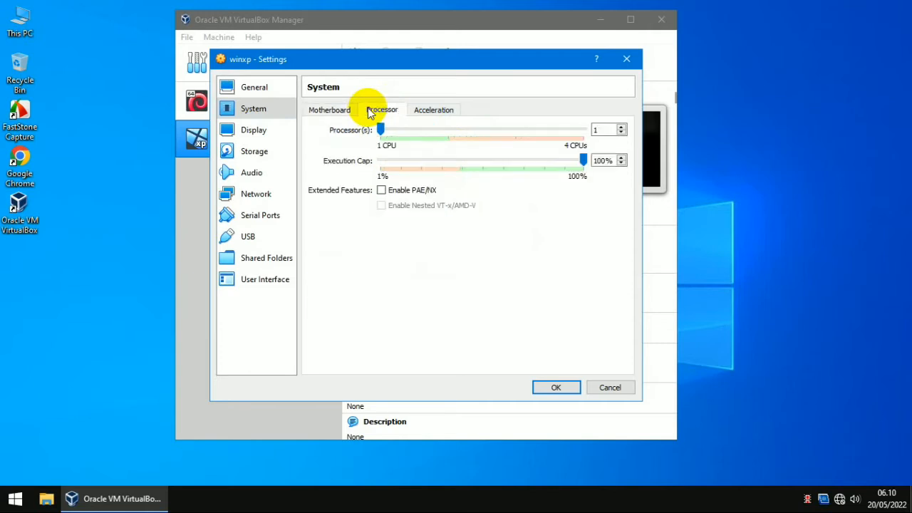
left_click(425, 114)
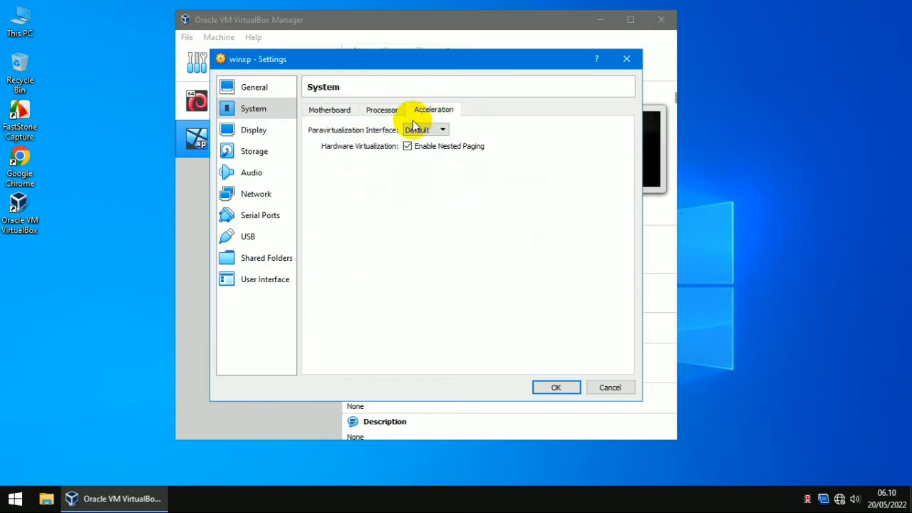
left_click(258, 130)
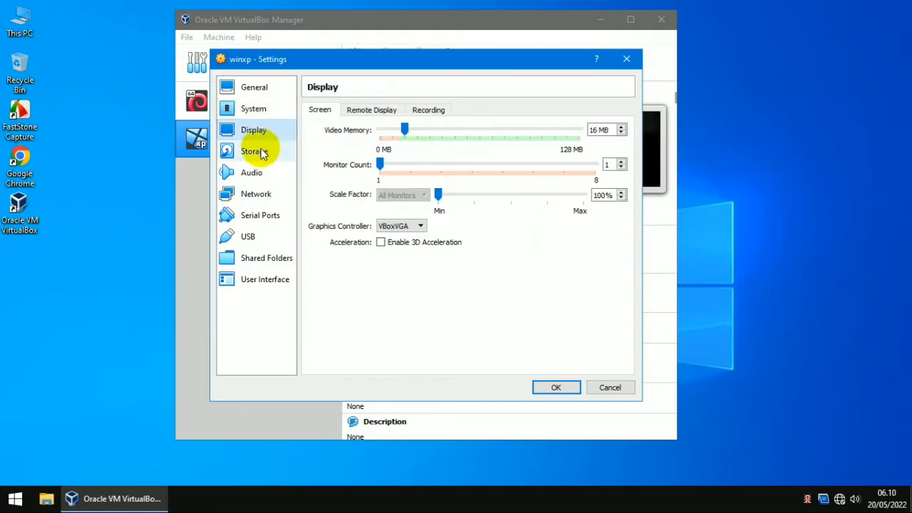
left_click(261, 151)
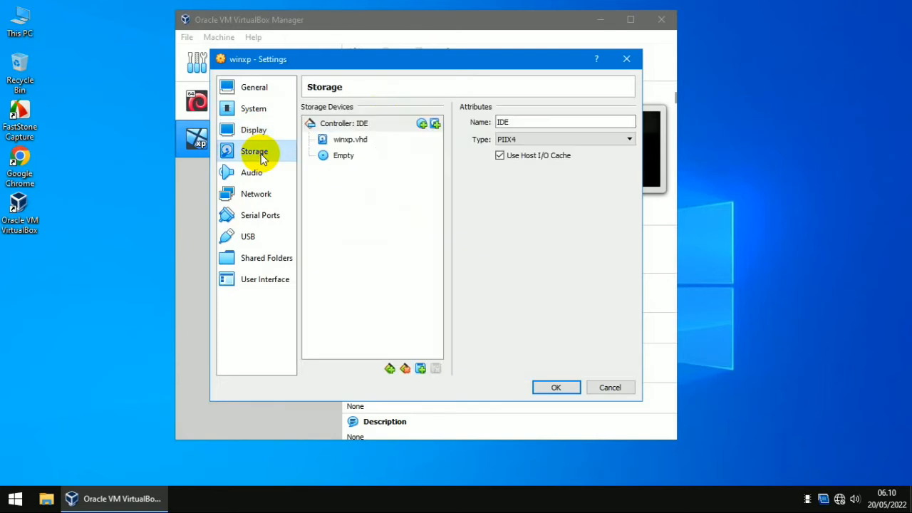
Step: Insert P5KPL-AM.iso into winxp's empty optical drive
left_click(365, 142)
left_click(360, 156)
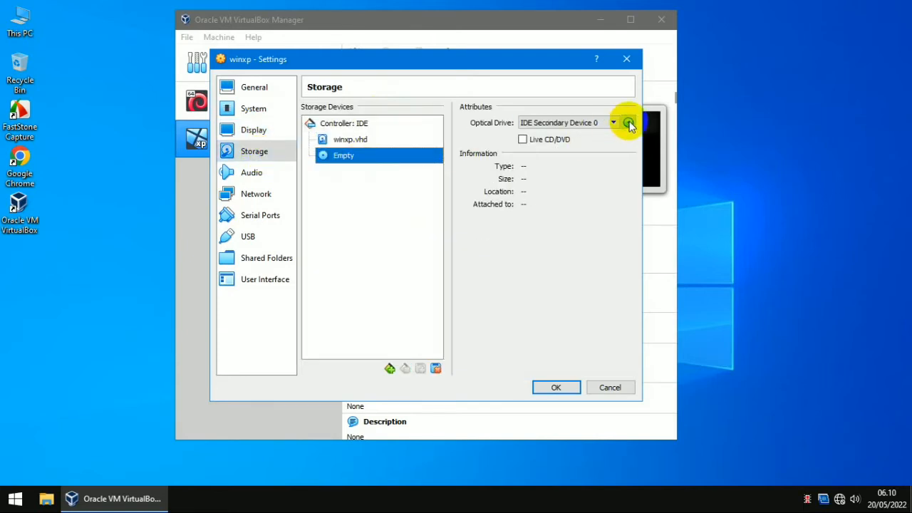
left_click(628, 122)
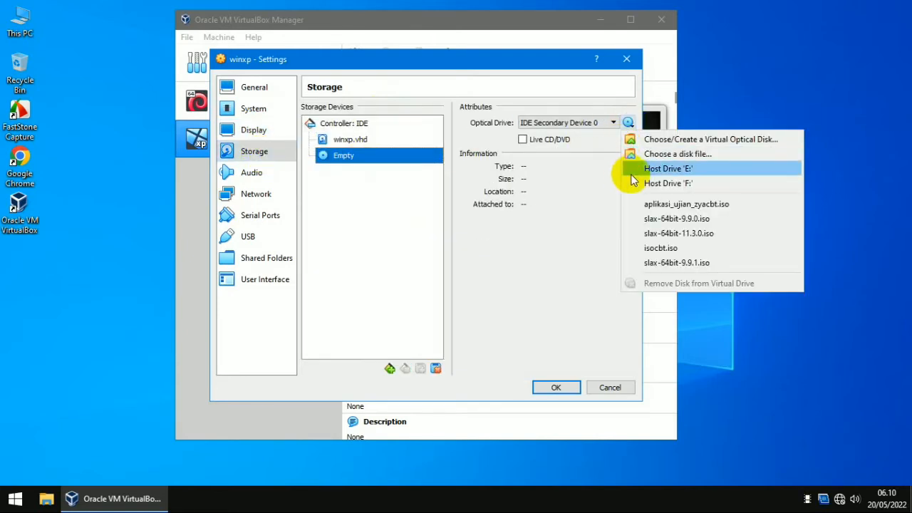
left_click(692, 160)
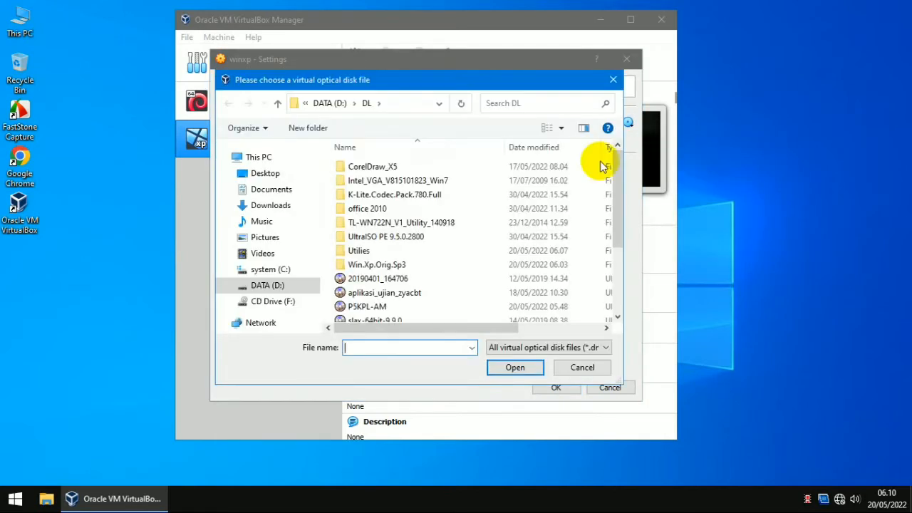
left_click(377, 310)
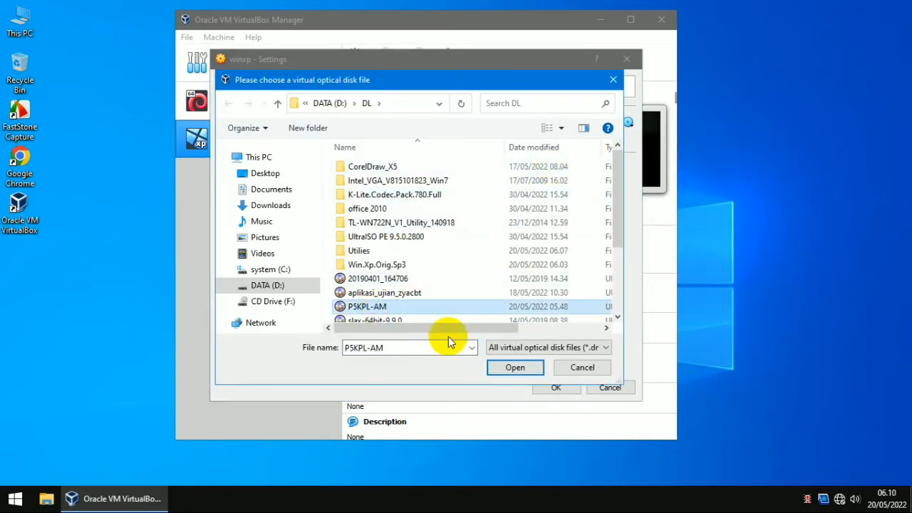
left_click(515, 366)
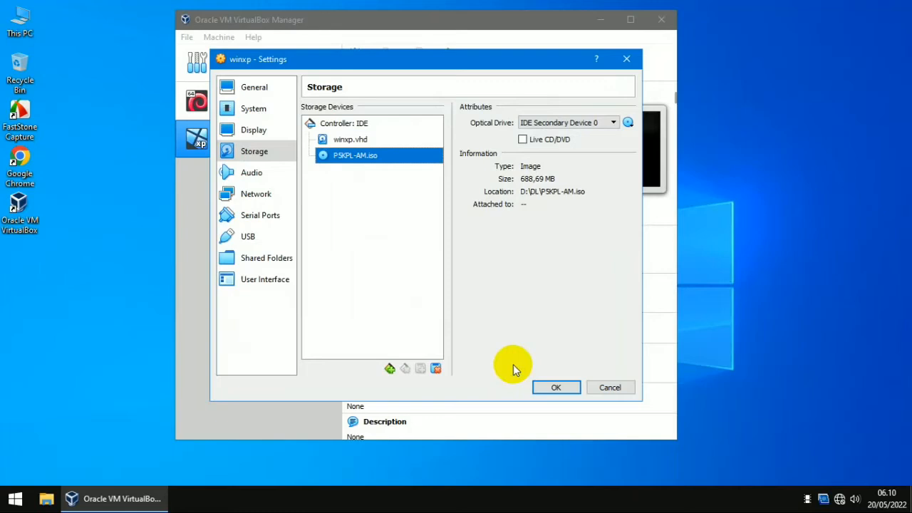
Step: Attach network Adapter 1 as Bridged to the Realtek PCIe FE Family Controller
left_click(263, 194)
left_click(407, 144)
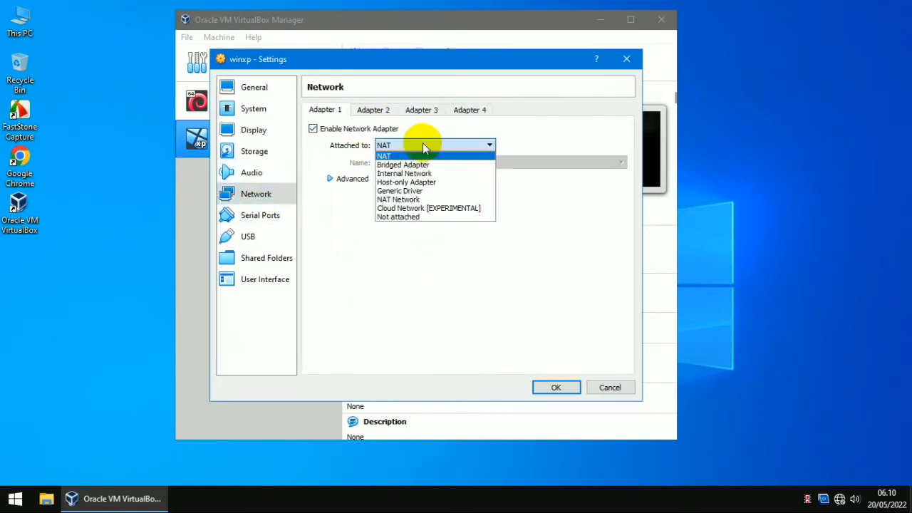
left_click(409, 163)
left_click(417, 164)
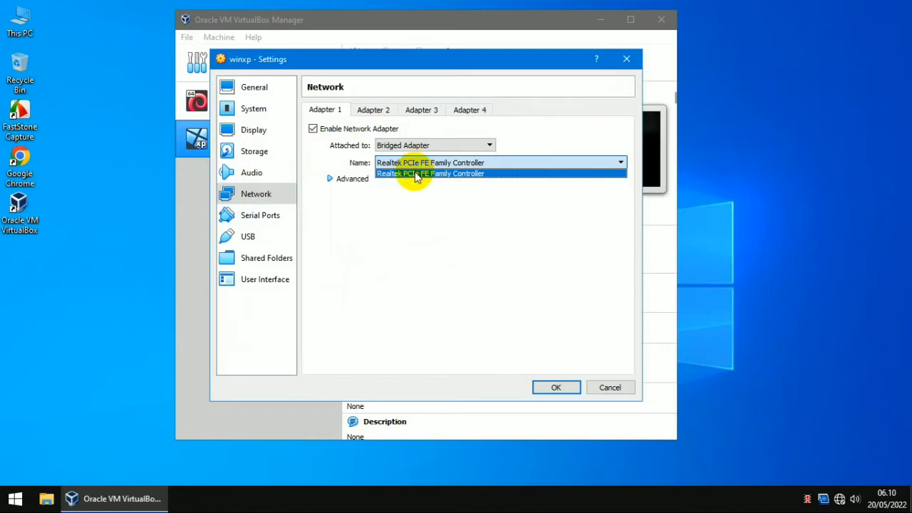
left_click(413, 173)
Step: Enable Adapter 2 on NAT and save the winxp settings
left_click(372, 110)
left_click(366, 130)
left_click(402, 144)
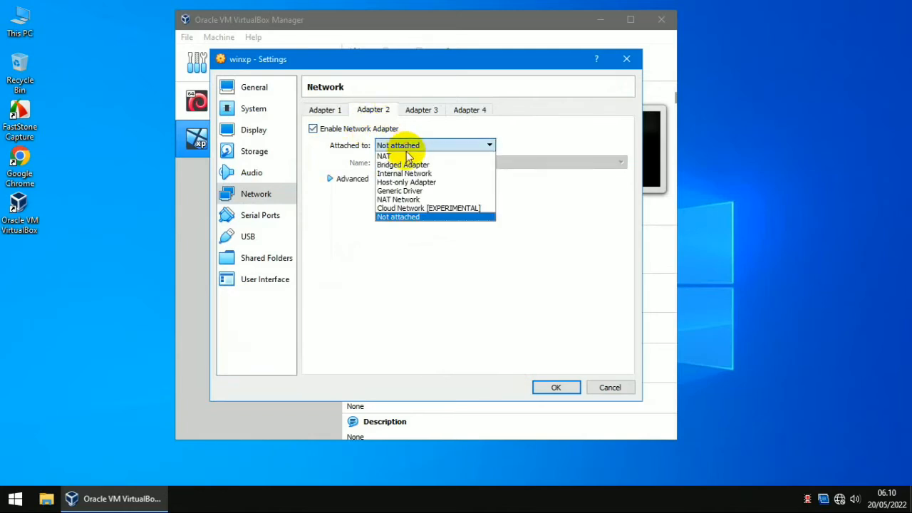
left_click(400, 154)
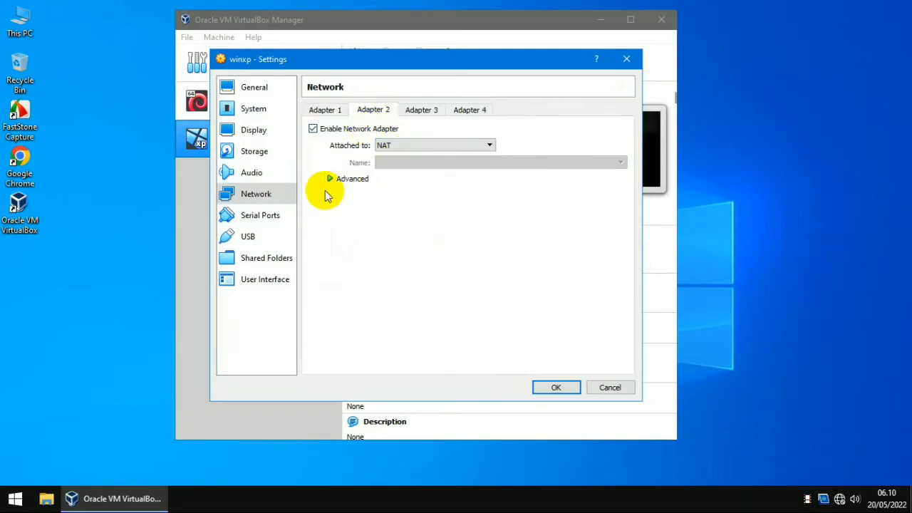
left_click(546, 387)
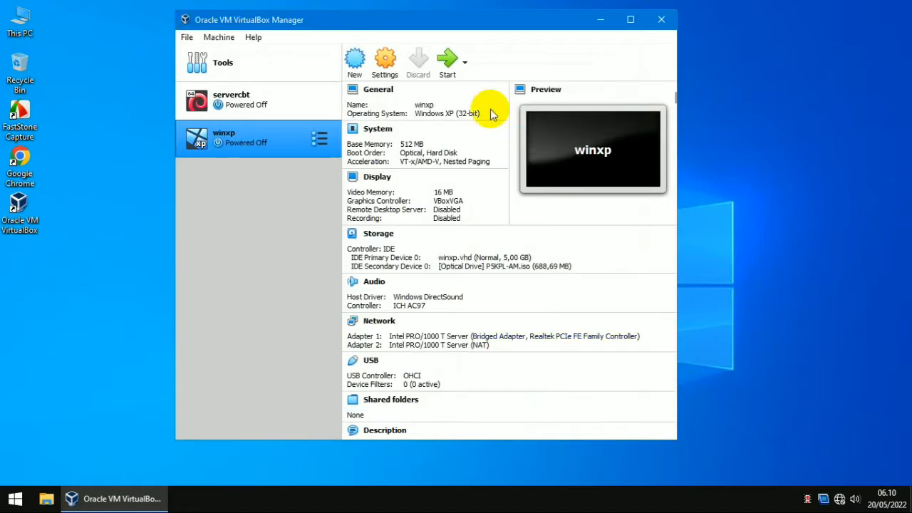
Step: Start winxp and boot it from the P5KPL-AM.iso start-up disk
left_click(447, 63)
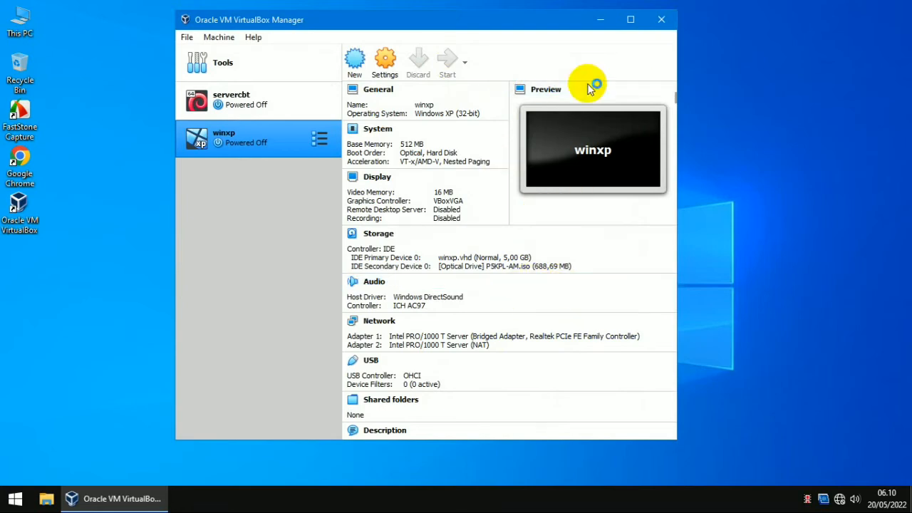
left_click(601, 21)
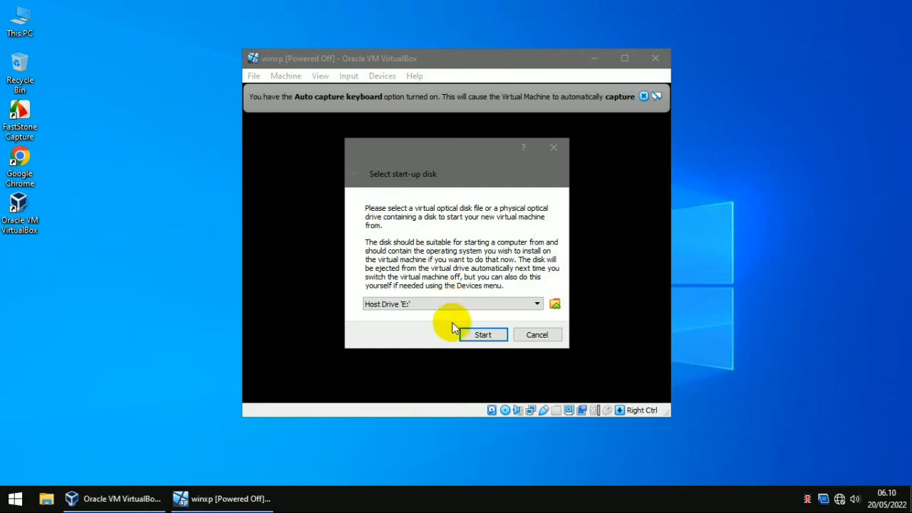
left_click(451, 302)
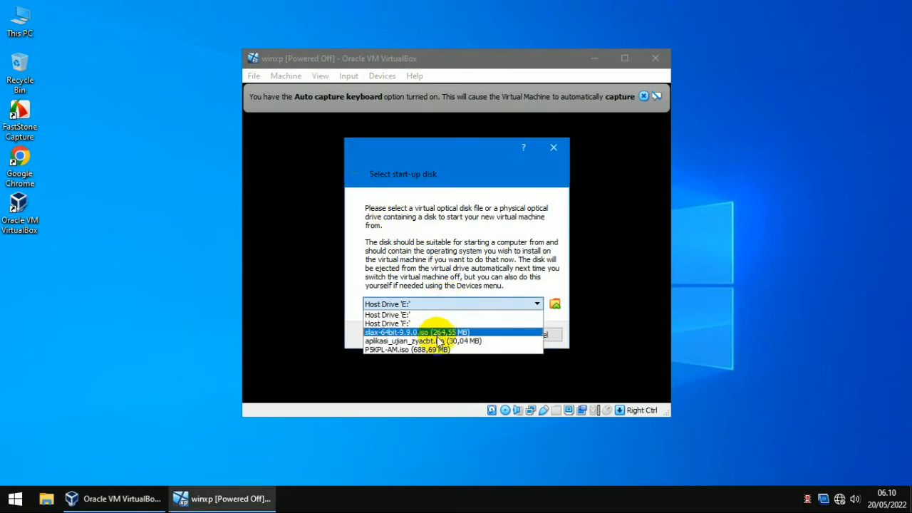
left_click(429, 350)
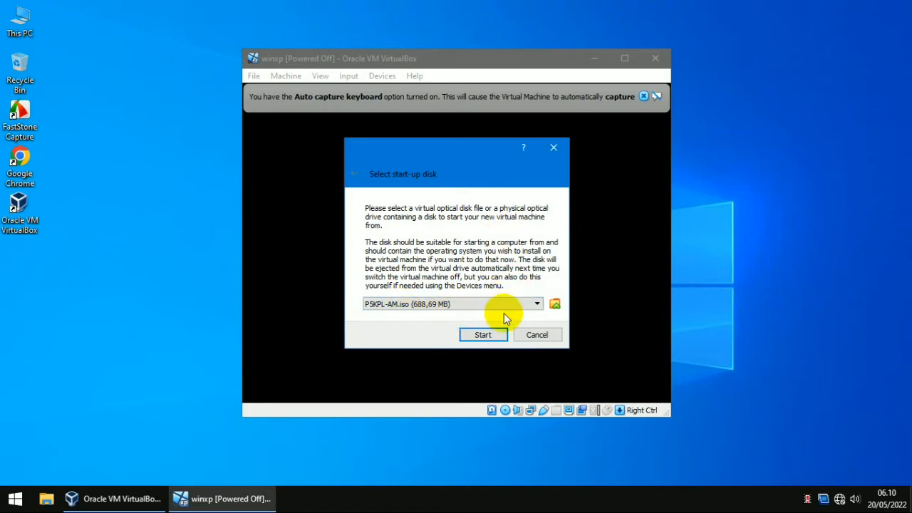
left_click(479, 335)
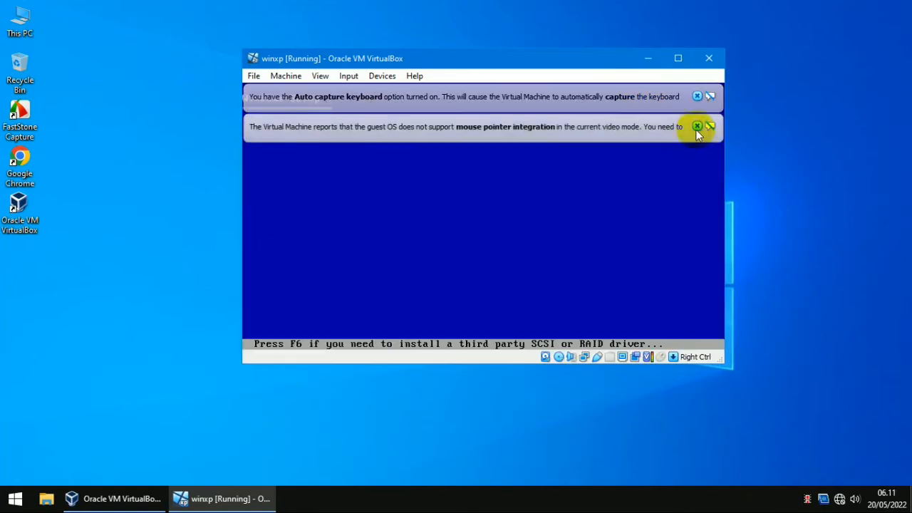
Step: Dismiss the keyboard auto-capture and mouse pointer integration notification bars
left_click(697, 126)
left_click(697, 97)
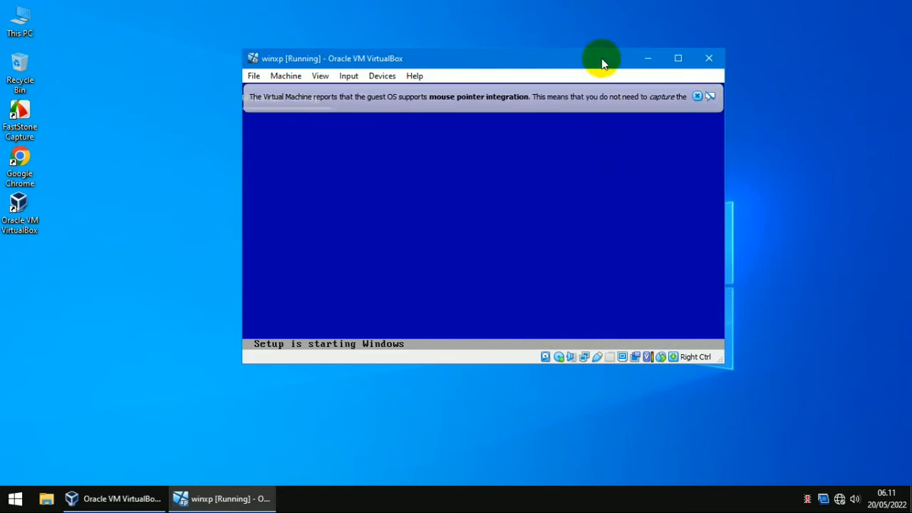
left_click(697, 96)
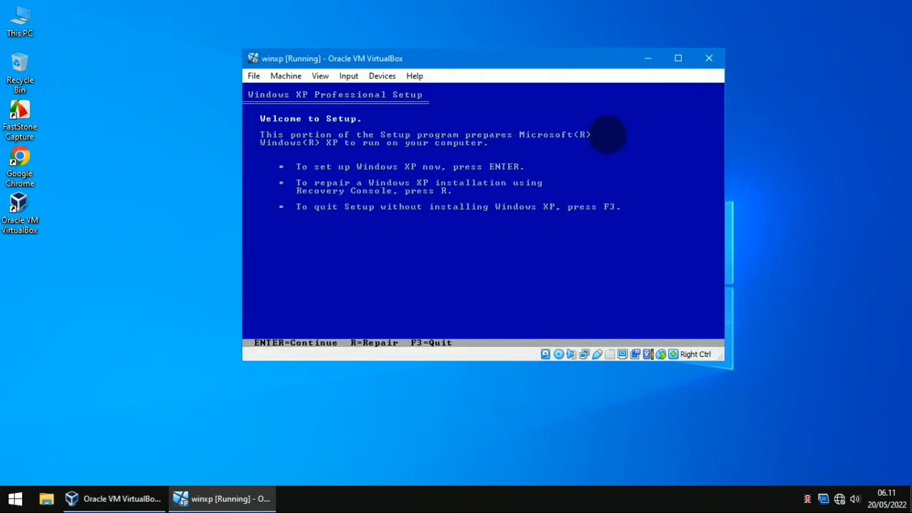
Step: Accept the XP licence and create a 5107 MB C: partition to install onto
key("Return")
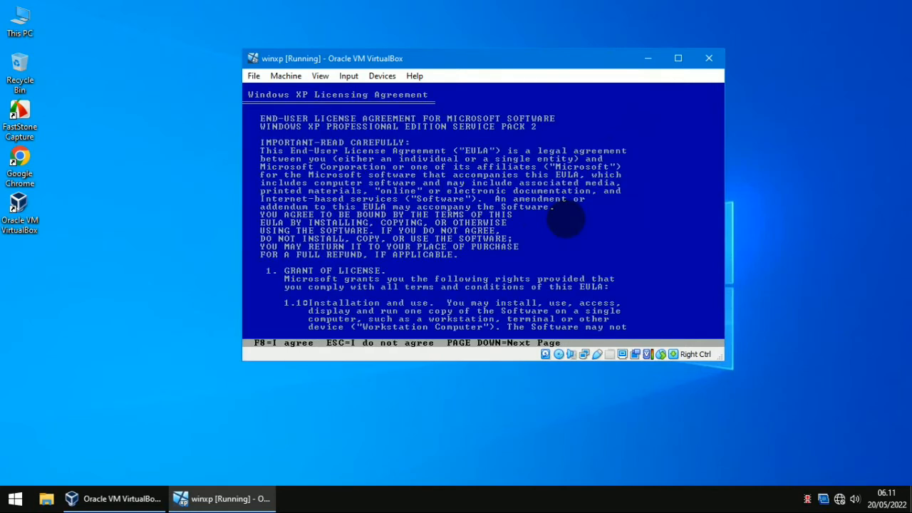
key("F8")
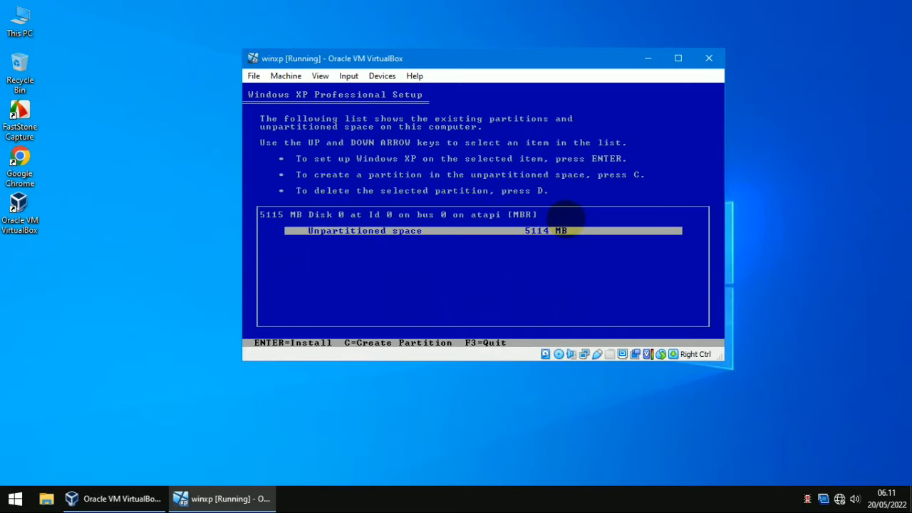
key("c")
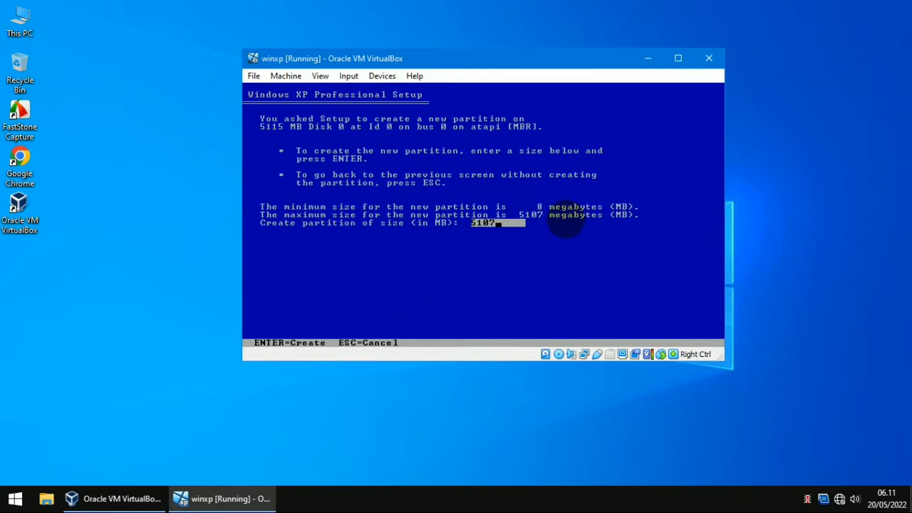
key("Return")
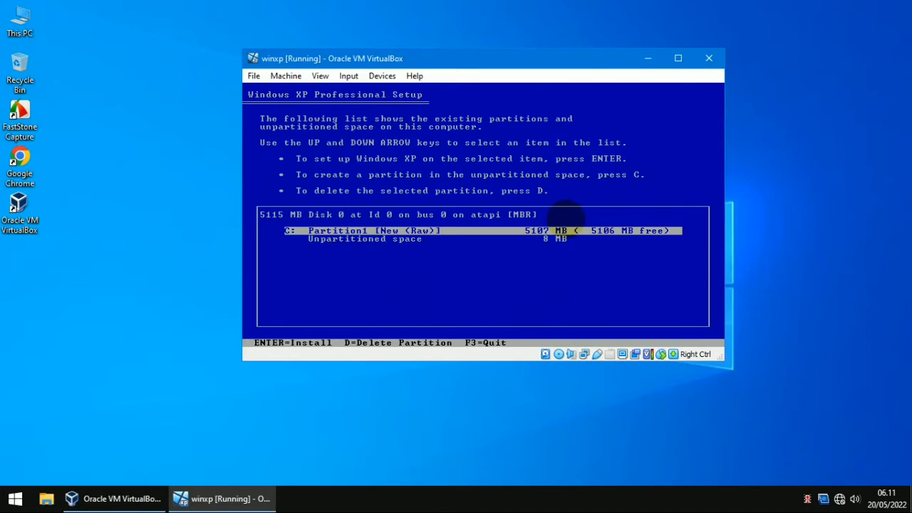
key("Return")
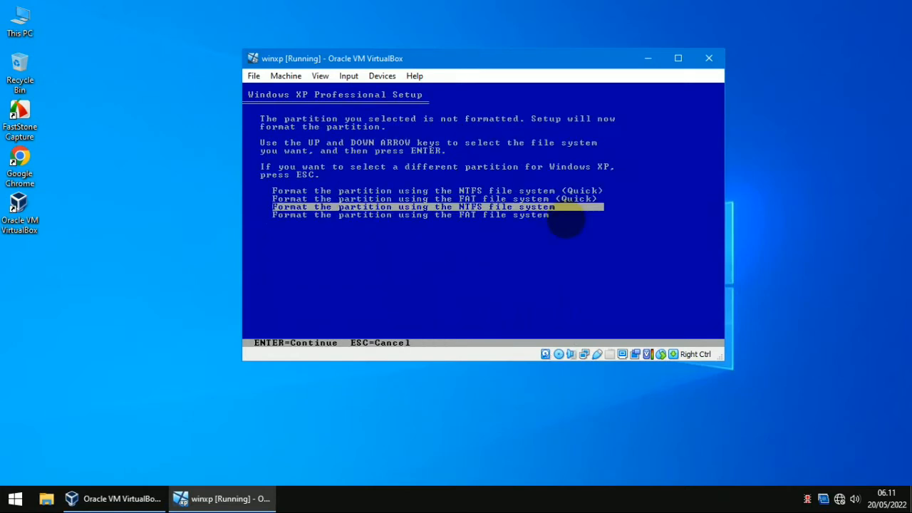
Step: Quick-format C: as NTFS, then restart the VM after files are copied
key("Up")
key("Up")
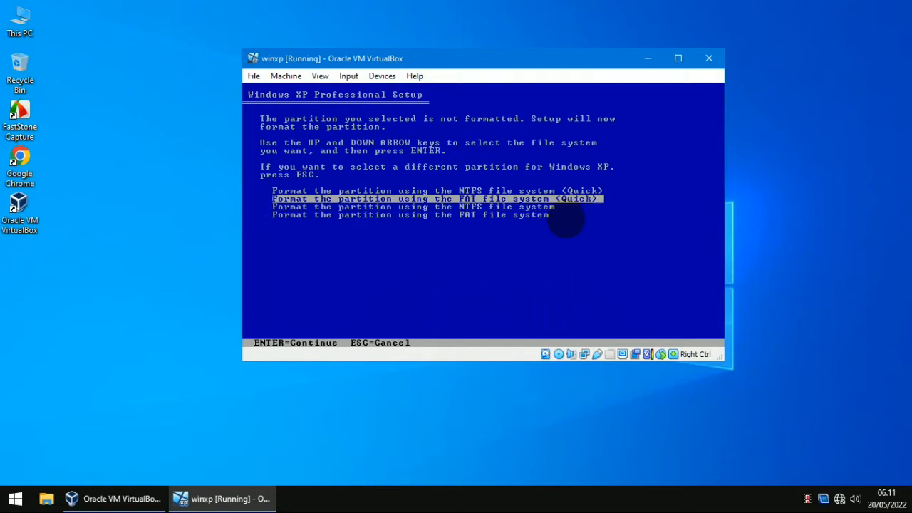
key("Return")
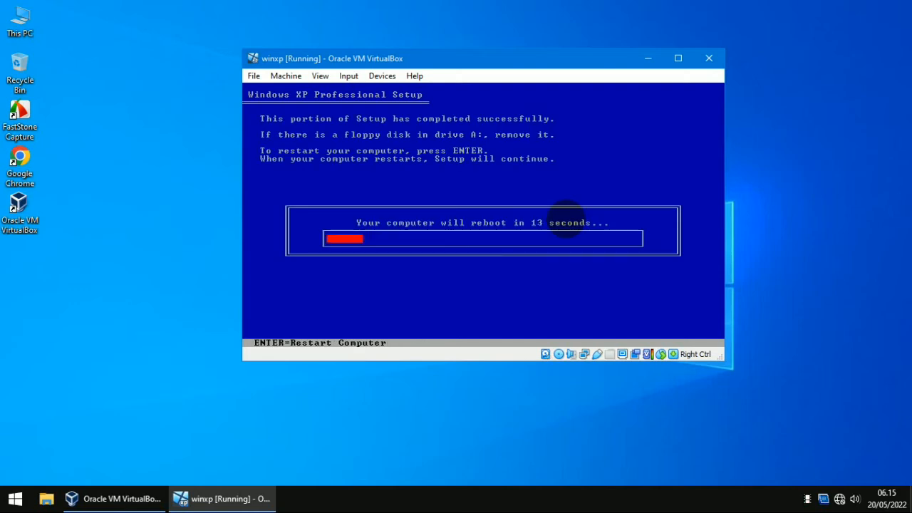
key("Return")
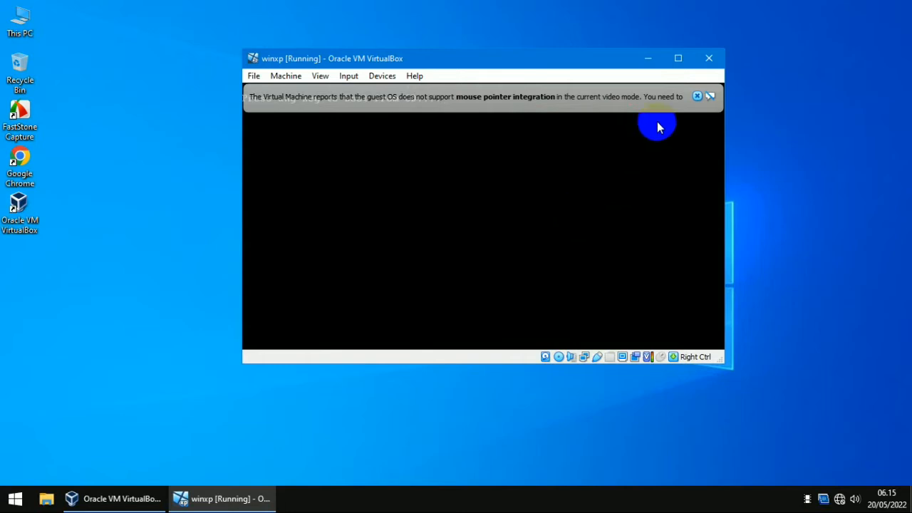
Step: Close the mouse pointer integration notice bars while graphical setup loads
left_click(697, 97)
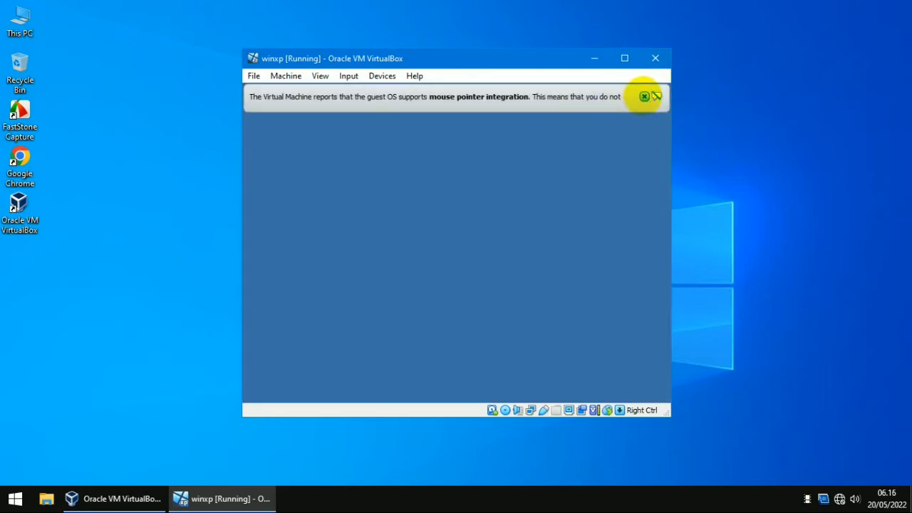
left_click(643, 97)
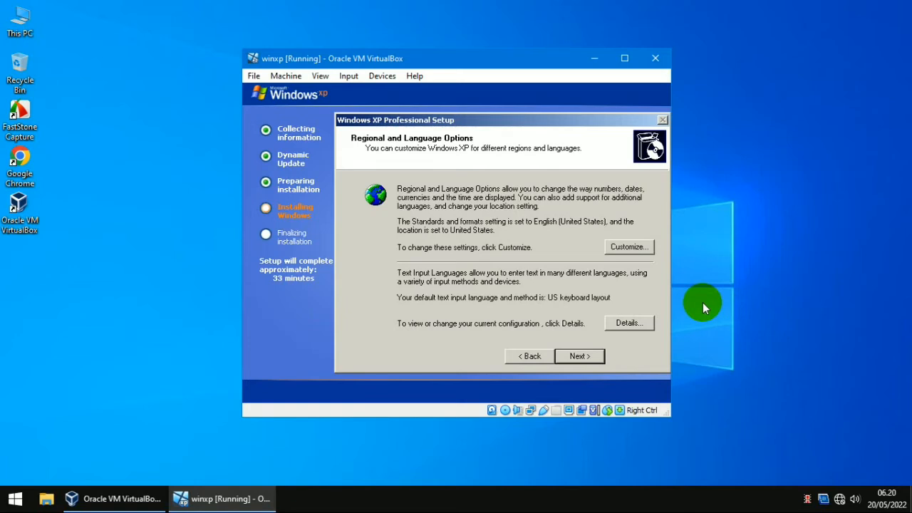
Step: Keep default regional settings and enter 'winxpwinxp' on the Personalize Your Software page
left_click(586, 359)
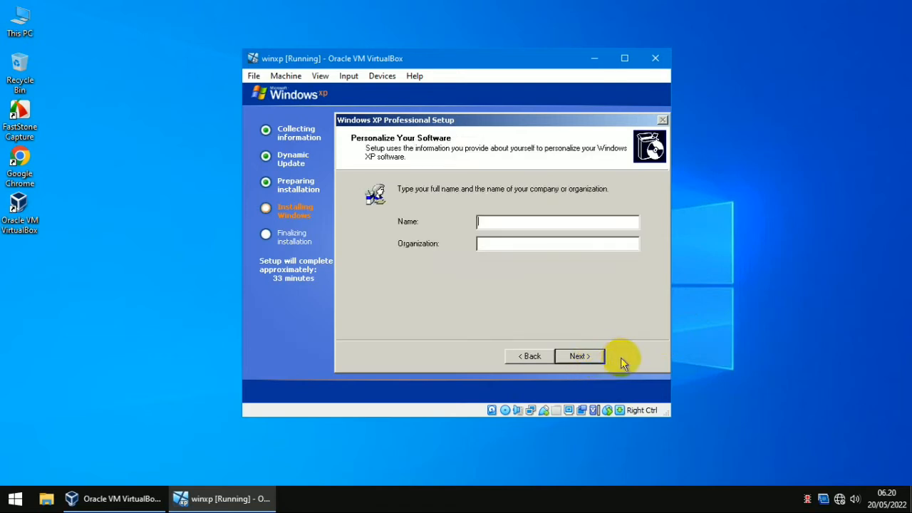
type("tes")
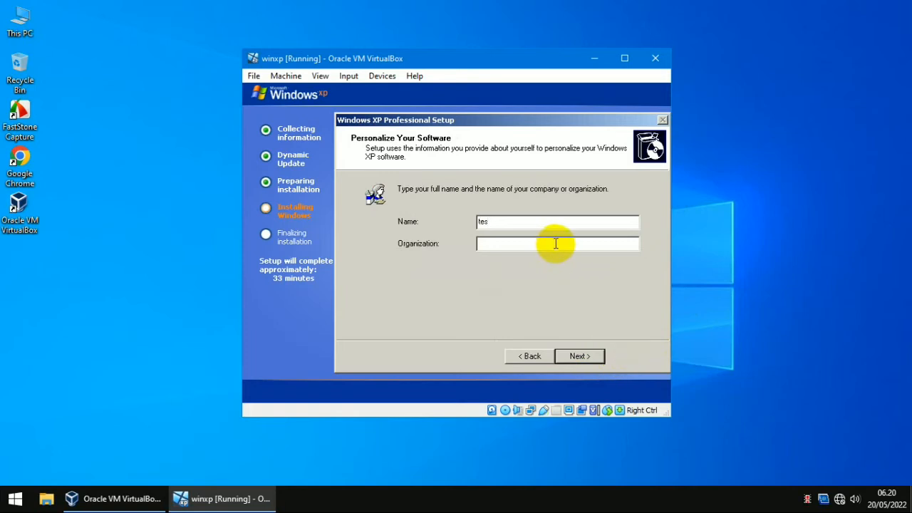
double_click(519, 221)
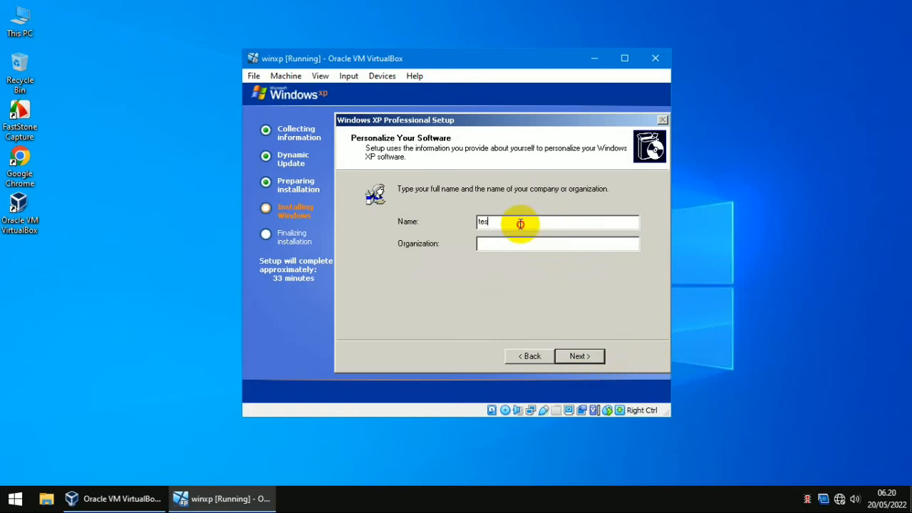
type("win")
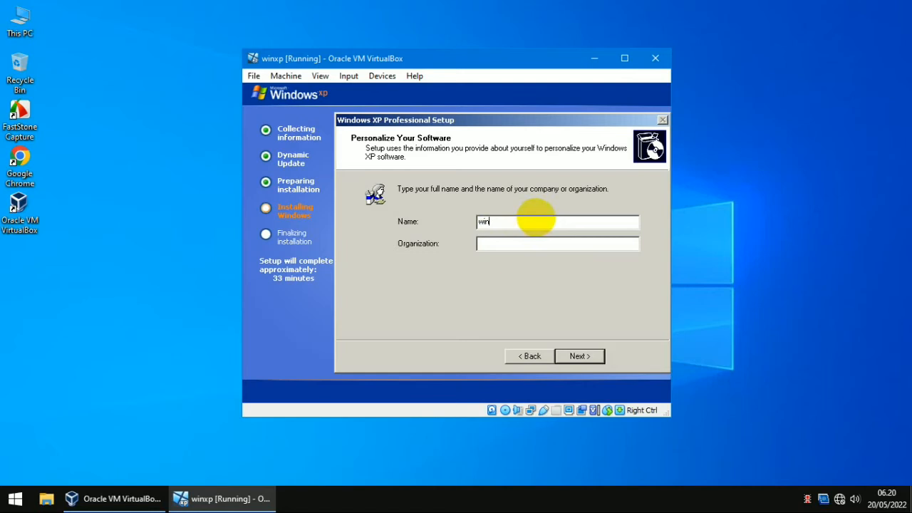
type("xpwinxp")
Step: Get past the product key page and keep the suggested computer name
left_click(584, 355)
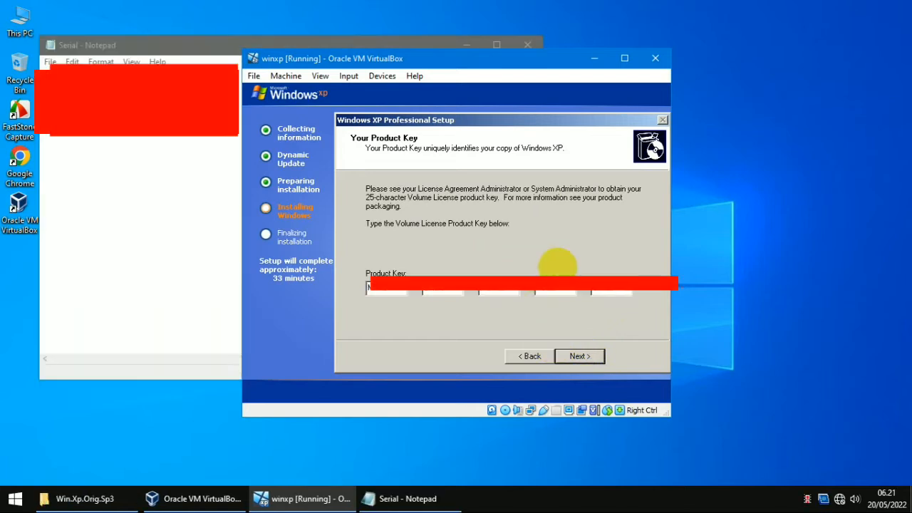
left_click(596, 361)
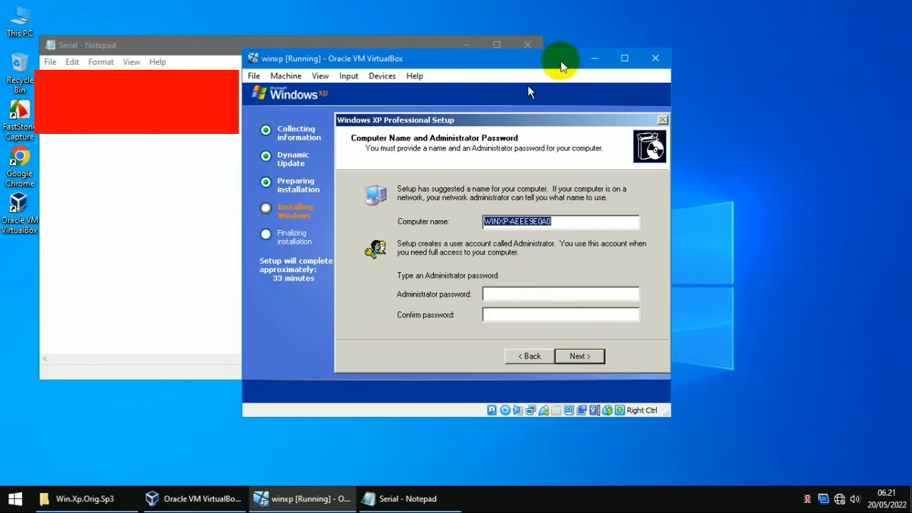
left_click(528, 44)
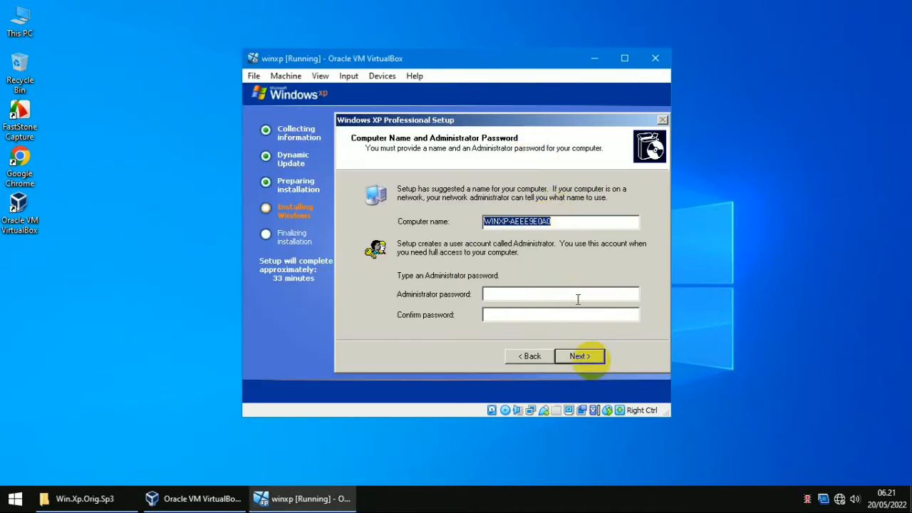
left_click(581, 358)
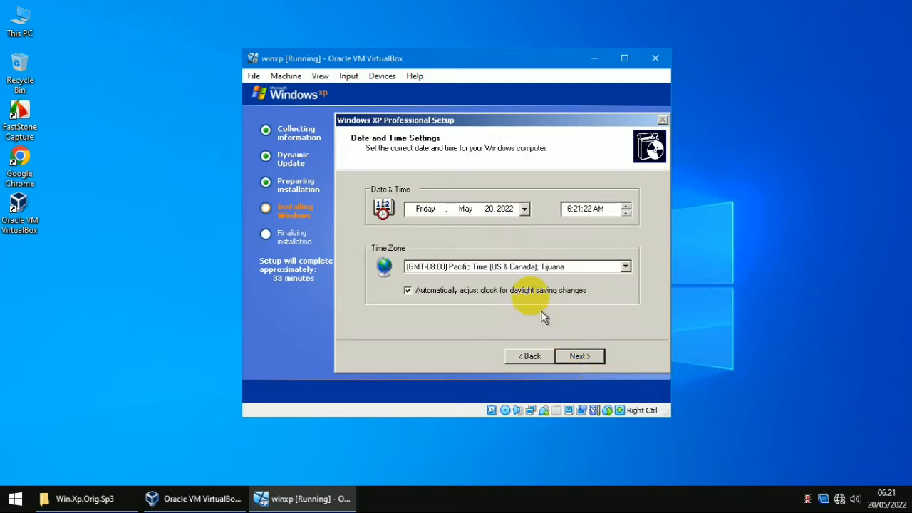
Step: Set the time zone to GMT+07:00 Bangkok, Hanoi, Jakarta and accept typical networking and workgroup
left_click(534, 268)
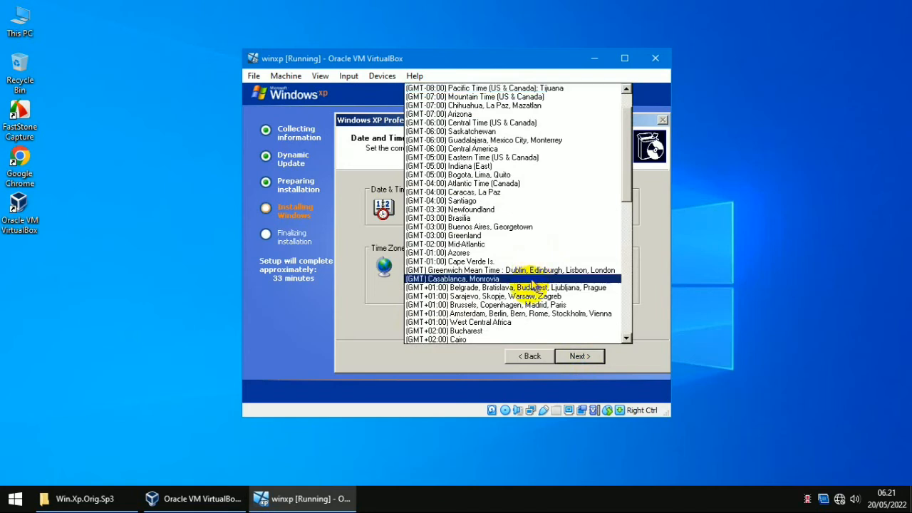
scroll(499, 307, "down", 7)
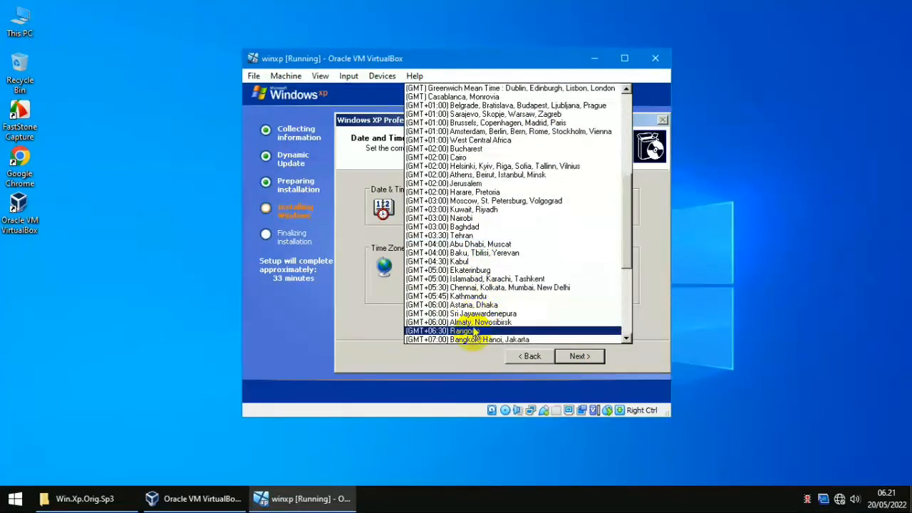
left_click(476, 340)
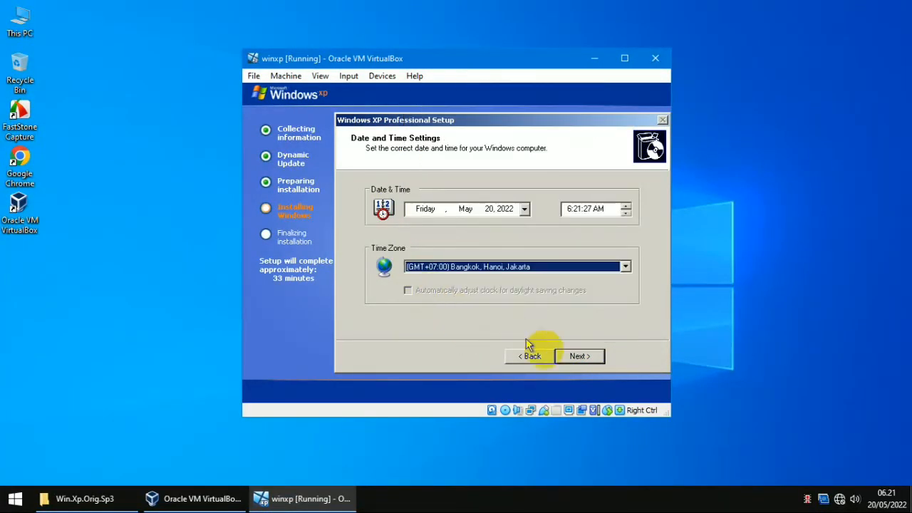
left_click(581, 358)
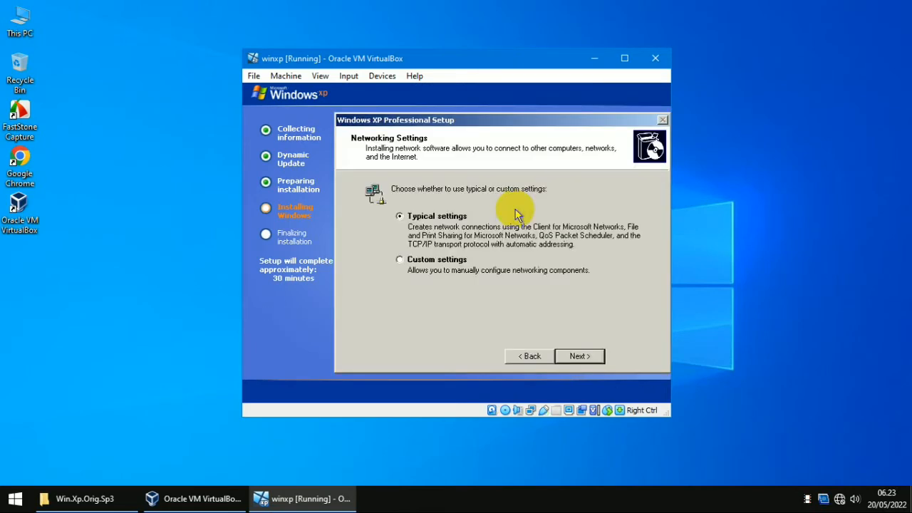
left_click(583, 360)
left_click(583, 359)
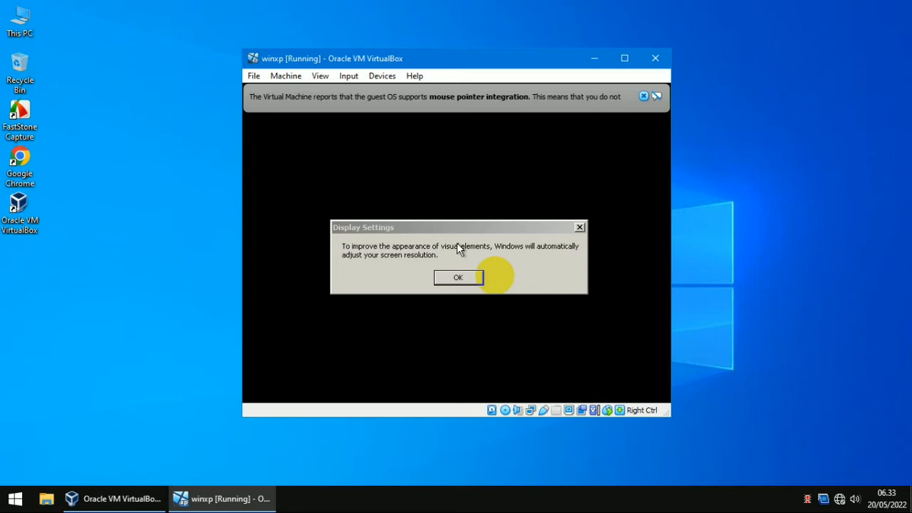
Step: Accept the automatic screen resolution change and dismiss the mouse integration notice
left_click(458, 278)
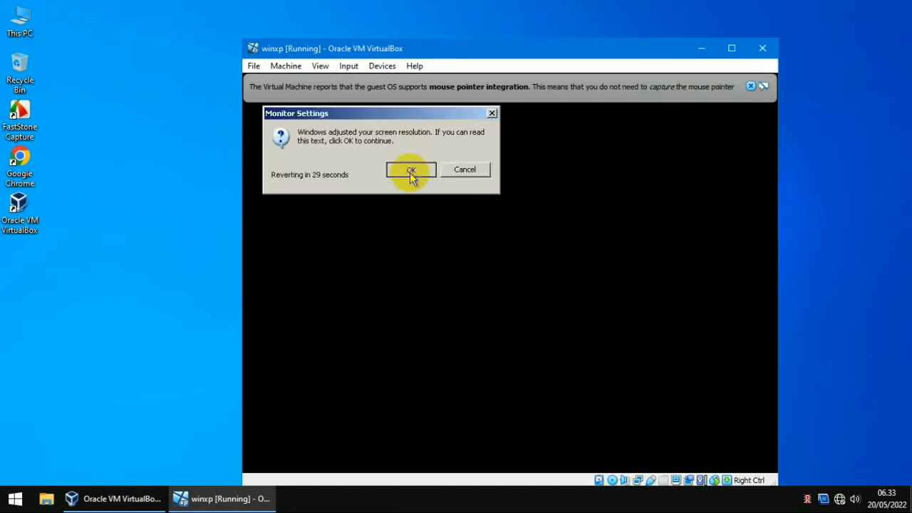
left_click(411, 172)
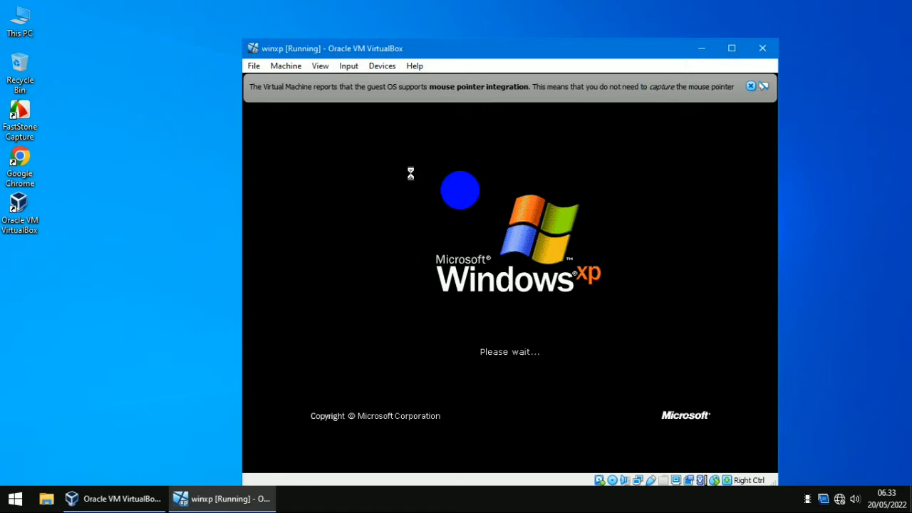
left_click(751, 87)
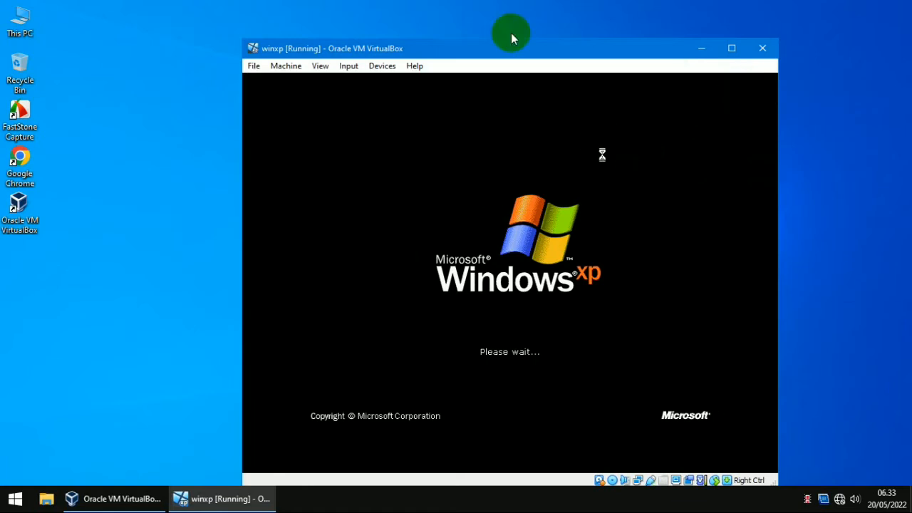
left_click_drag(471, 44, 456, 27)
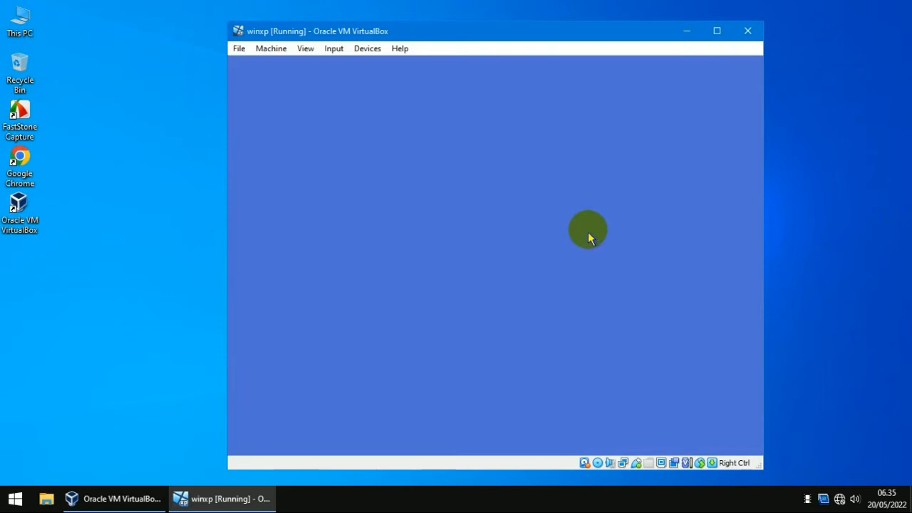
Step: Finish the XP welcome screens, postponing protection and skipping the internet check and registration
left_click(740, 440)
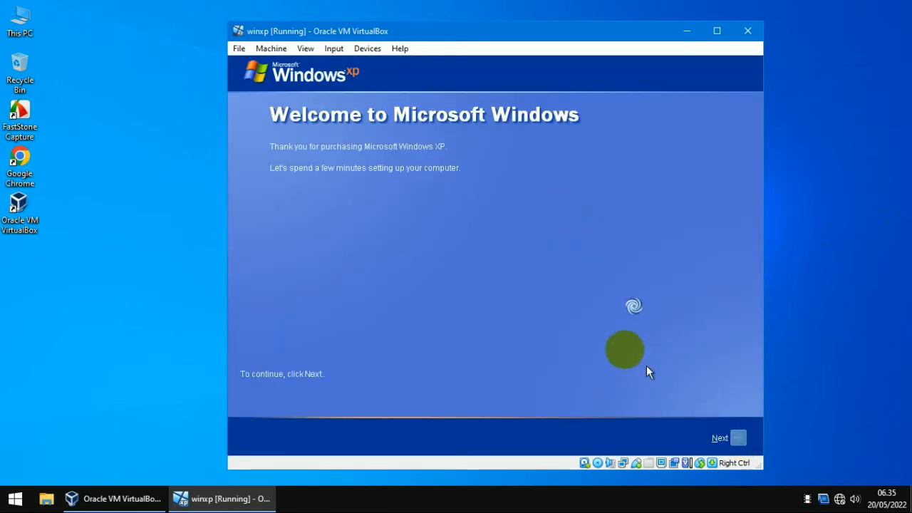
left_click(369, 283)
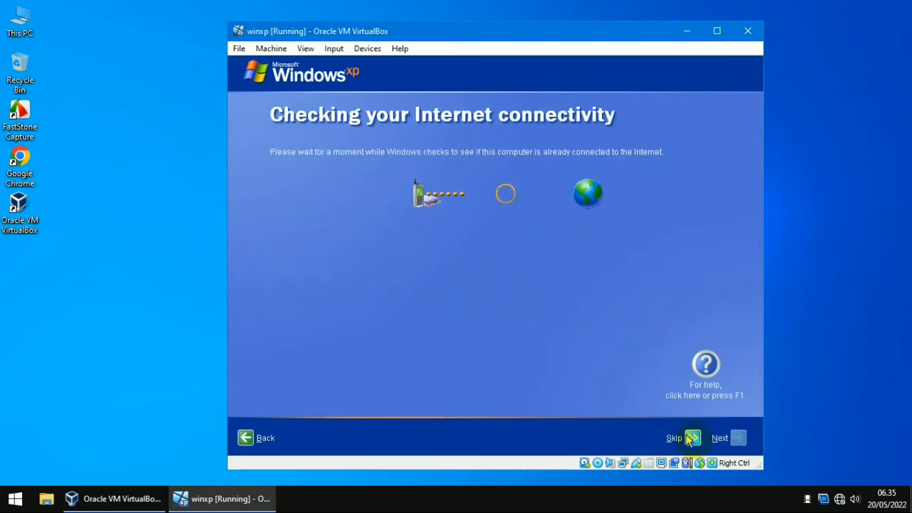
left_click(694, 439)
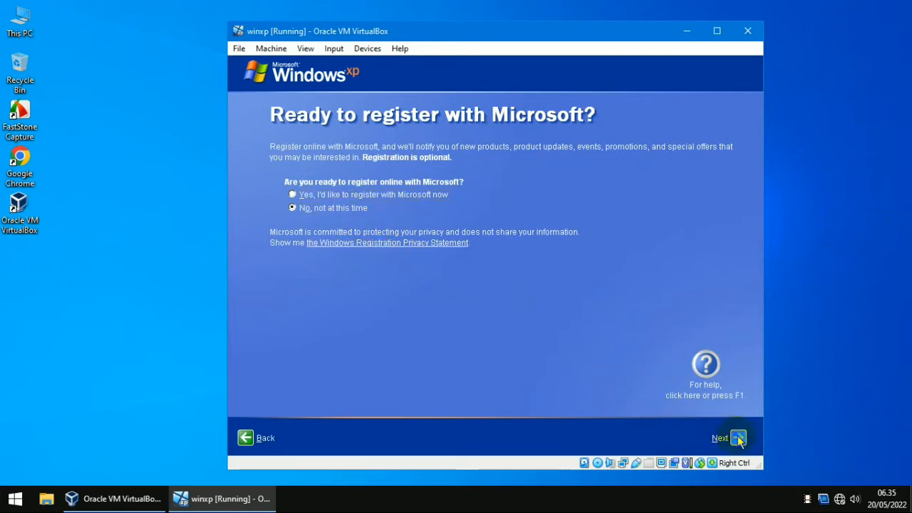
left_click(739, 439)
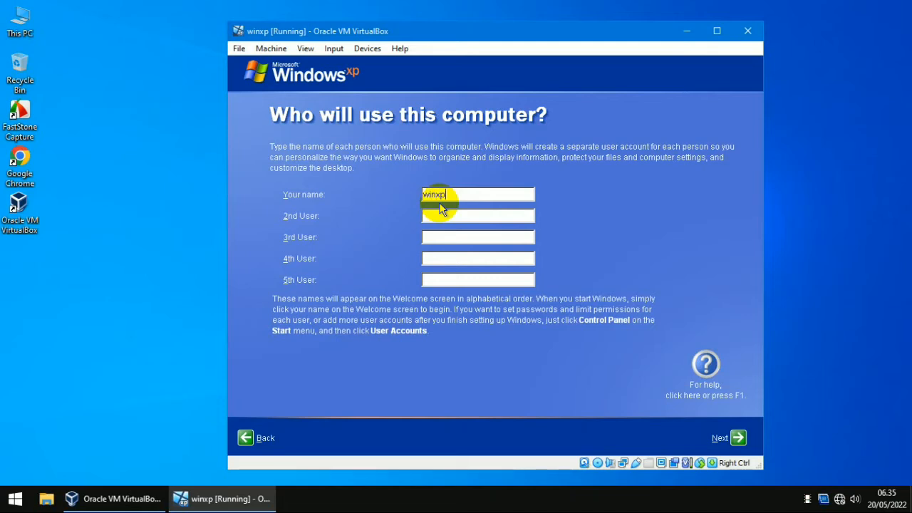
left_click(738, 440)
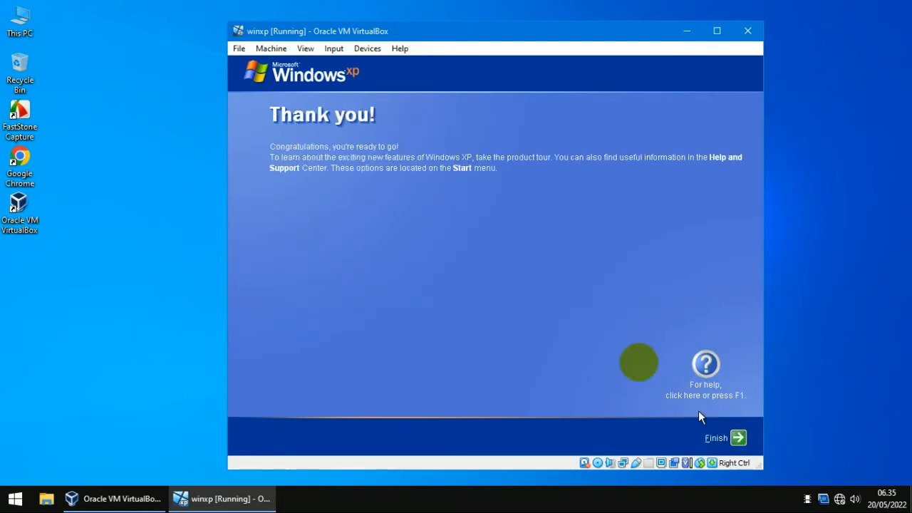
left_click(736, 440)
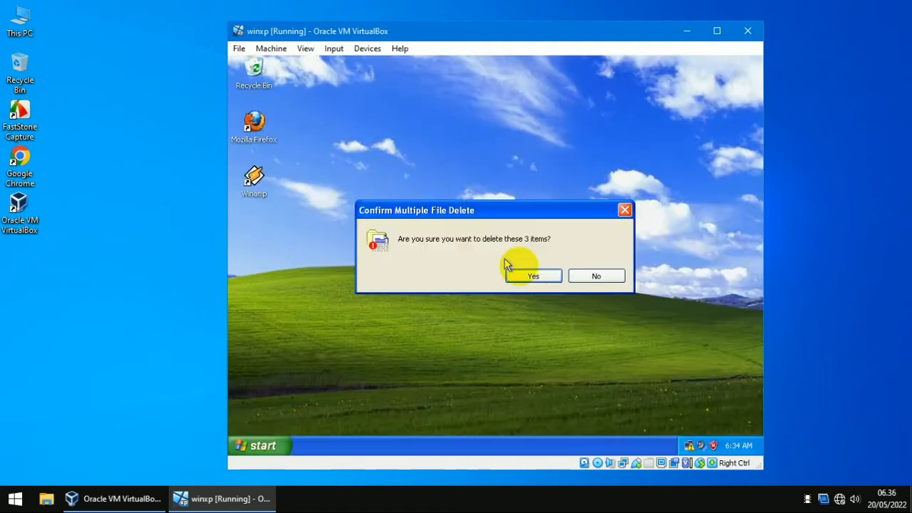
Step: Delete the extra XP shortcuts and add the My Computer icon to the desktop via Customize Desktop
left_click(533, 276)
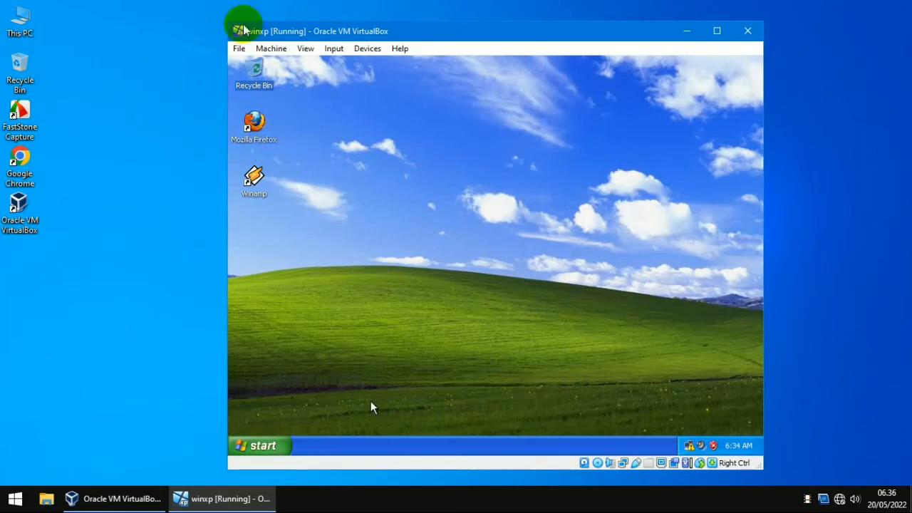
right_click(407, 151)
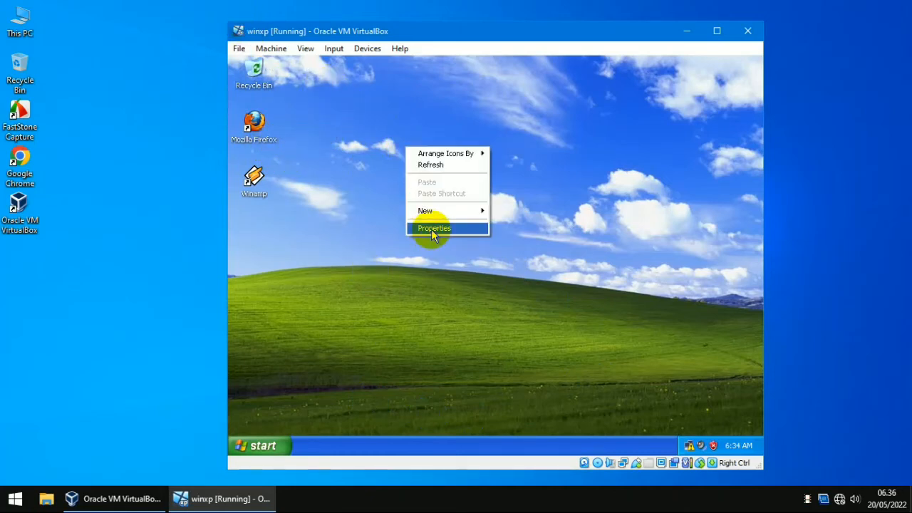
left_click(432, 228)
left_click(328, 146)
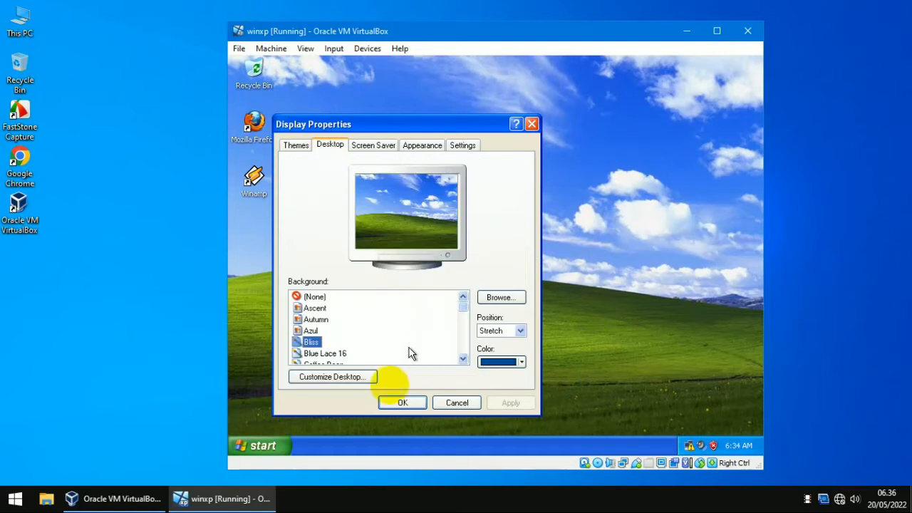
left_click(355, 383)
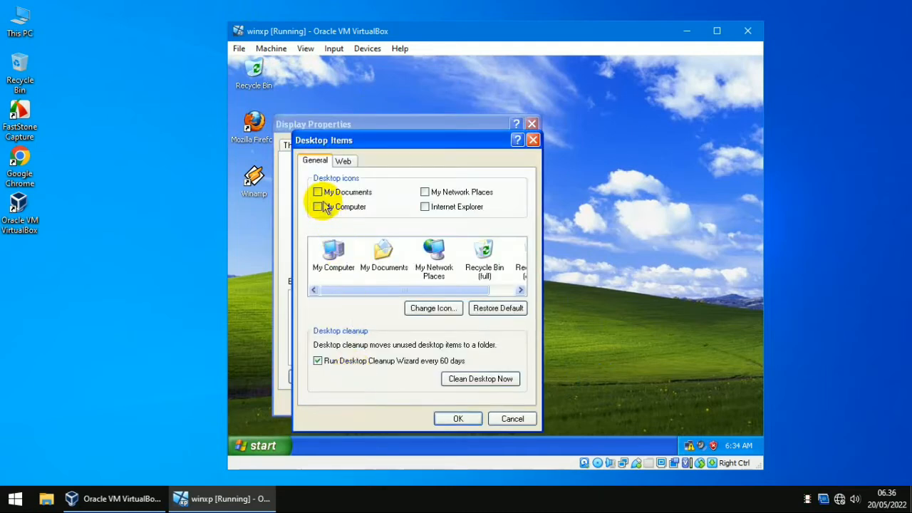
left_click(320, 209)
left_click(456, 419)
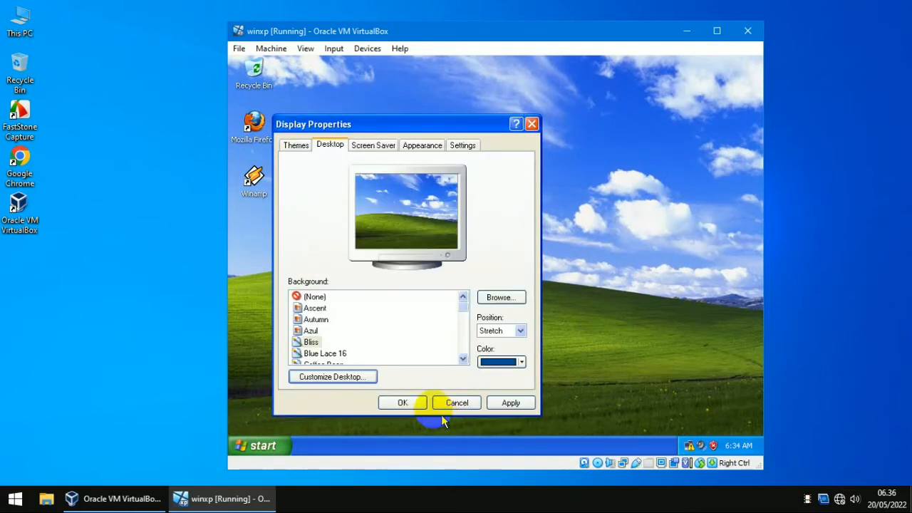
left_click(403, 403)
Step: Open System Properties from the My Computer icon's context menu
right_click(255, 77)
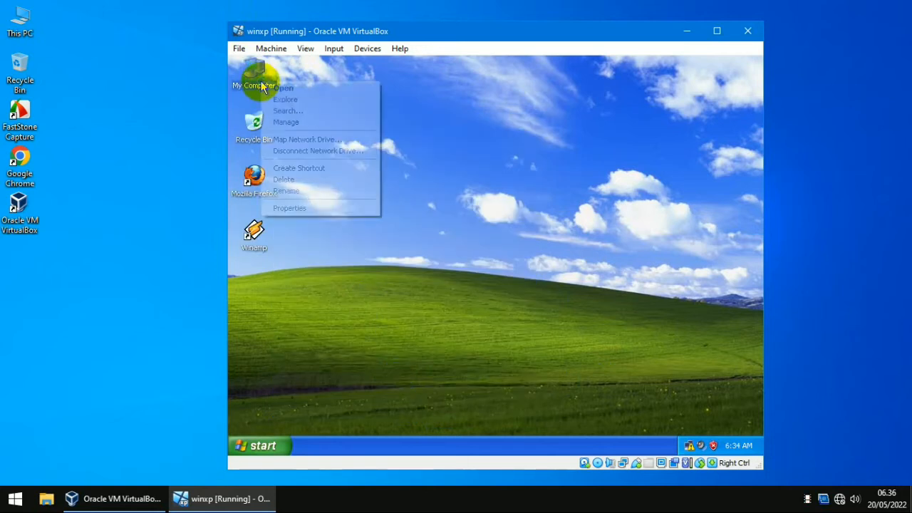
left_click(305, 212)
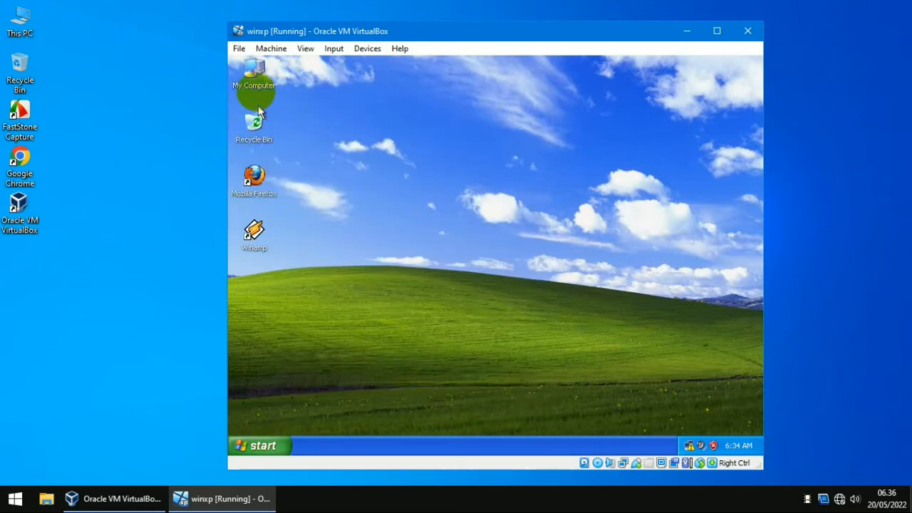
right_click(258, 89)
left_click(303, 210)
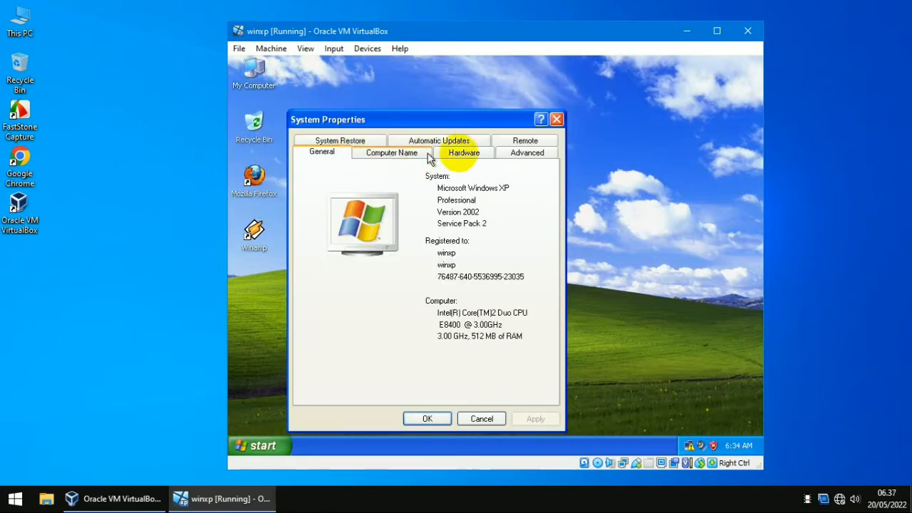
Step: Check Device Manager's Network adapters, which list two Intel PRO/1000 T Server Adapters
left_click(465, 155)
left_click(466, 224)
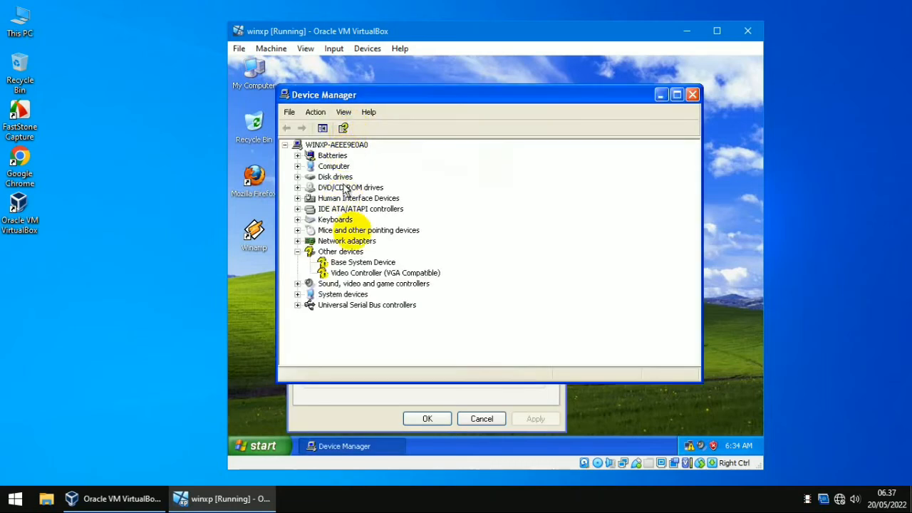
double_click(345, 241)
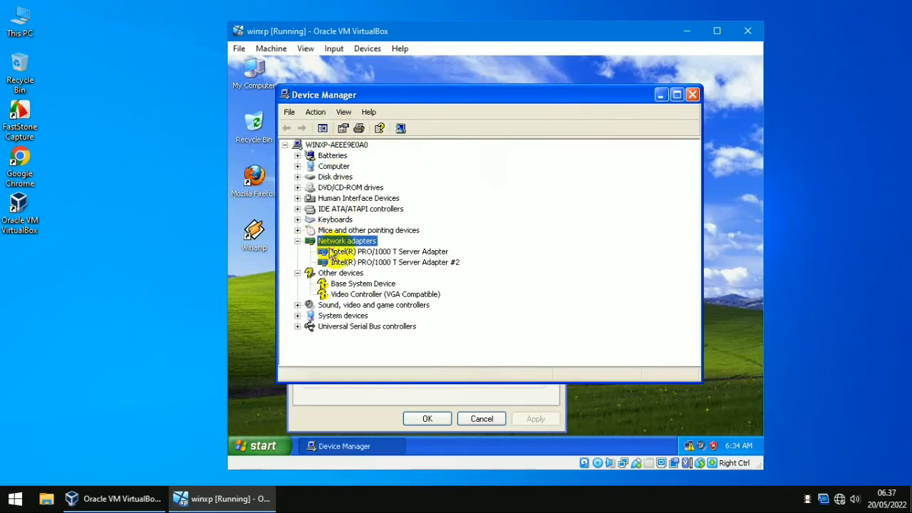
left_click(370, 253)
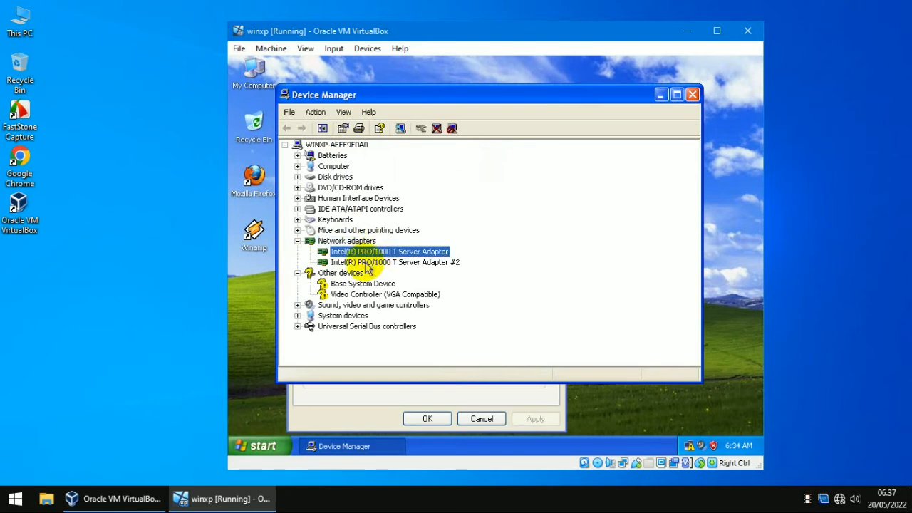
left_click(366, 264)
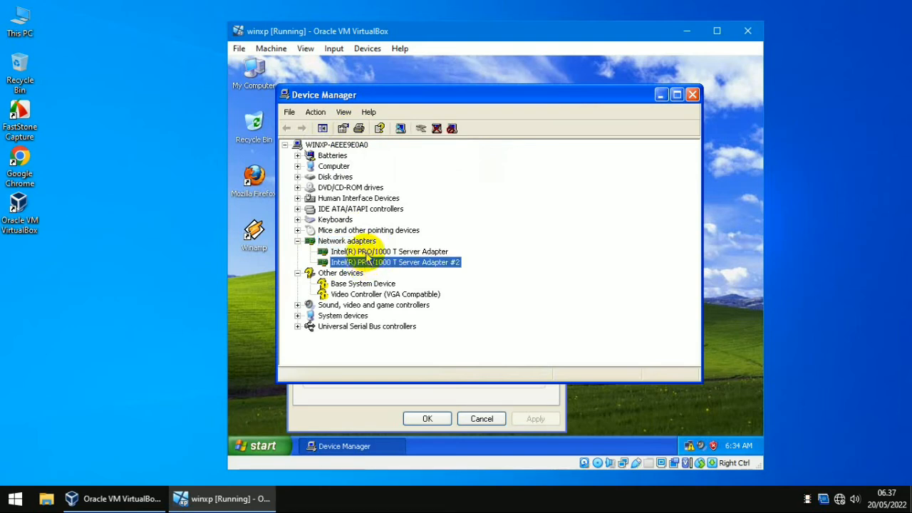
left_click(367, 254)
left_click(369, 263)
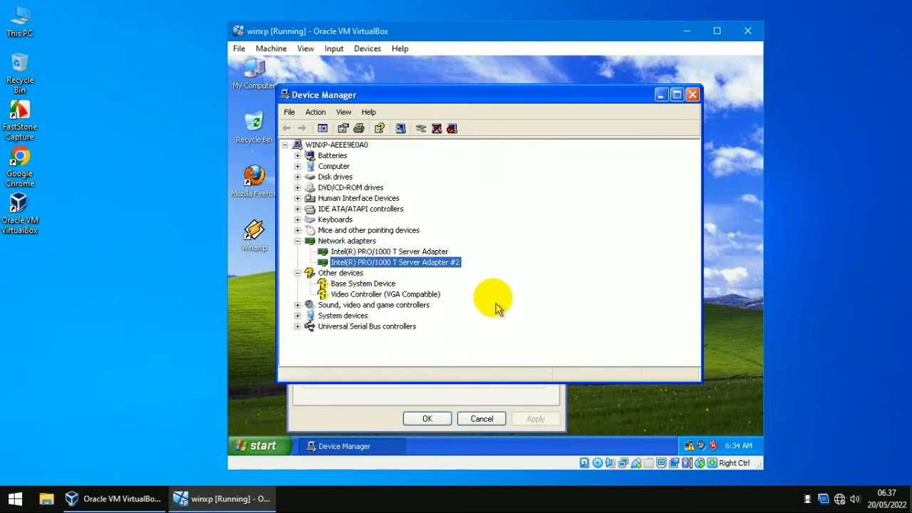
left_click(693, 94)
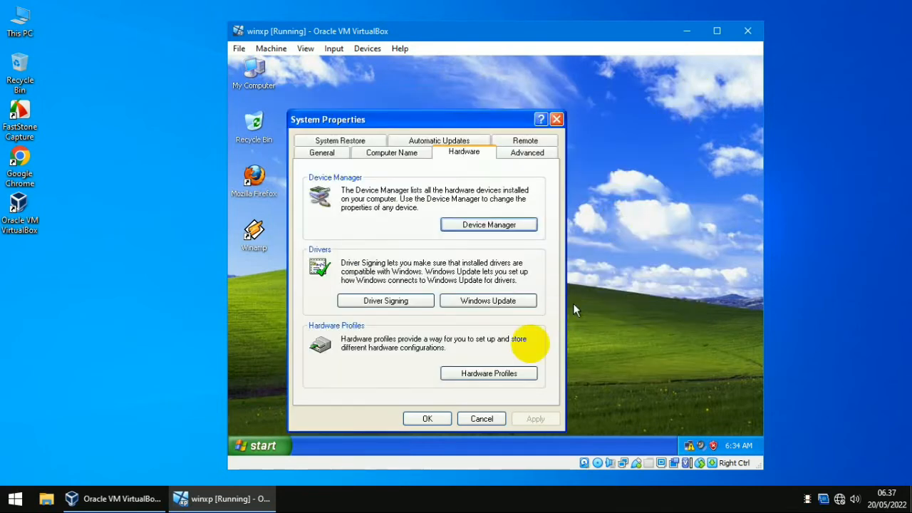
Step: Close System Properties and review the Local Area Connection status showing limited connectivity
left_click(428, 419)
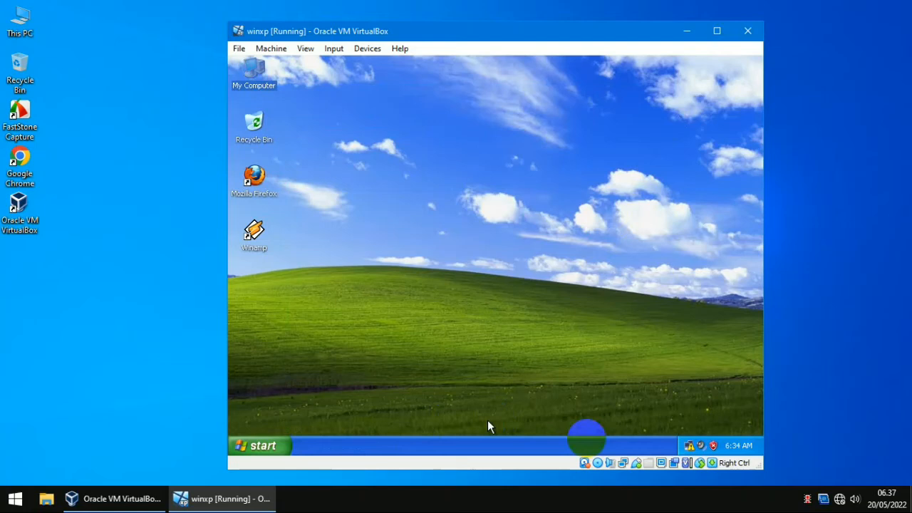
double_click(690, 446)
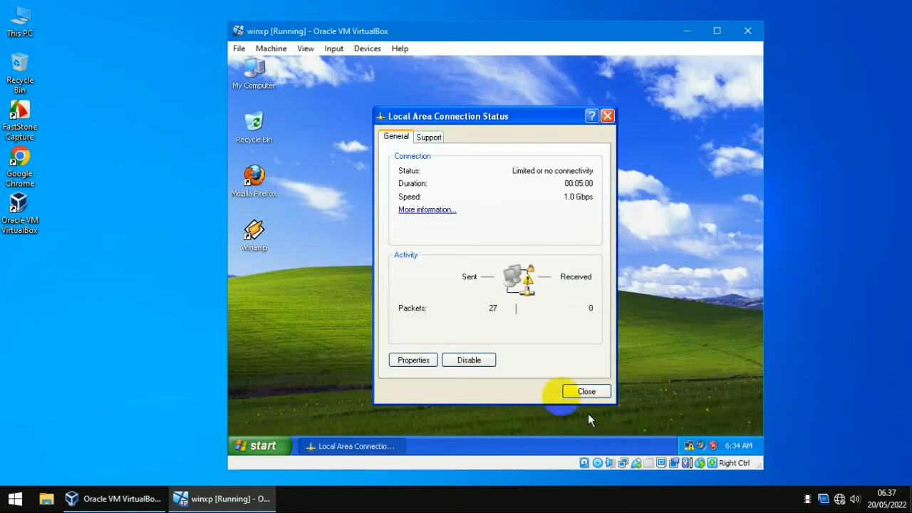
left_click(585, 391)
Step: Open the guest Control Panel in Classic View and open Network Connections
left_click(268, 445)
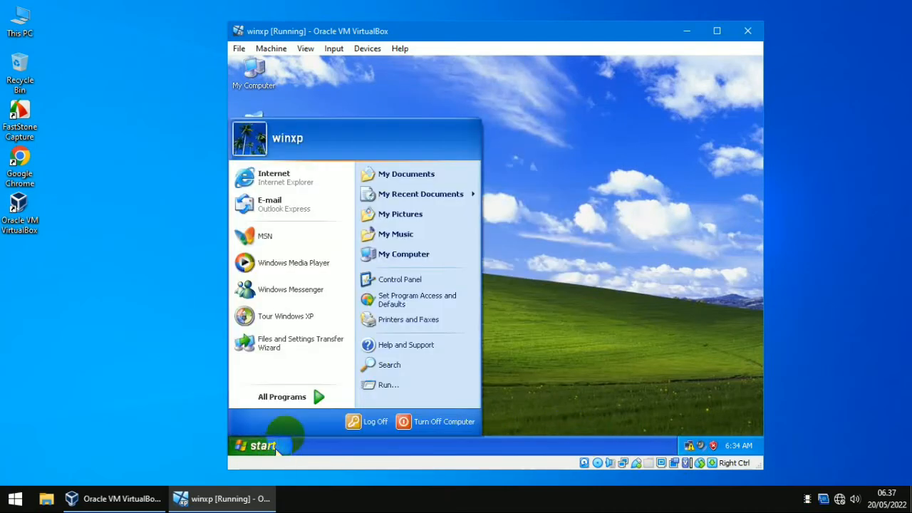
left_click(437, 280)
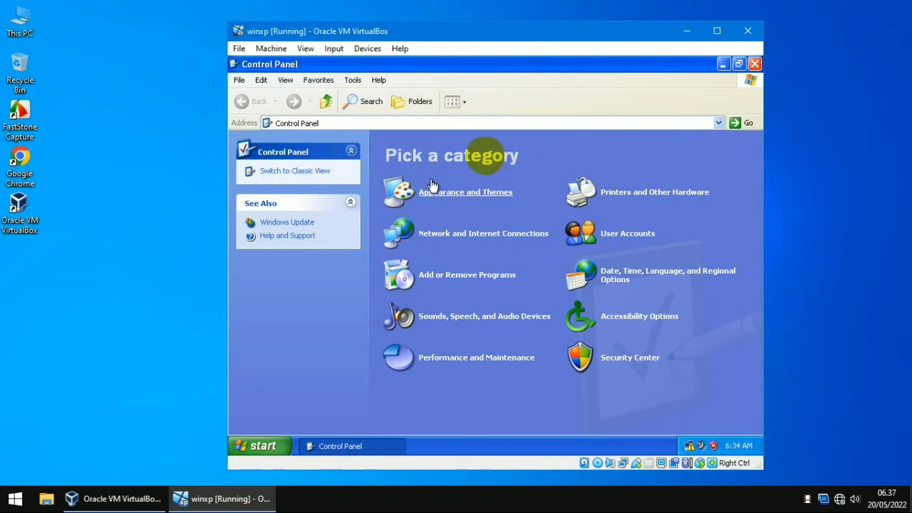
left_click(324, 172)
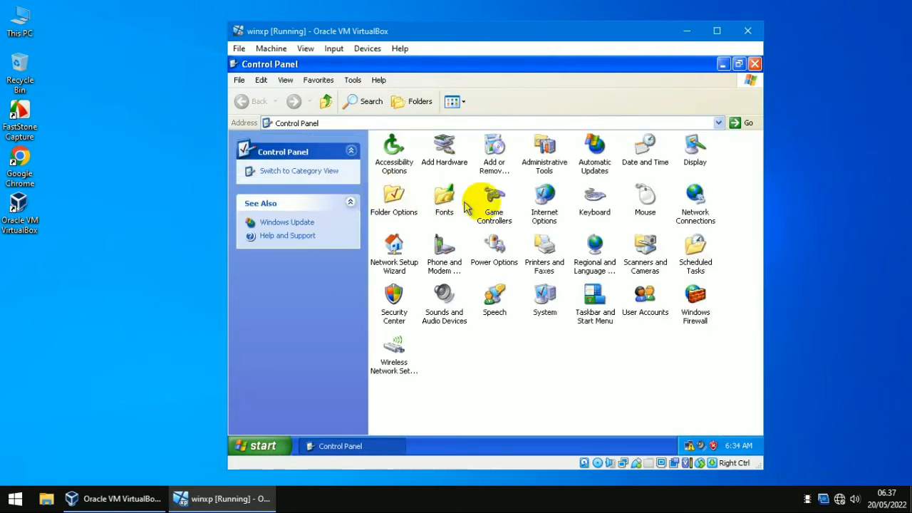
left_click(698, 202)
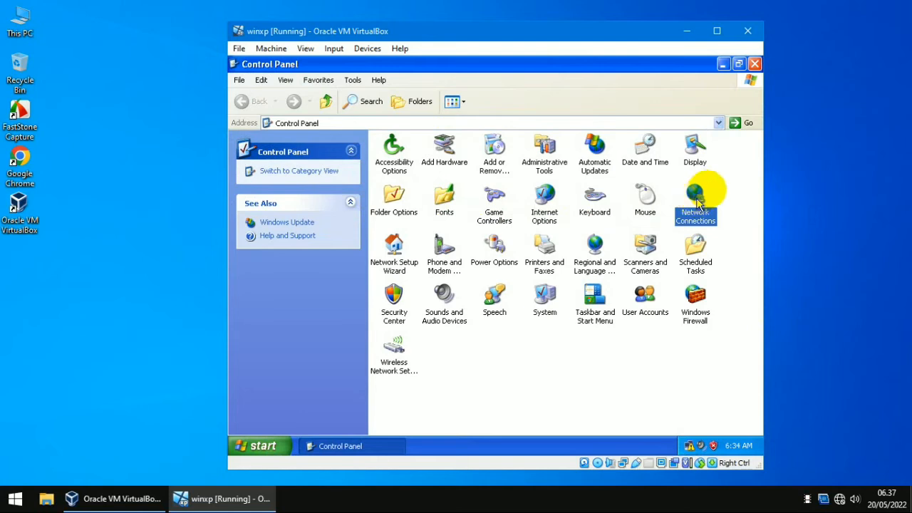
double_click(697, 202)
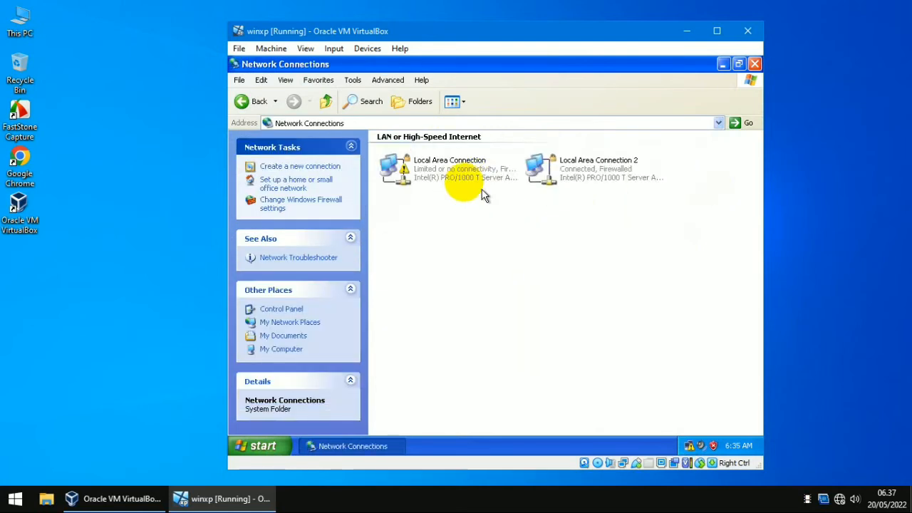
Step: Give Local Area Connection static IP 192.168.0.200 with mask 255.255.255.0, then close the windows
double_click(418, 173)
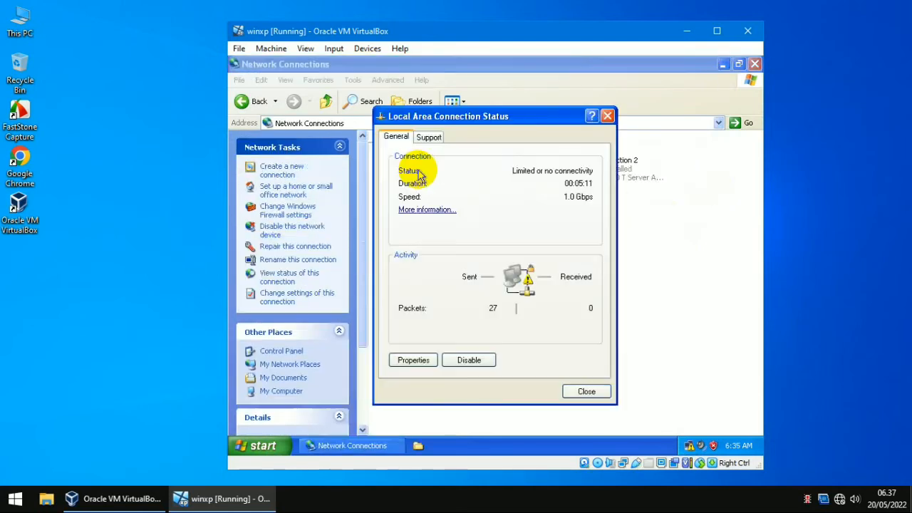
left_click(416, 363)
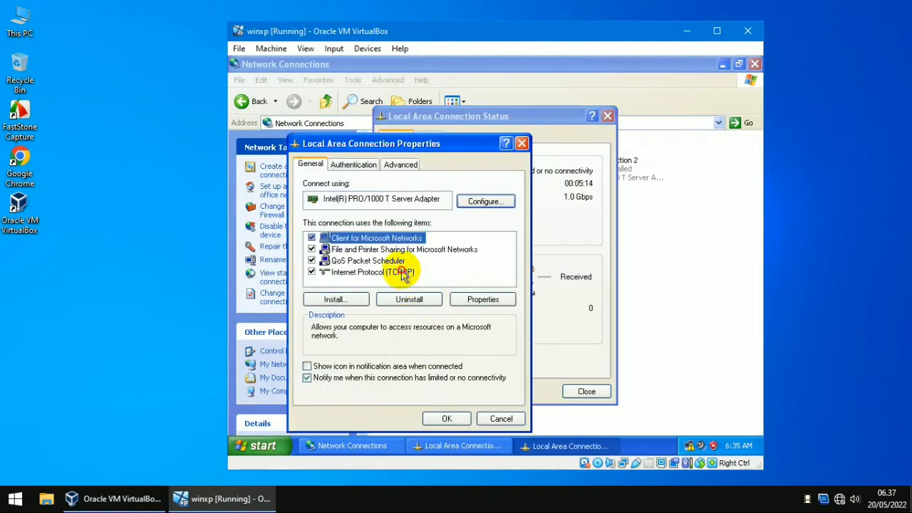
double_click(405, 274)
left_click(396, 235)
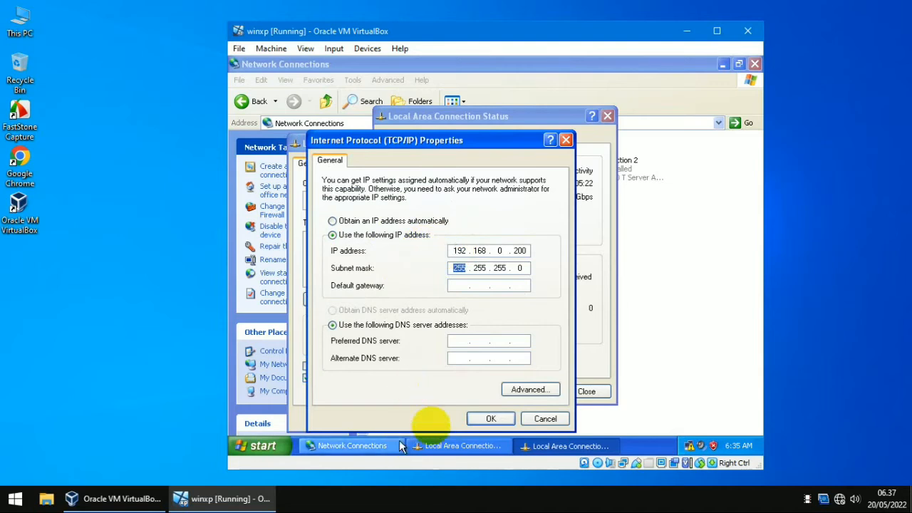
left_click(491, 418)
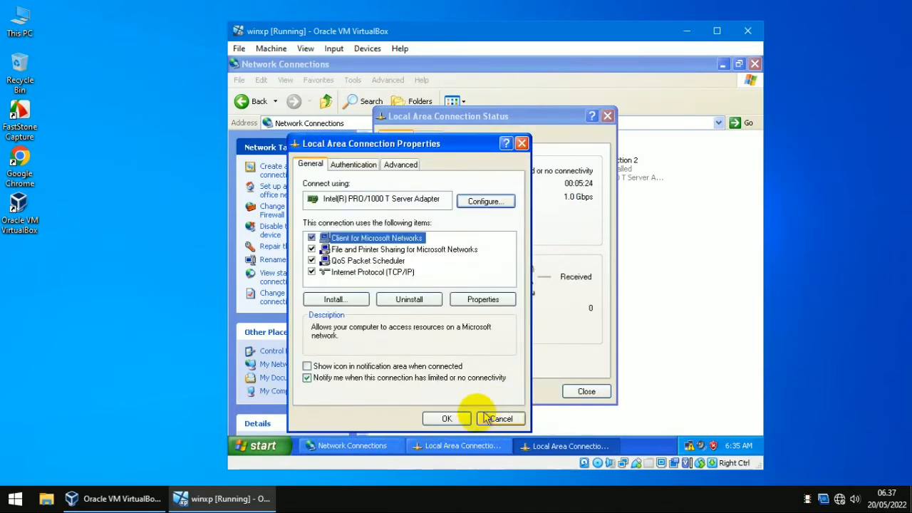
left_click(447, 419)
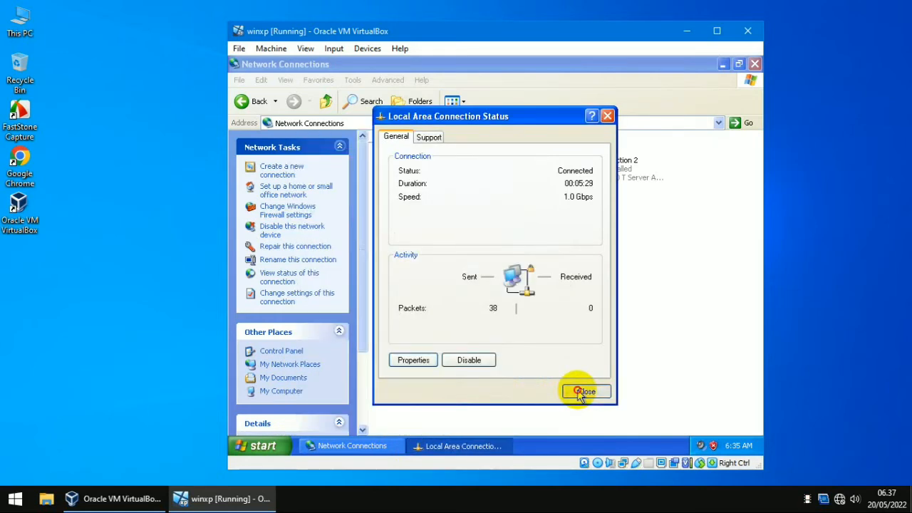
left_click(585, 392)
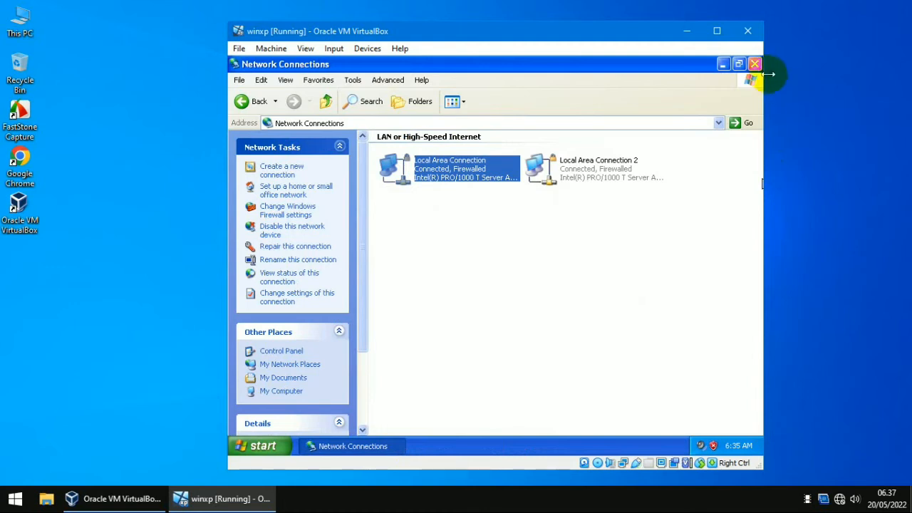
left_click(755, 64)
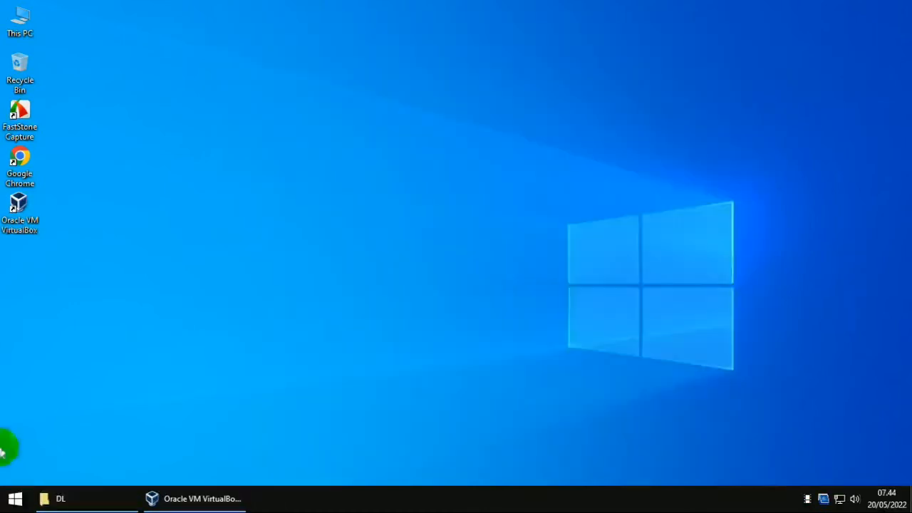
Step: Launch UltraISO from the host's All Programs menu
left_click(15, 499)
left_click(36, 449)
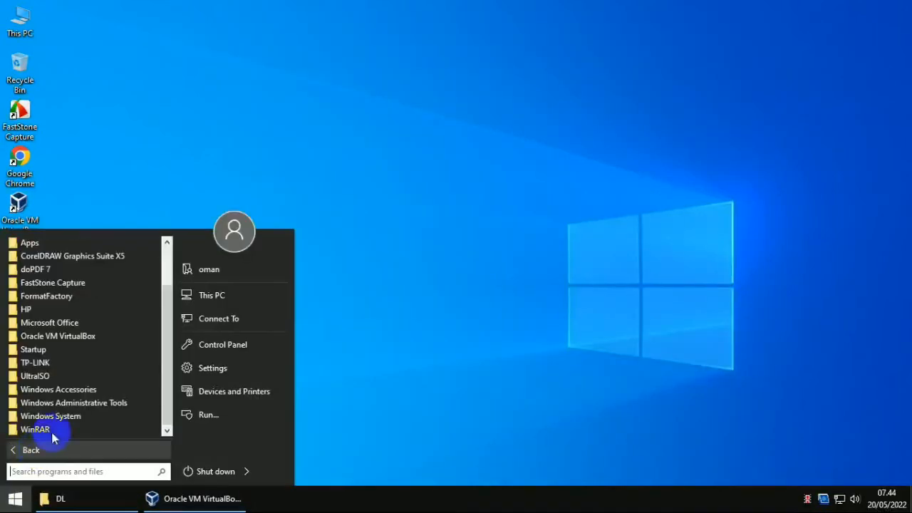
left_click(36, 377)
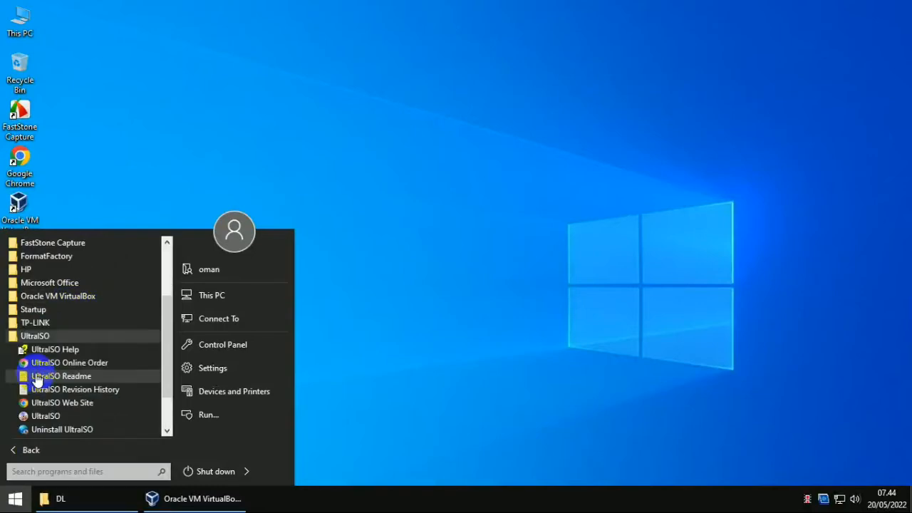
left_click(57, 417)
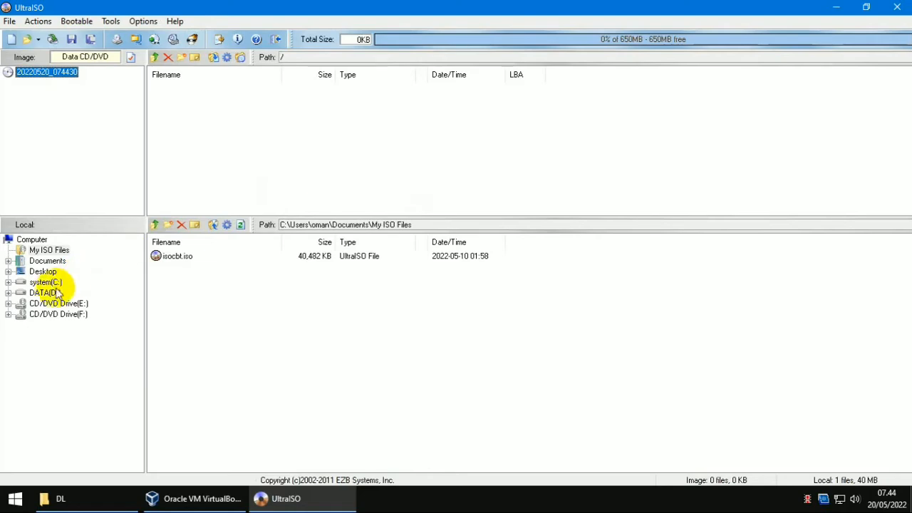
Step: Add xampp-win32-1.8.1-VC9-installer.exe from D:\DL to the new image
left_click(159, 290)
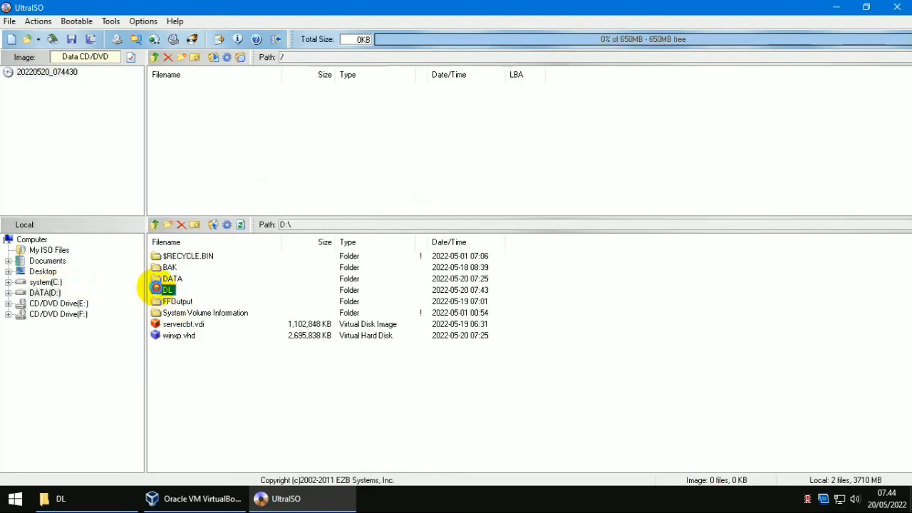
key("Return")
scroll(210, 417, "down", 5)
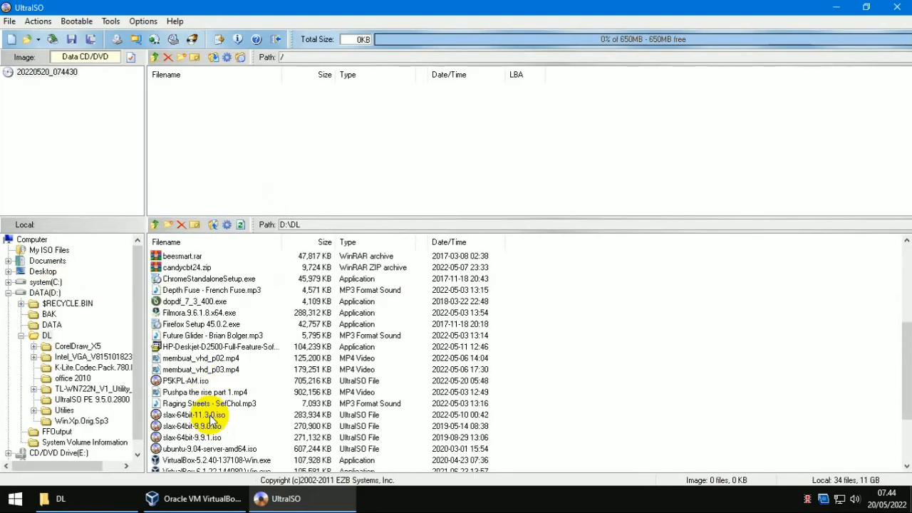
left_click(198, 428)
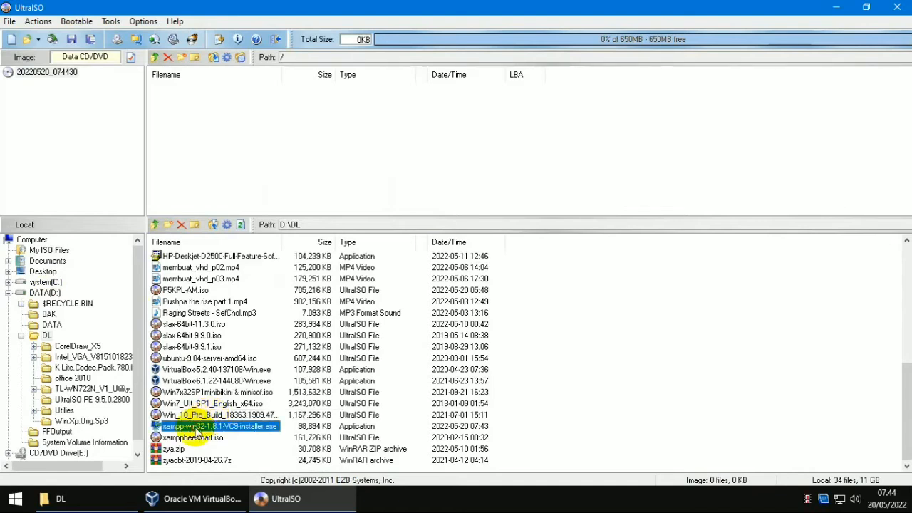
right_click(199, 427)
left_click(237, 324)
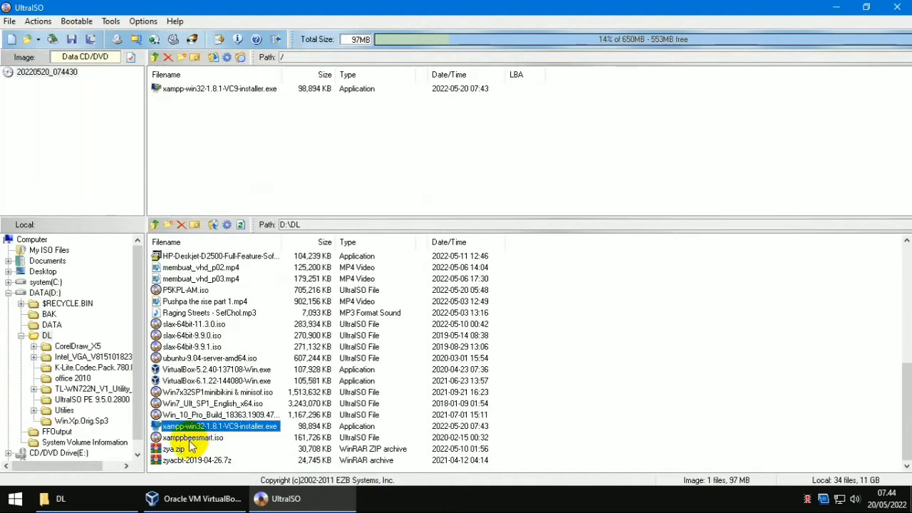
Step: Add candycbt24.zip to the image as well, bringing it to 107MB
scroll(211, 348, "up", 2)
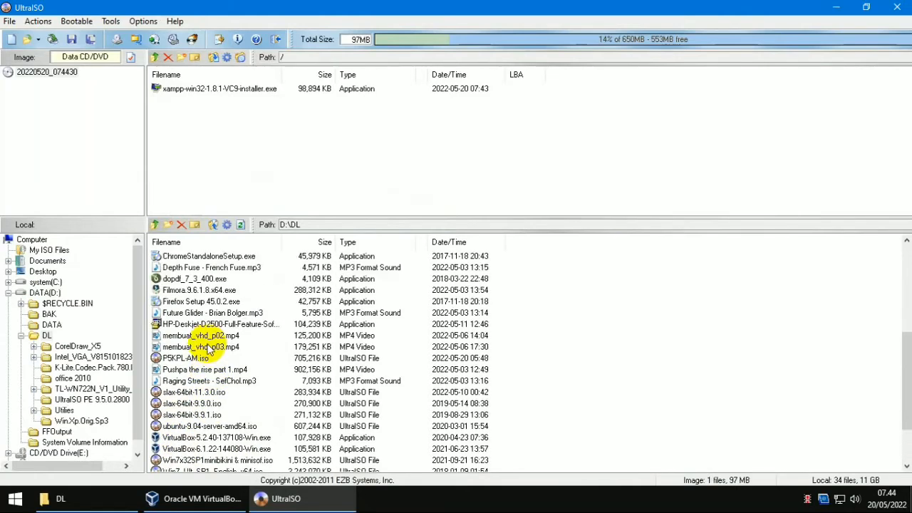
scroll(210, 347, "up", 3)
scroll(205, 354, "up", 3)
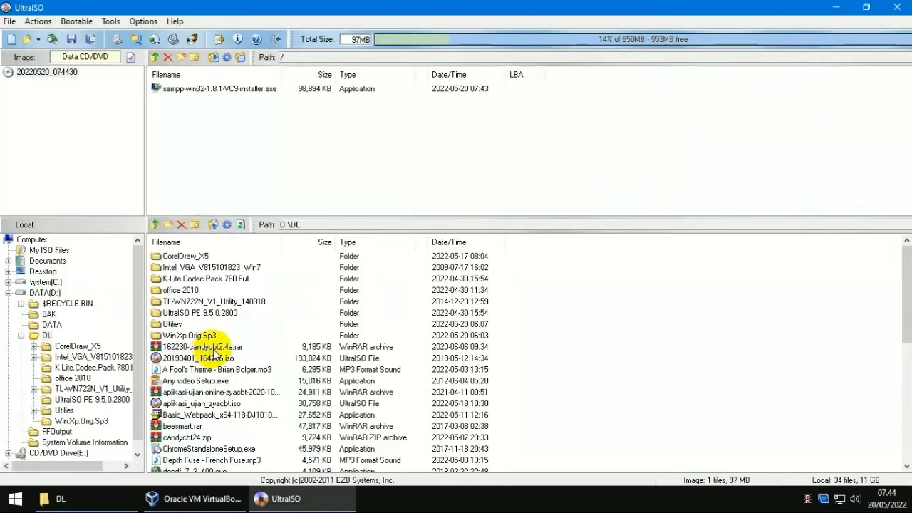
scroll(213, 353, "down", 1)
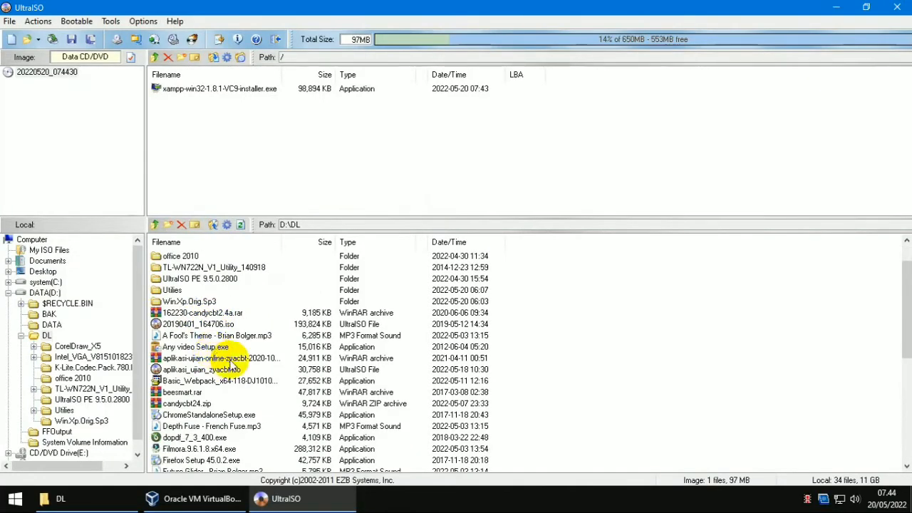
right_click(200, 412)
left_click(242, 299)
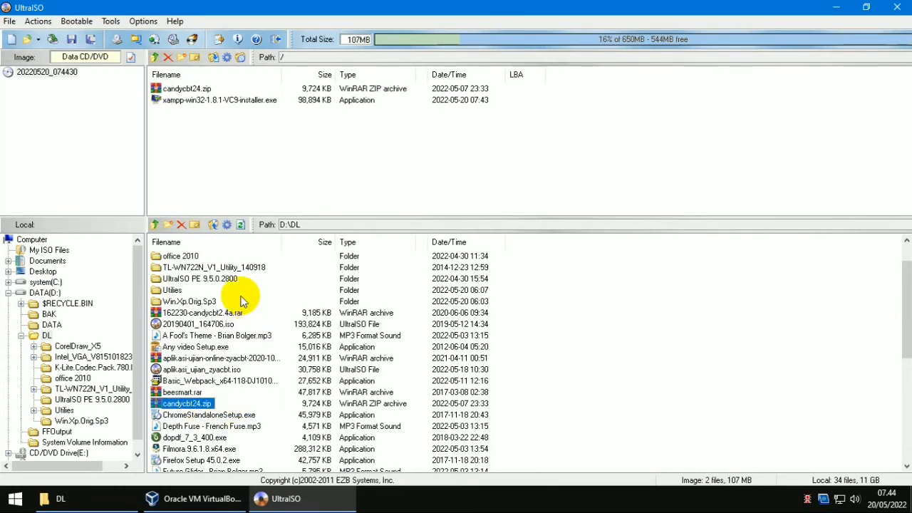
Step: Save the image as candy_xampp.iso in D:\DL and close UltraISO
left_click(13, 23)
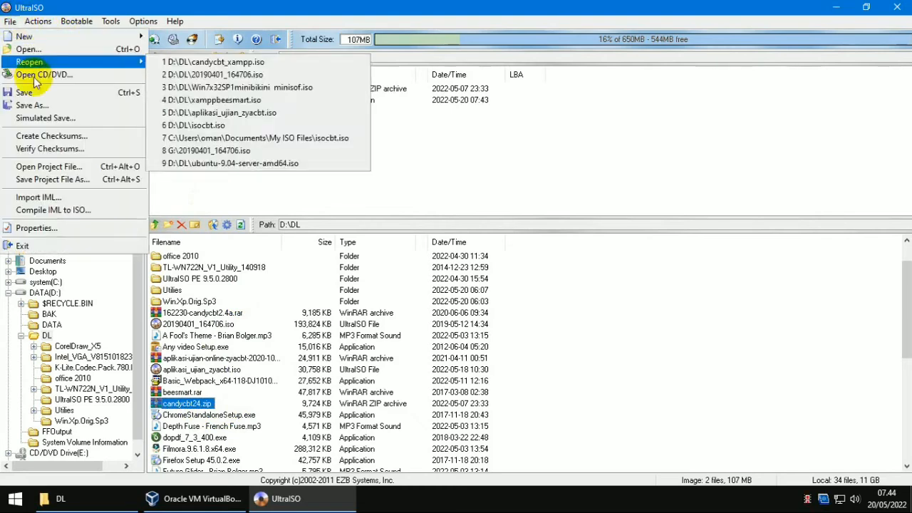
left_click(36, 93)
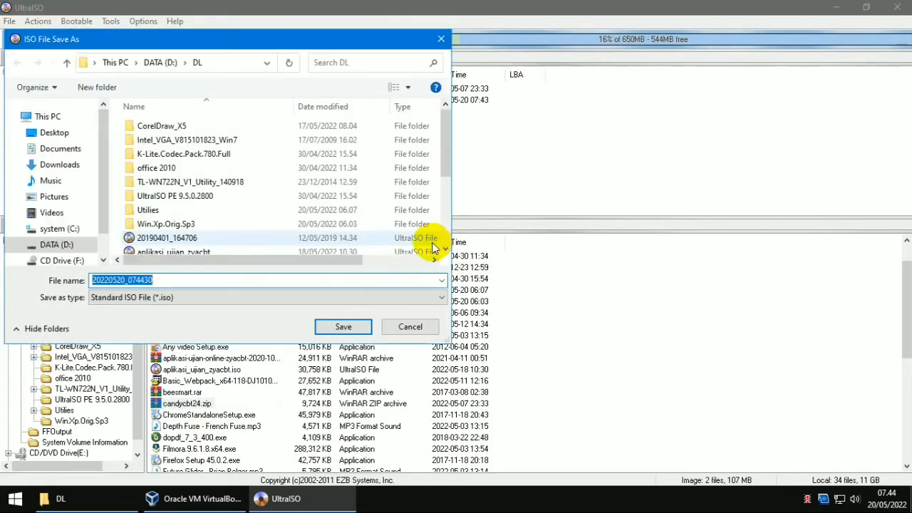
type("cand")
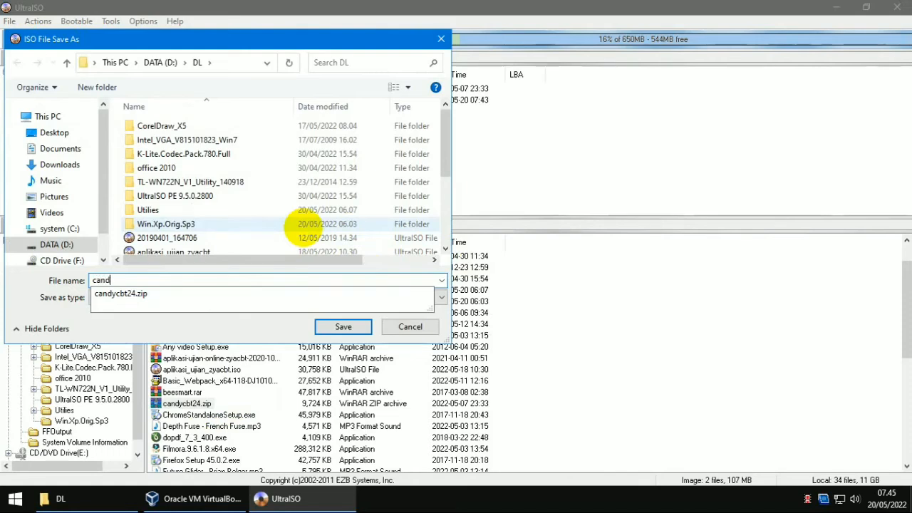
type("y_xampp")
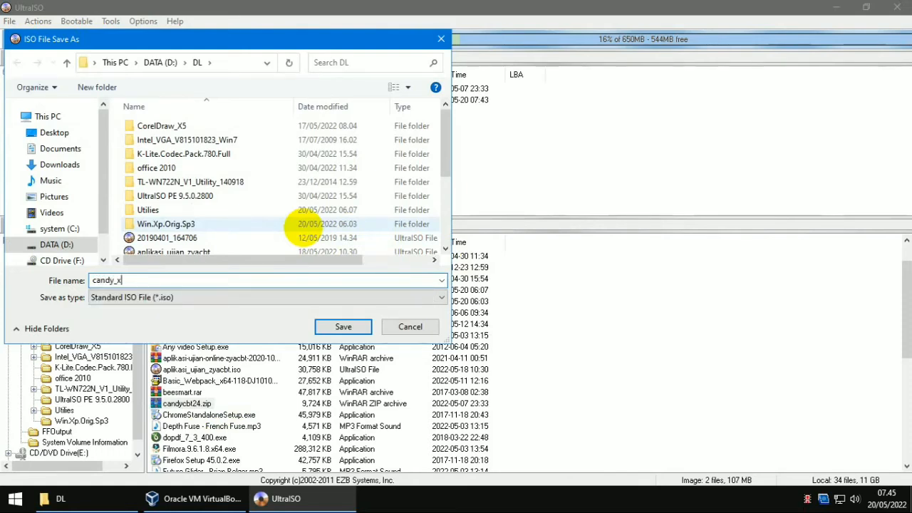
left_click(349, 329)
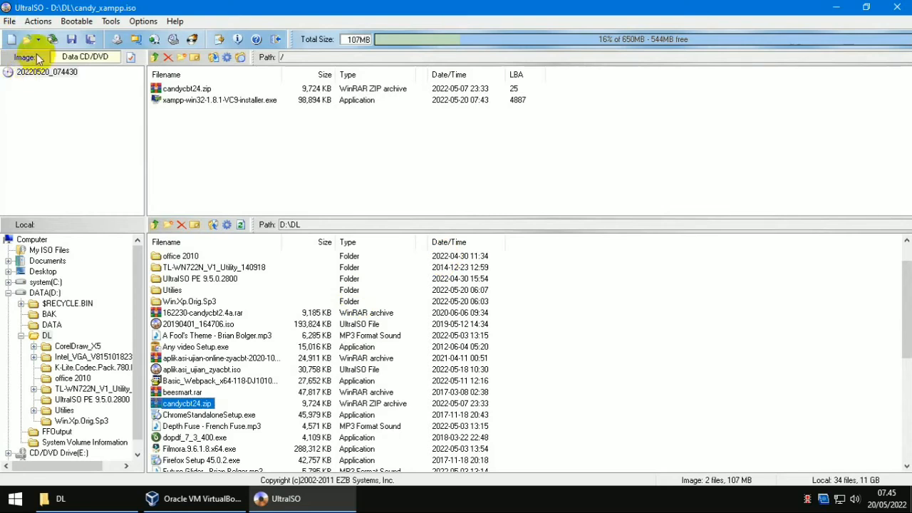
left_click(898, 9)
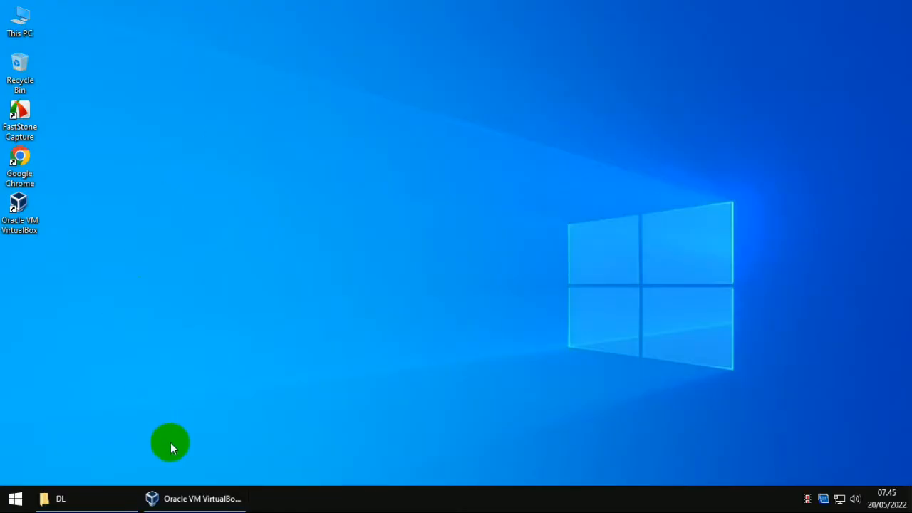
Step: Load candy_xampp.iso into the winxp VM's empty optical drive, start the VM, and minimize the Manager
left_click(193, 499)
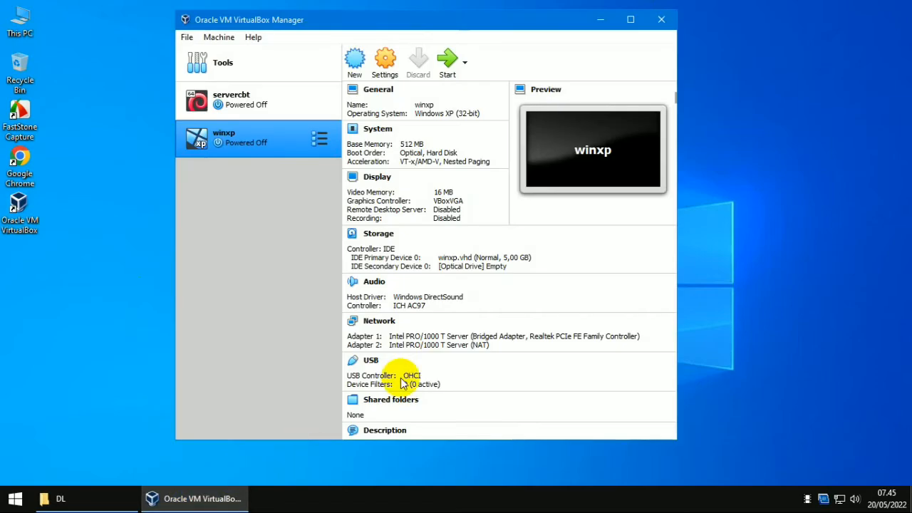
left_click(385, 68)
left_click(244, 152)
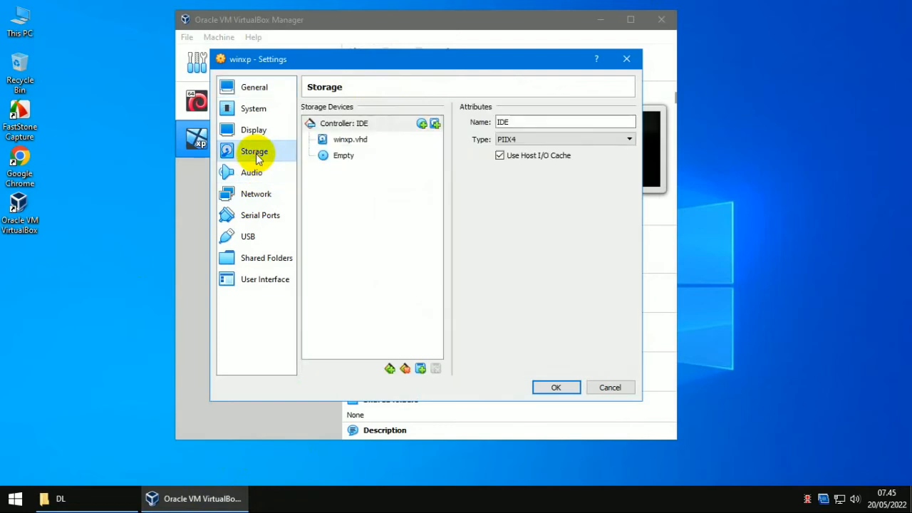
left_click(380, 156)
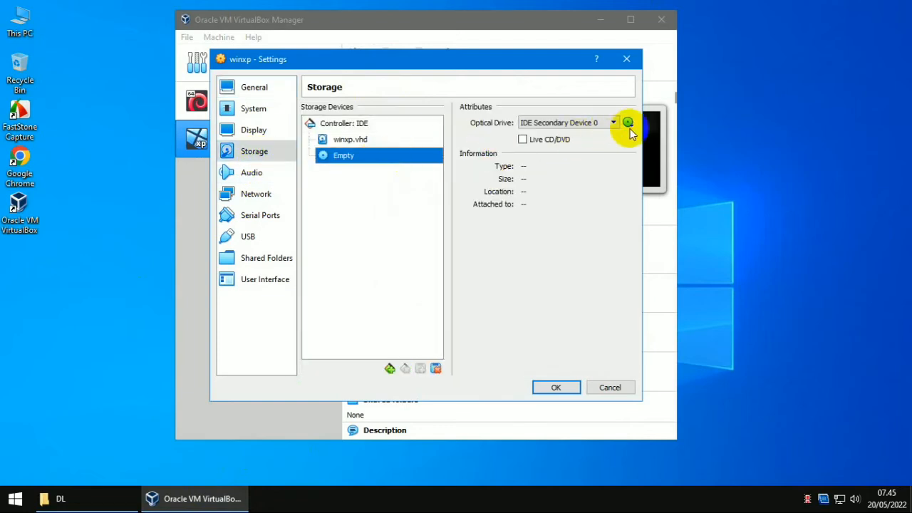
left_click(628, 122)
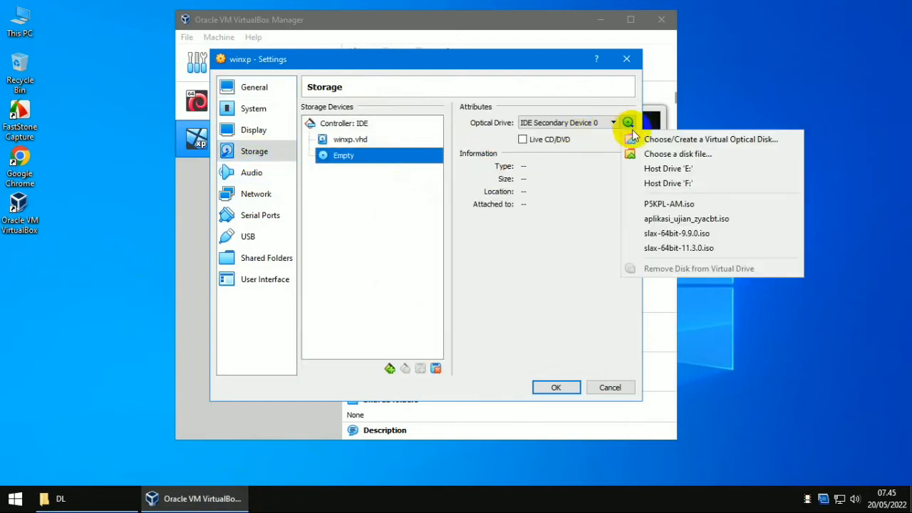
left_click(661, 155)
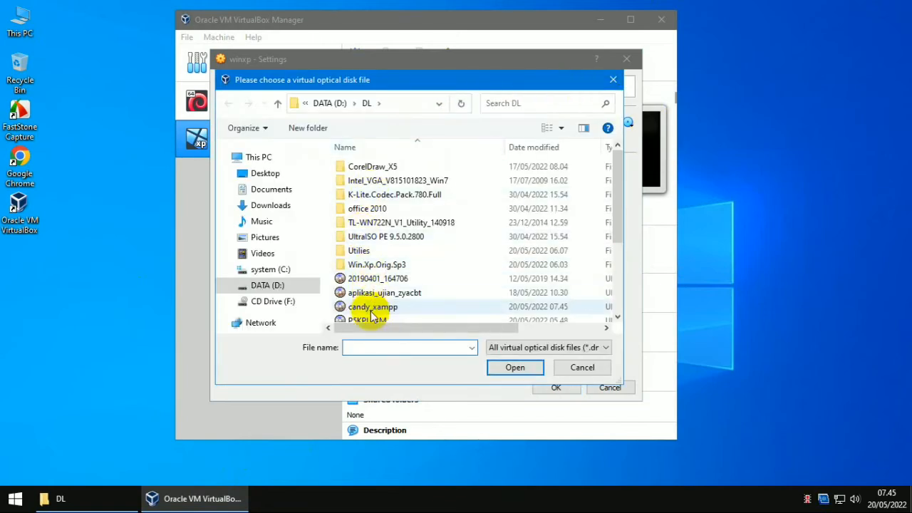
left_click(372, 308)
left_click(520, 371)
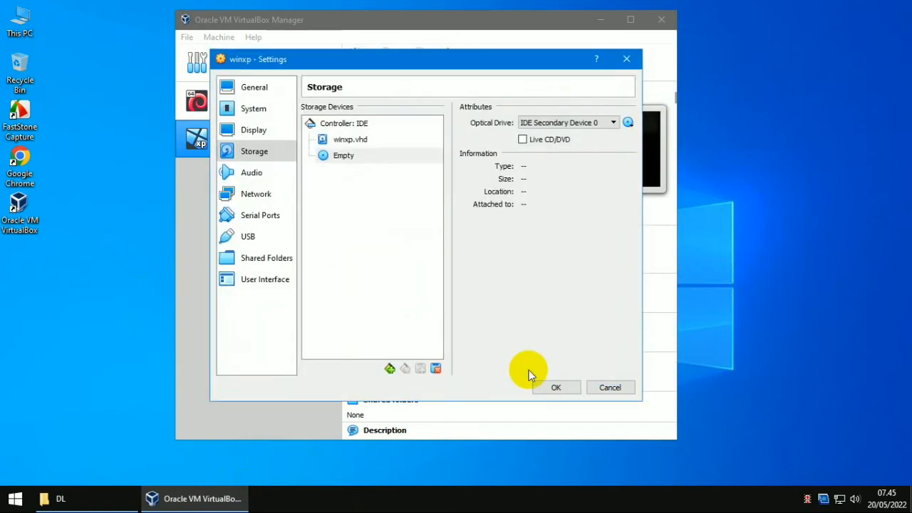
left_click(557, 388)
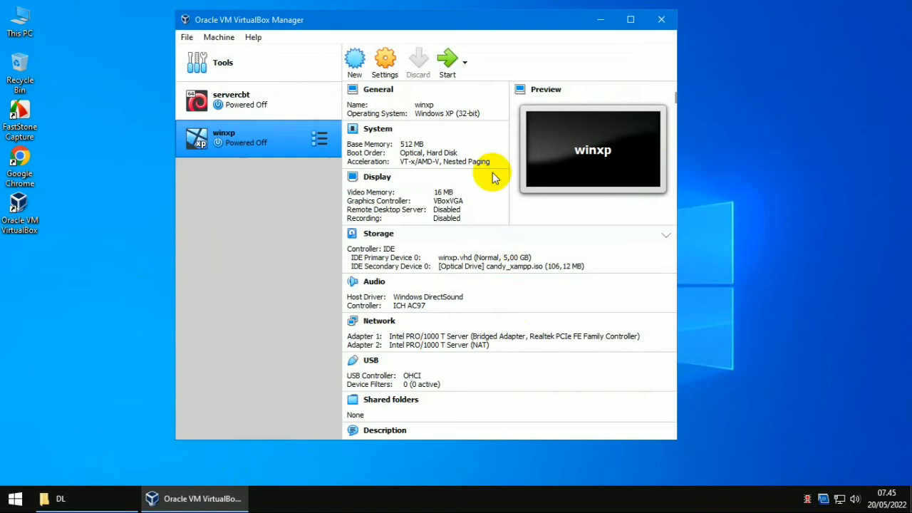
left_click(450, 70)
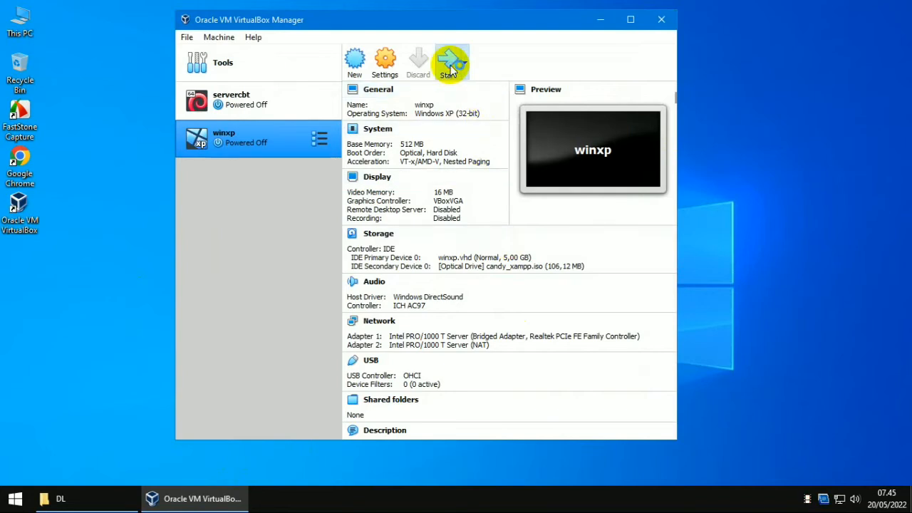
left_click(603, 21)
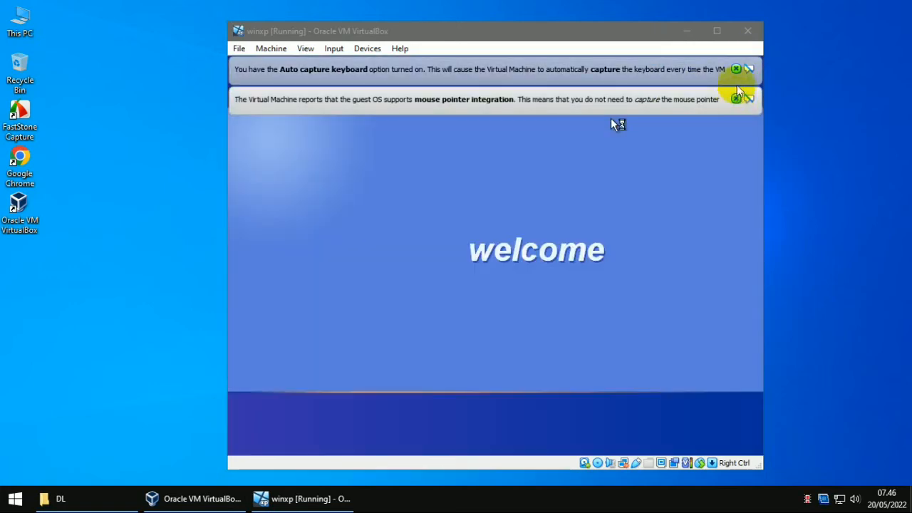
Step: Dismiss the mouse-integration and keyboard auto-capture notices once XP reaches its desktop
left_click(736, 99)
left_click(736, 69)
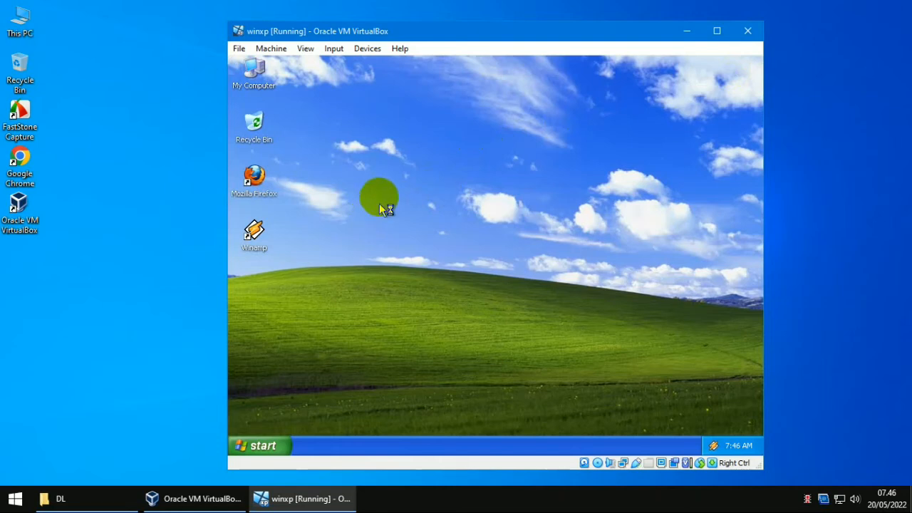
Step: Open the D: CD drive via My Computer, select the xampp installer, and close the antivirus balloon
right_click(263, 67)
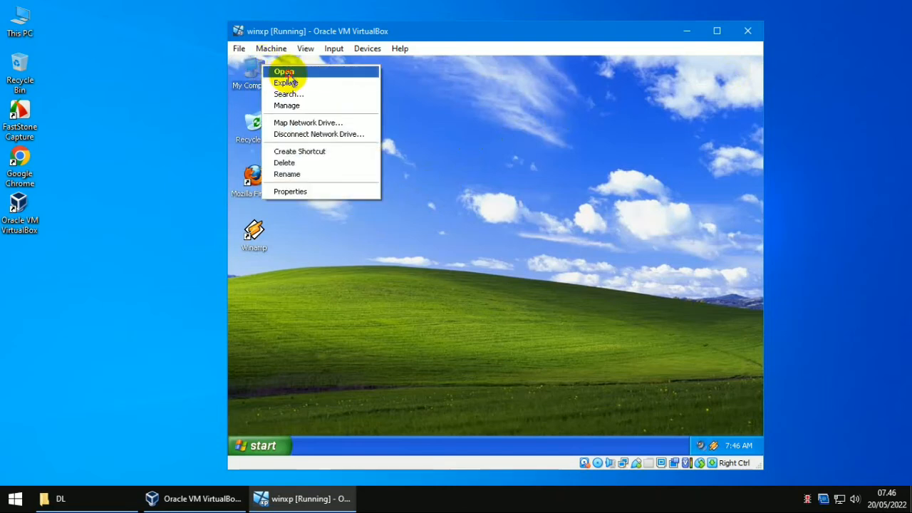
left_click(284, 71)
left_click(399, 300)
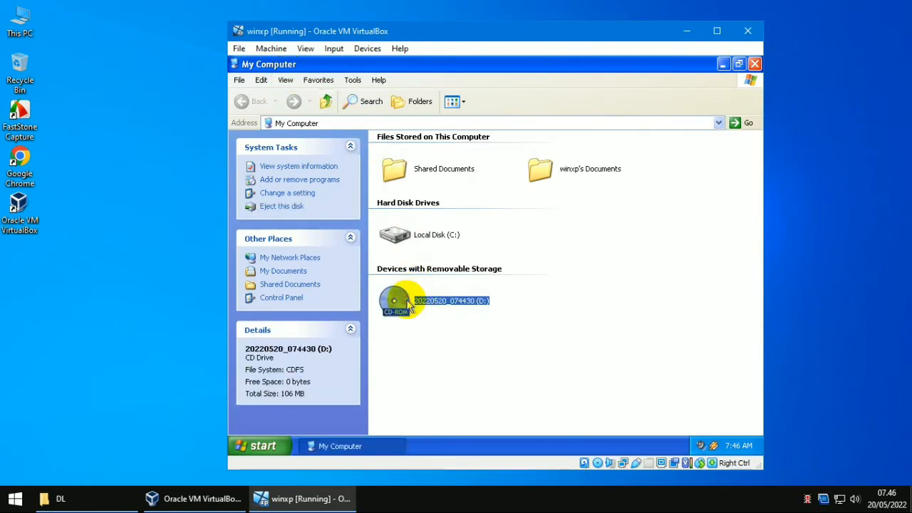
double_click(407, 301)
left_click(531, 157)
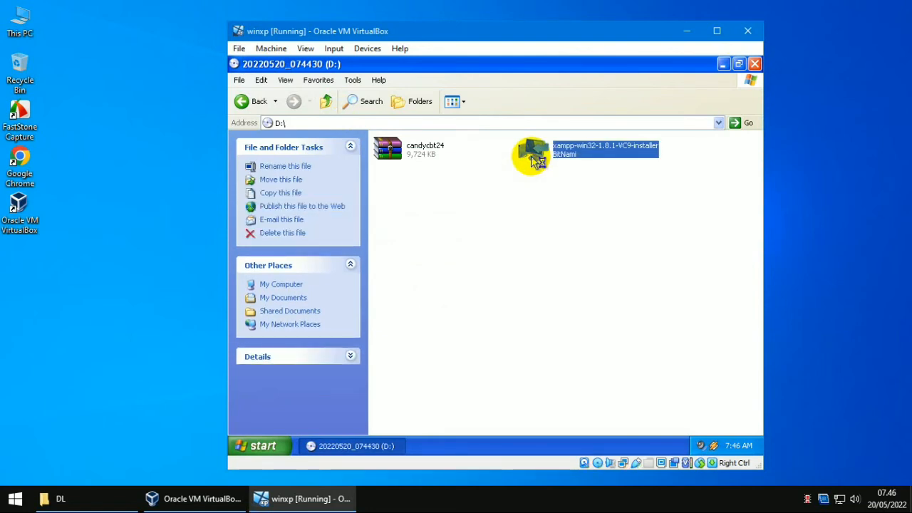
left_click(721, 64)
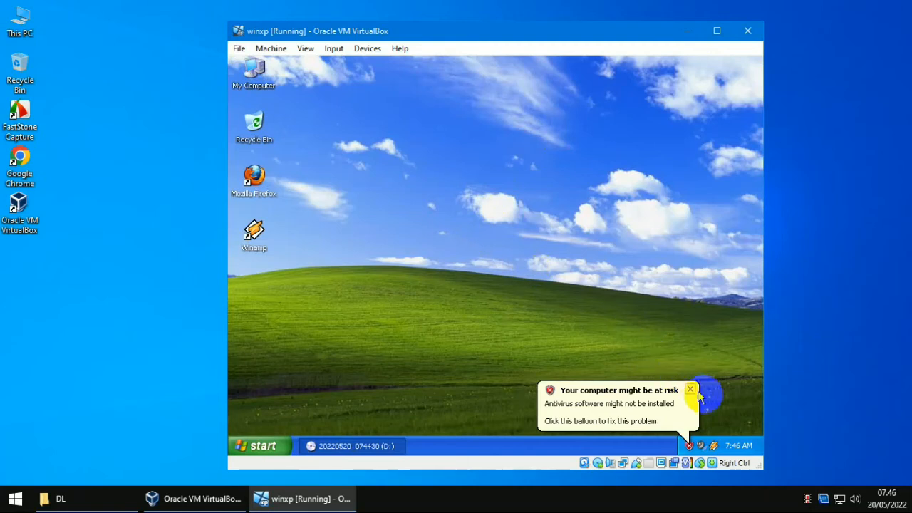
left_click(692, 391)
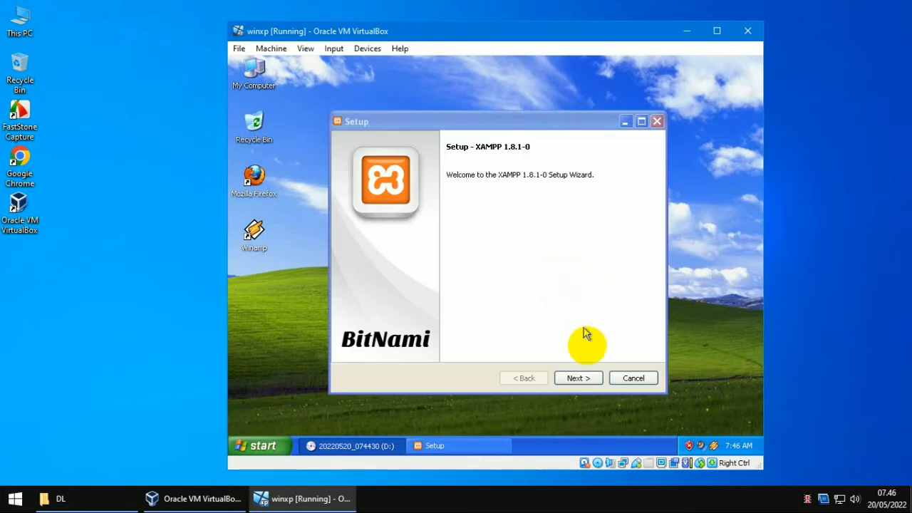
Step: Deselect Fake Sendmail, Webalizer, Perl, Tomcat, Mercury and FileZilla among the XAMPP components
left_click(589, 380)
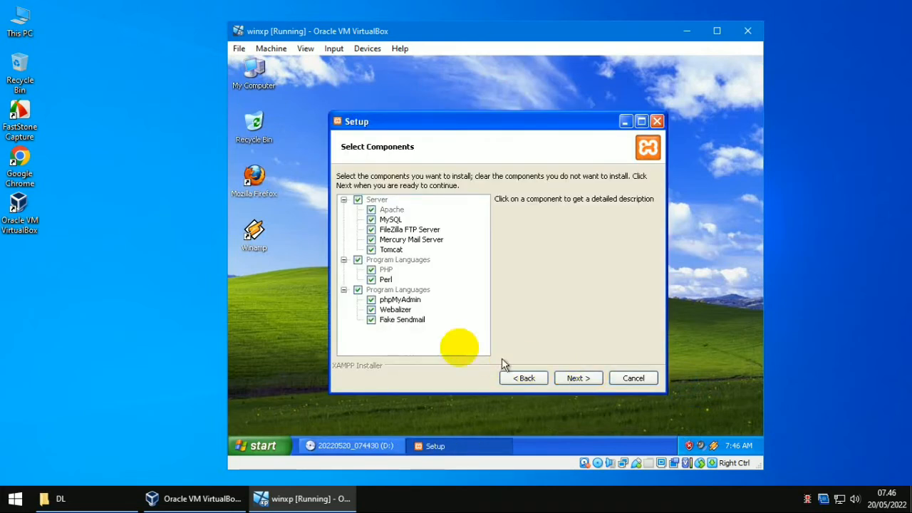
left_click(373, 320)
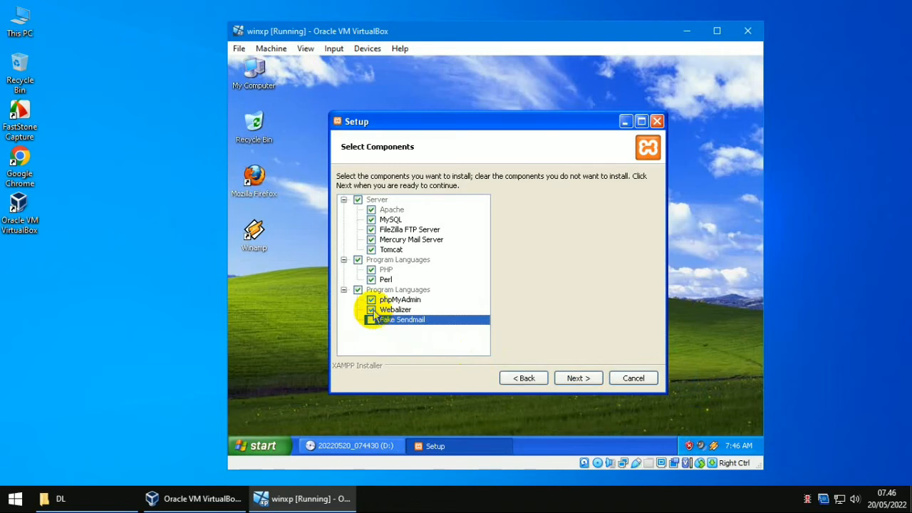
left_click(372, 310)
left_click(372, 281)
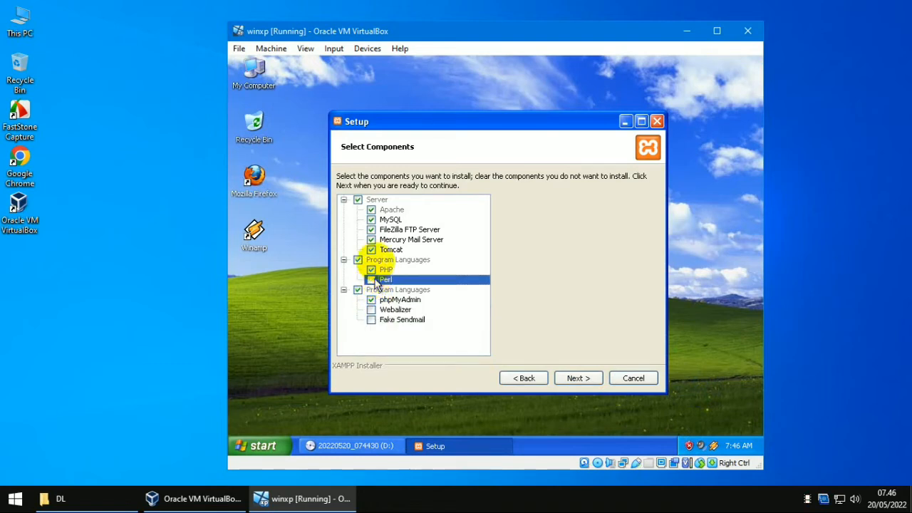
left_click(372, 251)
left_click(372, 240)
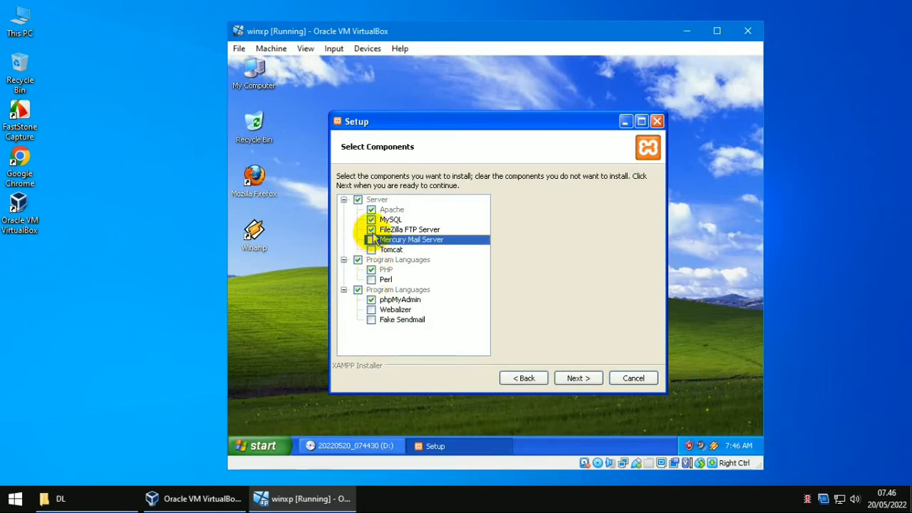
left_click(373, 230)
Step: Keep the default install folder, decline BitNami, and run the XAMPP installation
left_click(596, 380)
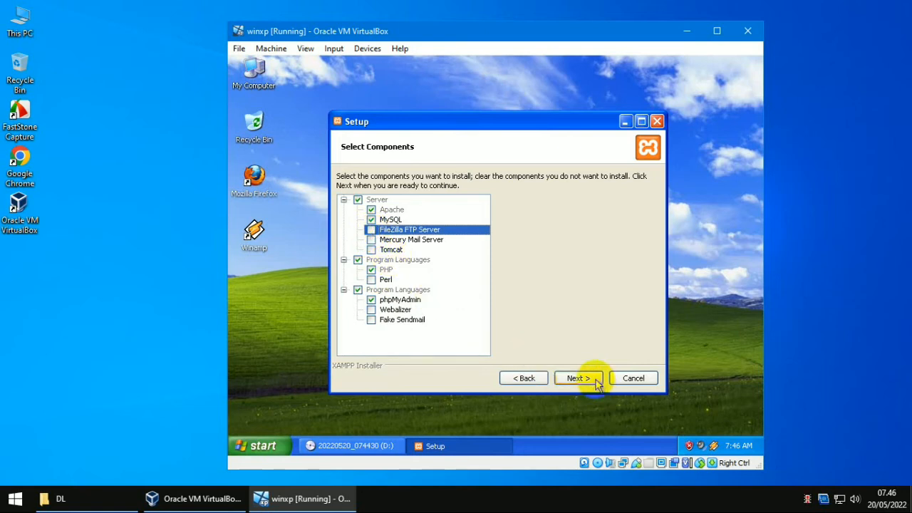
left_click(577, 378)
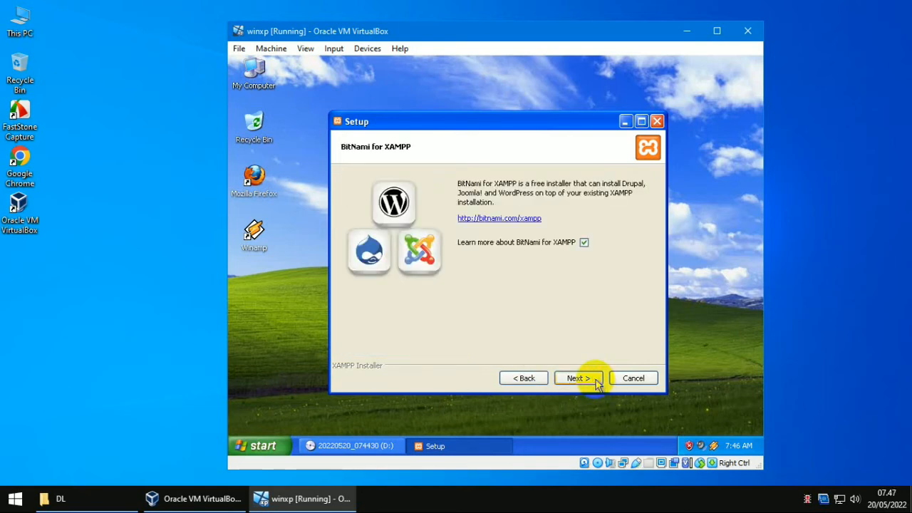
left_click(584, 242)
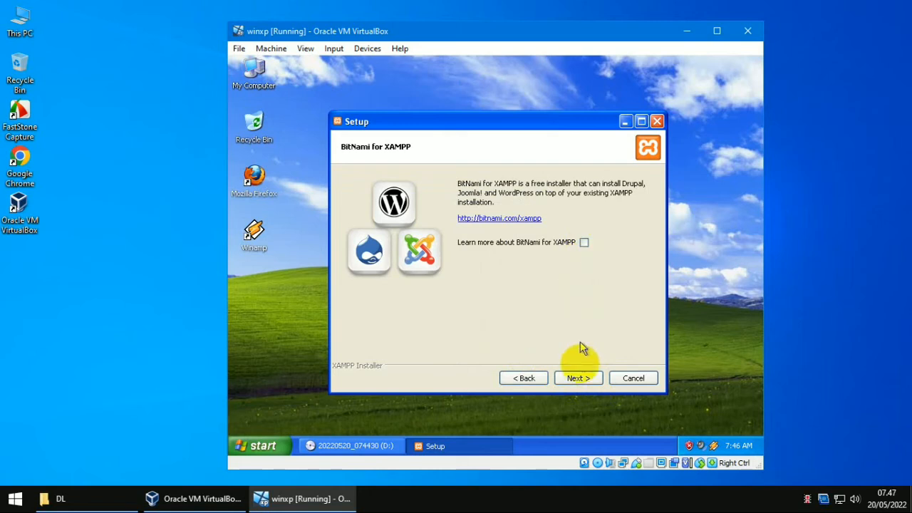
left_click(580, 379)
left_click(581, 379)
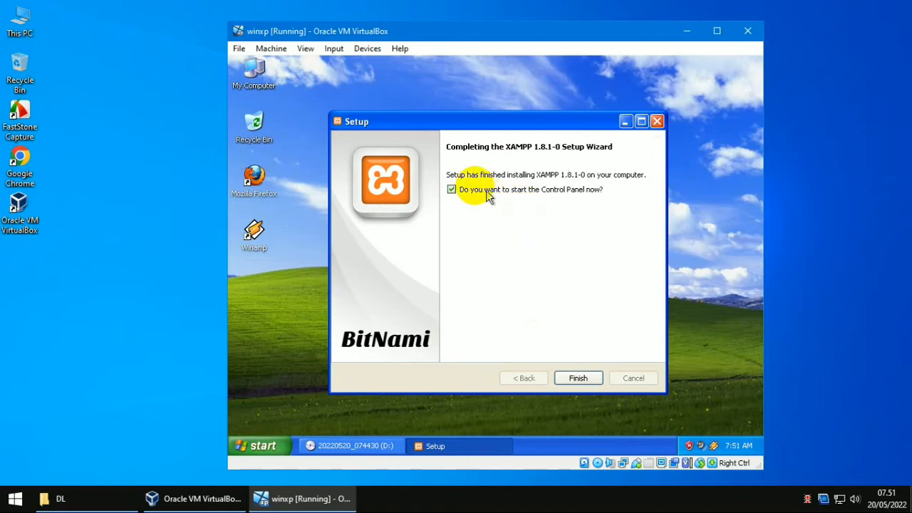
Step: Finish XAMPP setup and install Apache as a service, unblocking it in the firewall
left_click(579, 379)
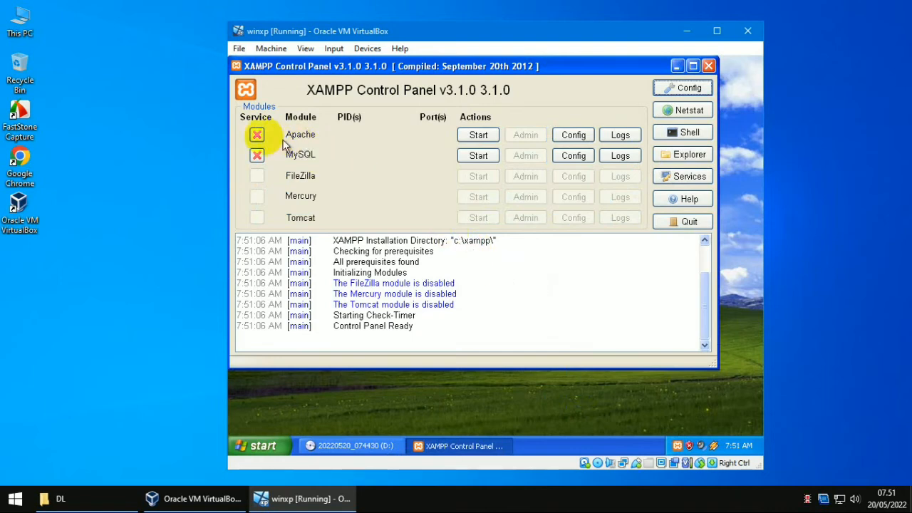
left_click(255, 136)
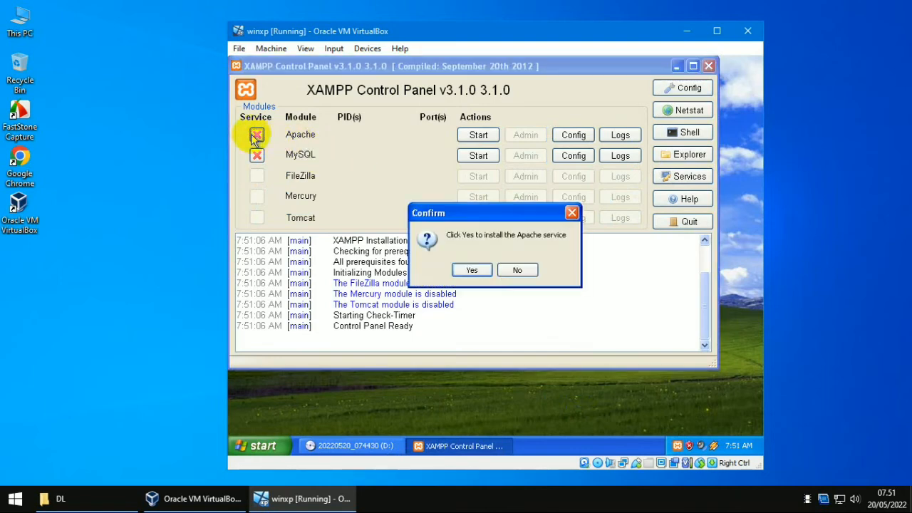
left_click(482, 276)
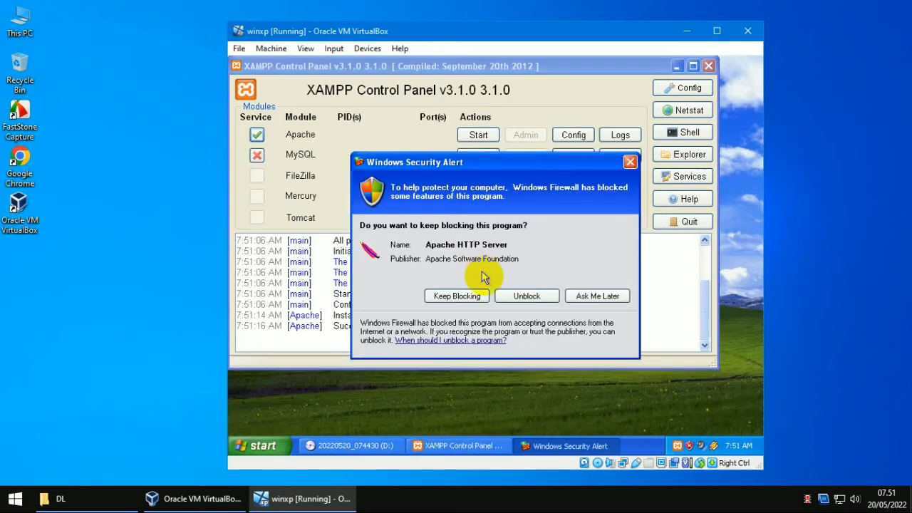
left_click(526, 296)
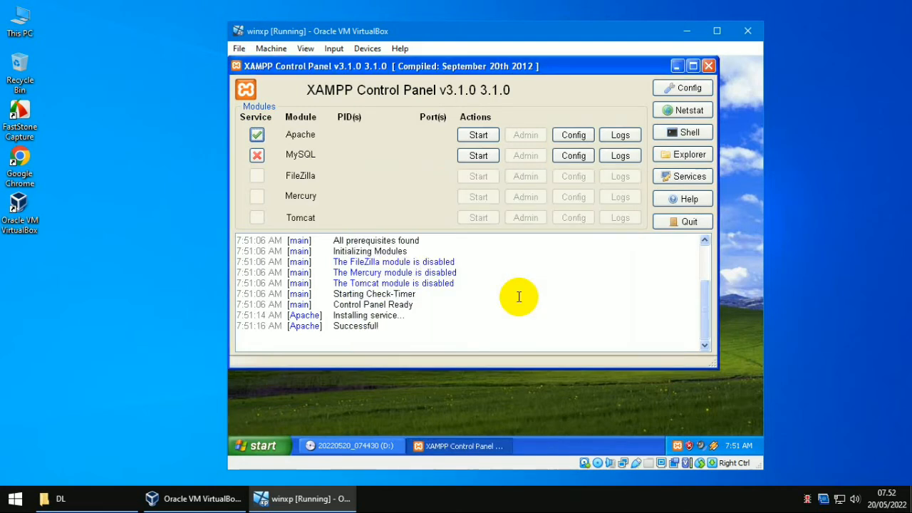
Step: Install MySQL as a service, then close the XAMPP Control Panel
left_click(258, 157)
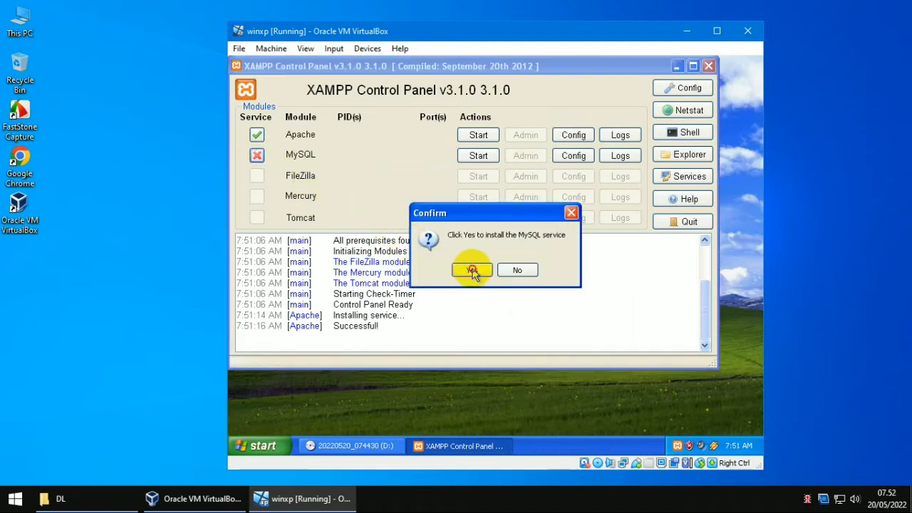
left_click(472, 271)
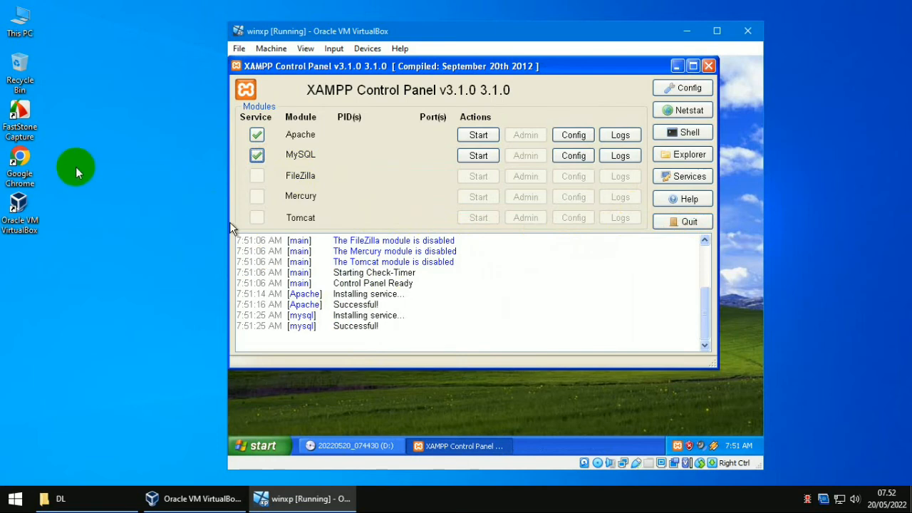
left_click(32, 166)
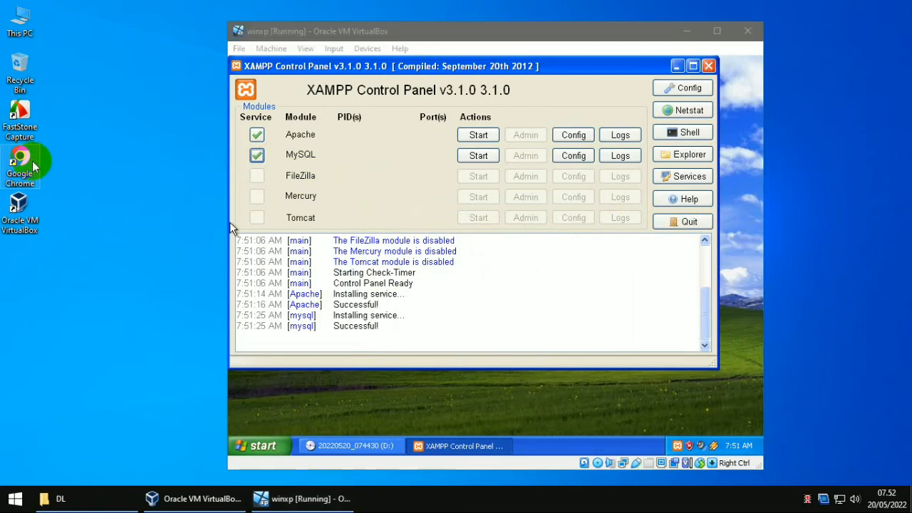
left_click(709, 66)
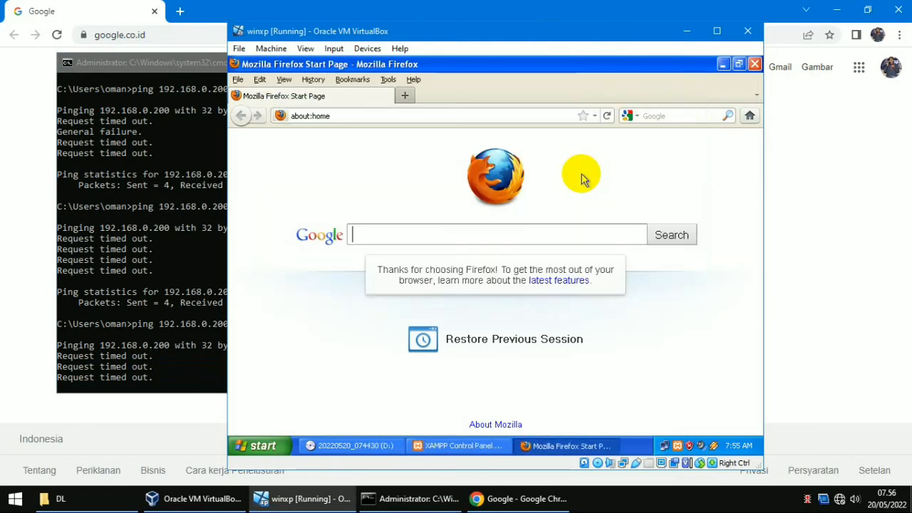
Step: Load localhost in the XP guest's Firefox
left_click(502, 114)
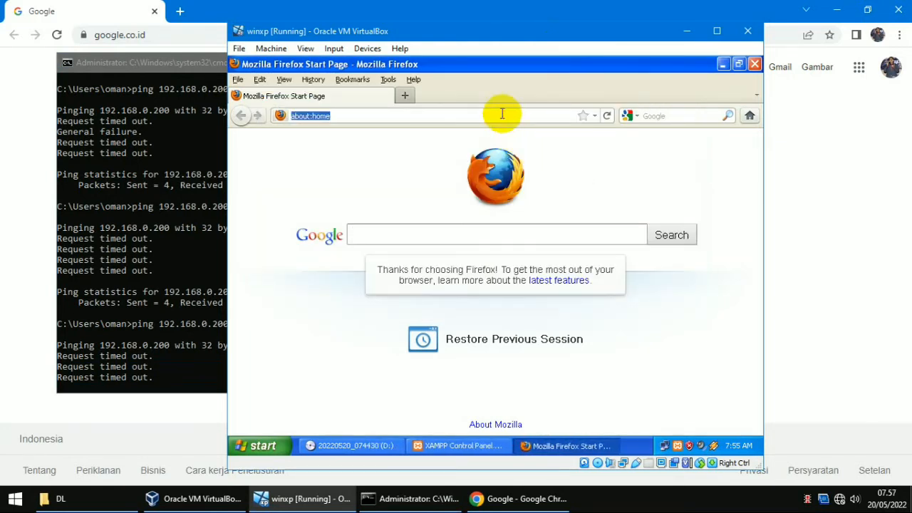
type("localhost")
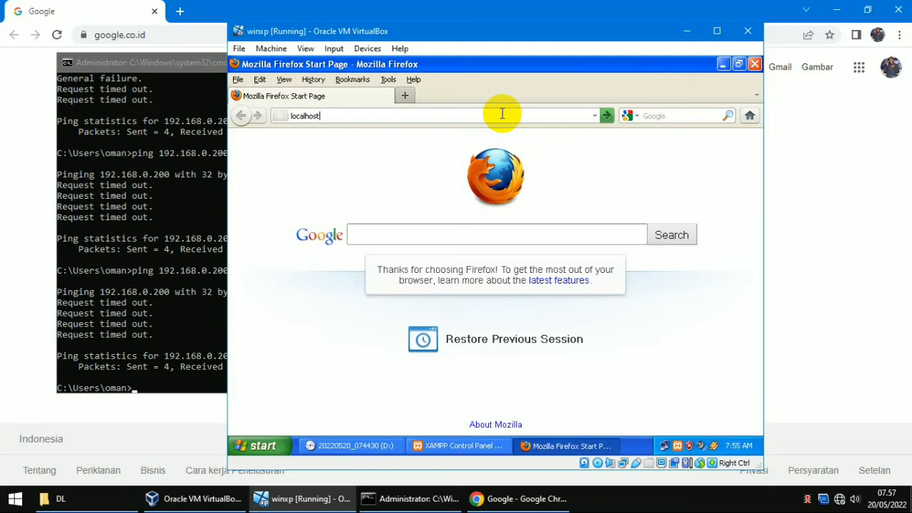
key("Return")
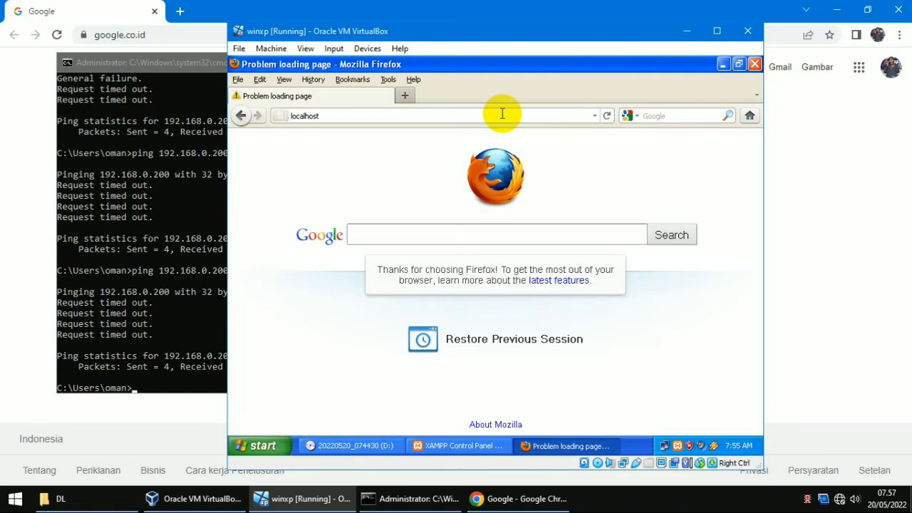
left_click(390, 331)
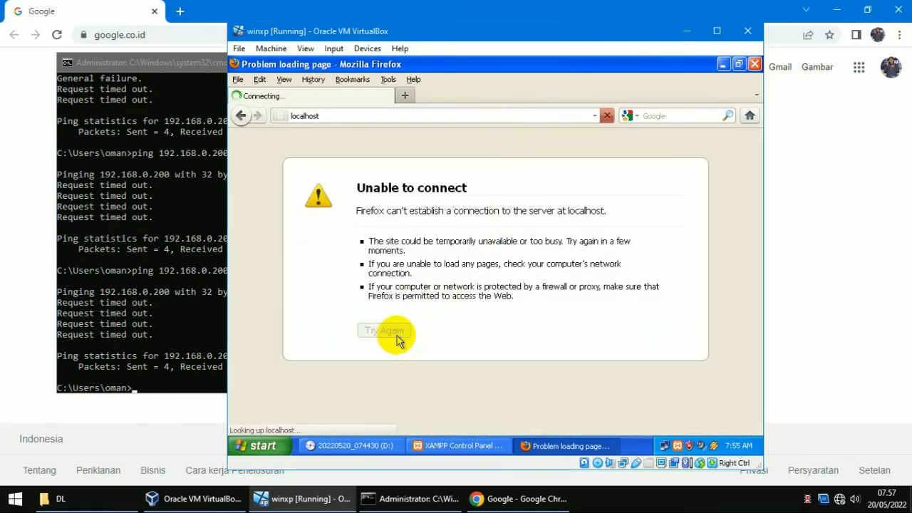
Step: Start Apache and MySQL from the XAMPP Control Panel
left_click(485, 447)
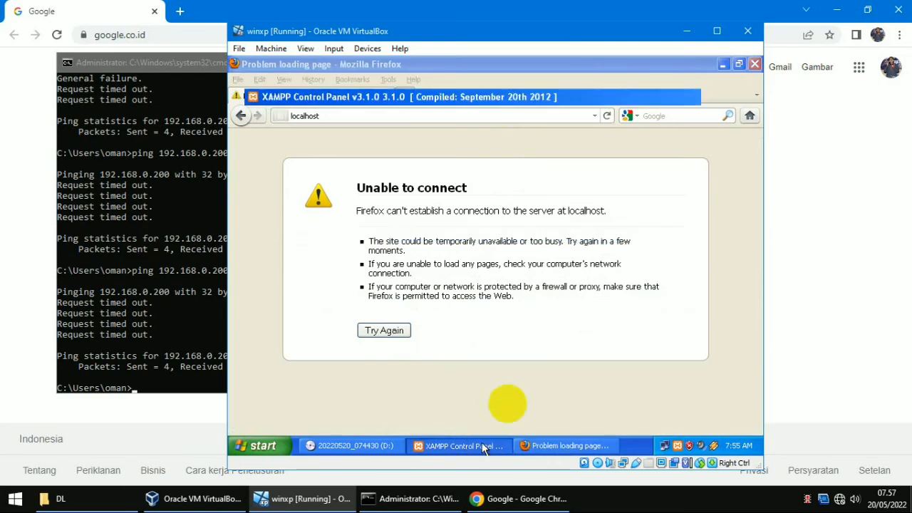
left_click(491, 135)
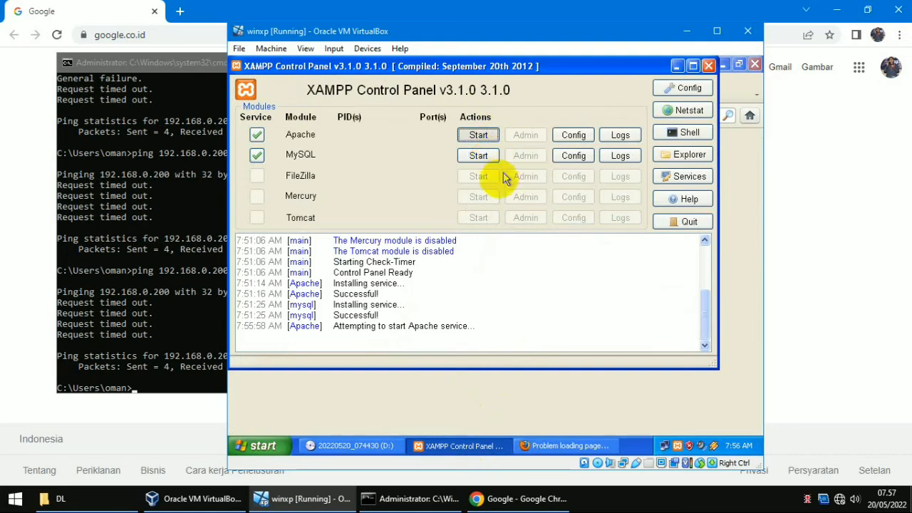
left_click(477, 156)
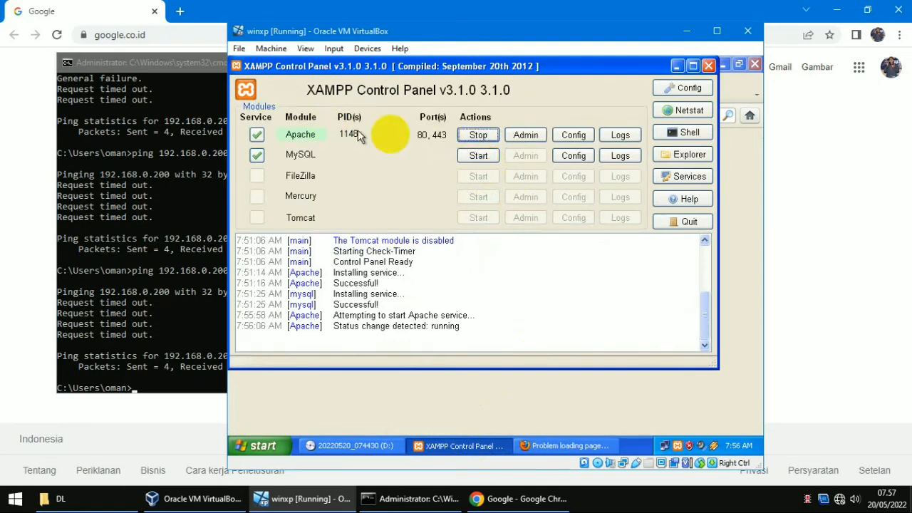
left_click(471, 157)
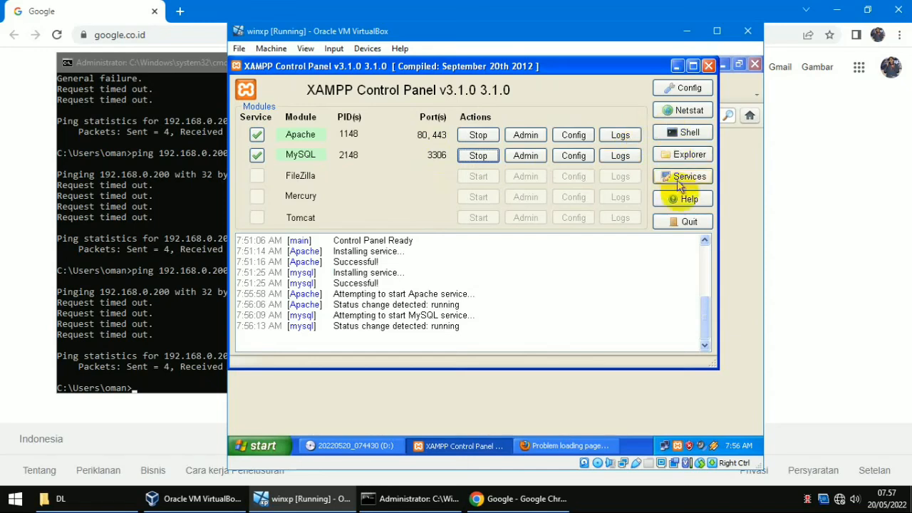
left_click(677, 66)
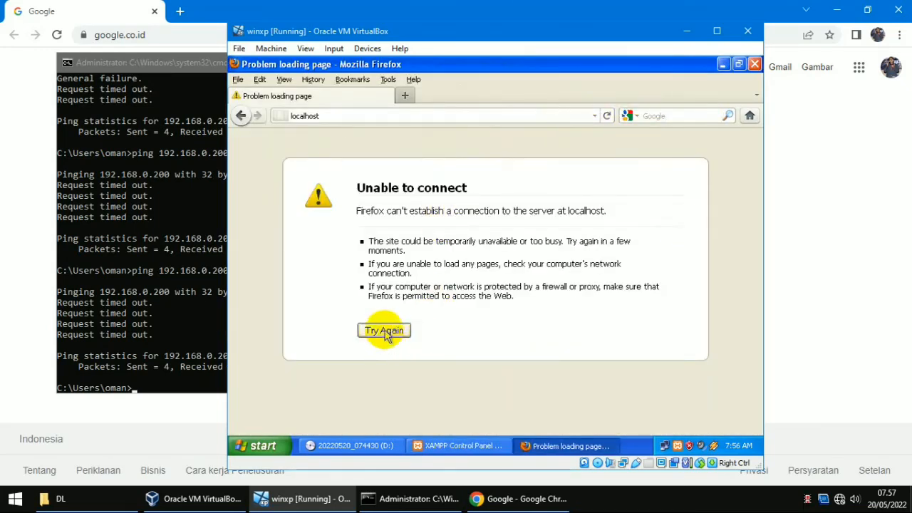
Step: Reload localhost, open the English XAMPP welcome page, then close Firefox
left_click(385, 331)
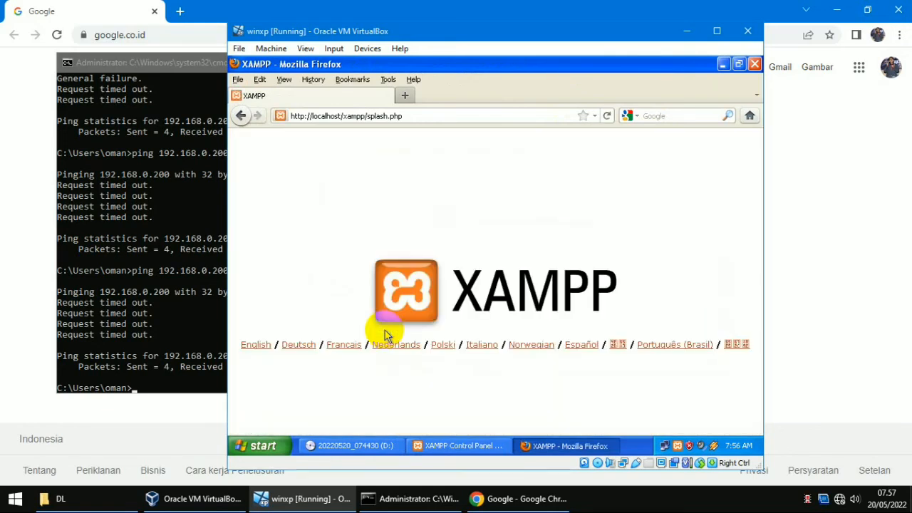
left_click(257, 344)
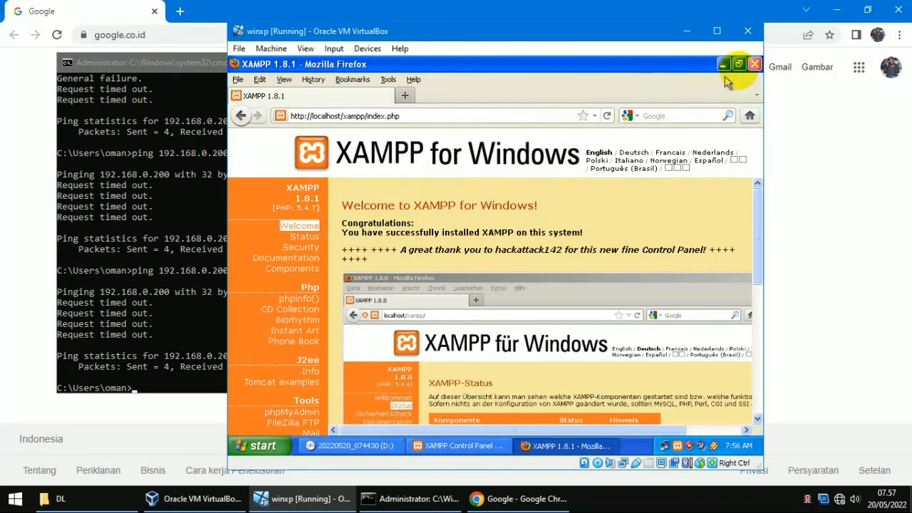
left_click(755, 64)
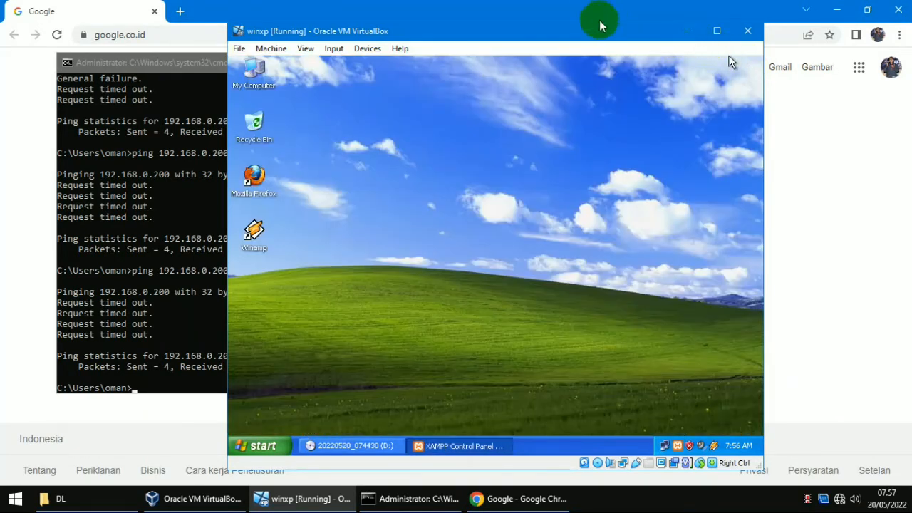
Step: Load the XP machine's address 192.168.0.200 in host Chrome
left_click(690, 31)
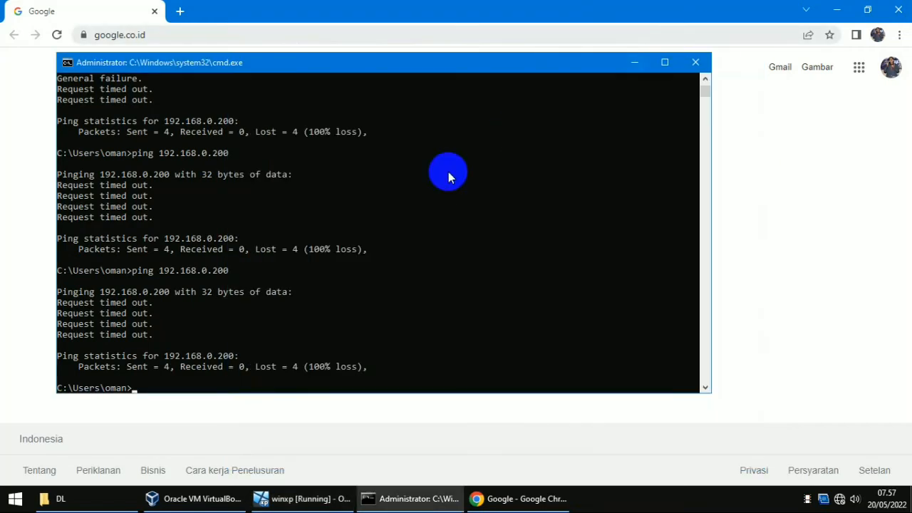
left_click(415, 9)
left_click(401, 34)
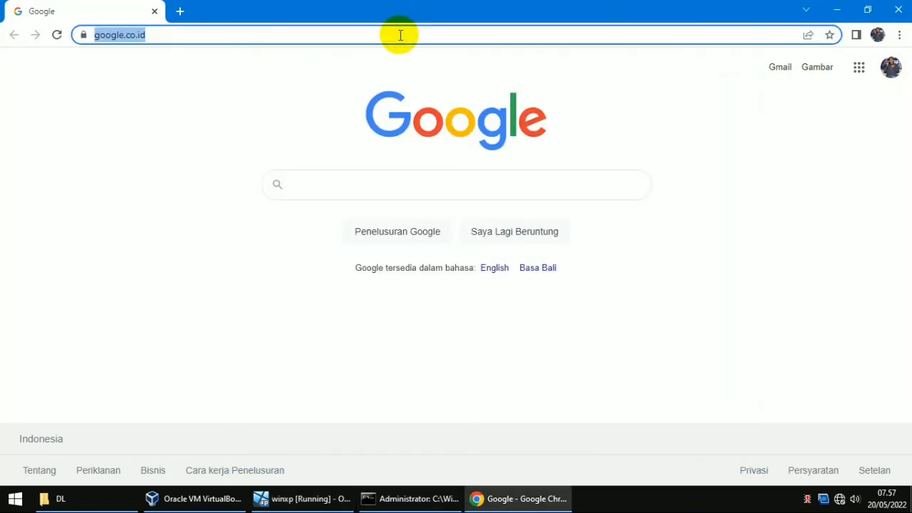
type(".168.0.200")
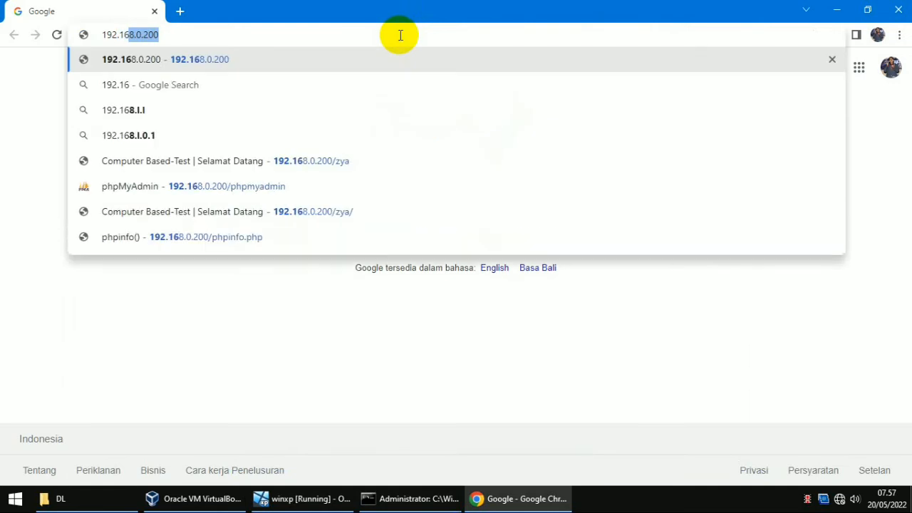
key("Return")
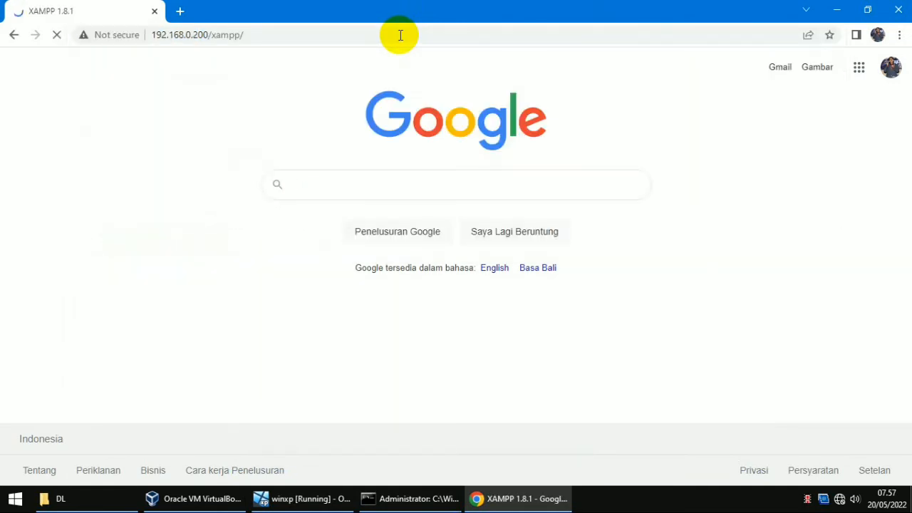
Step: Close the host command prompt with exit and return to Chrome
left_click(420, 499)
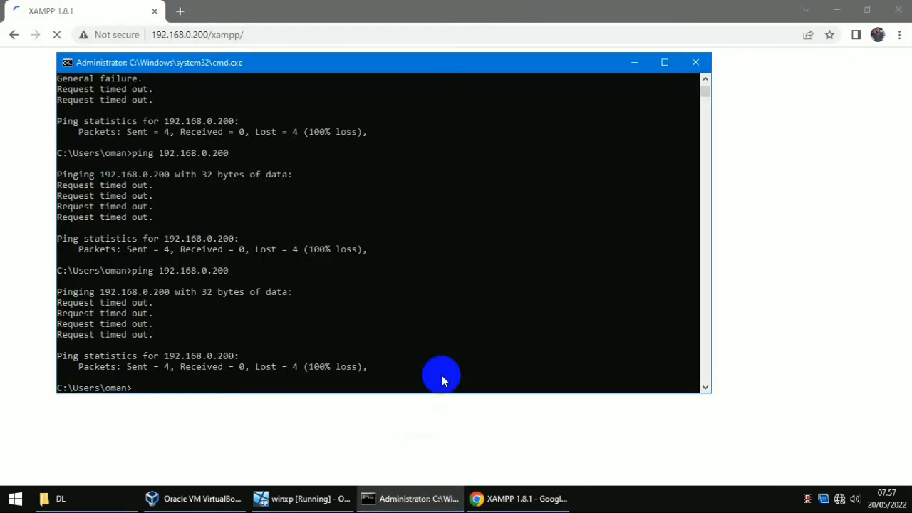
type("exit")
key("Return")
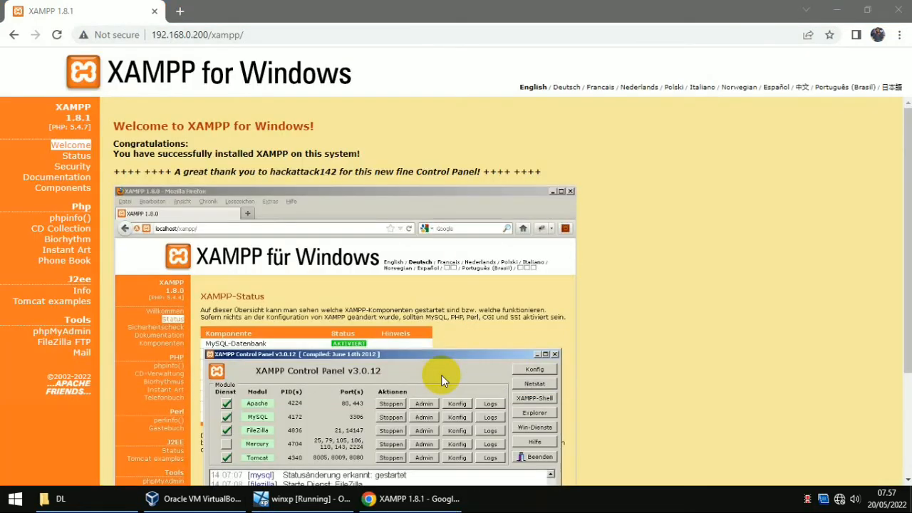
left_click(372, 6)
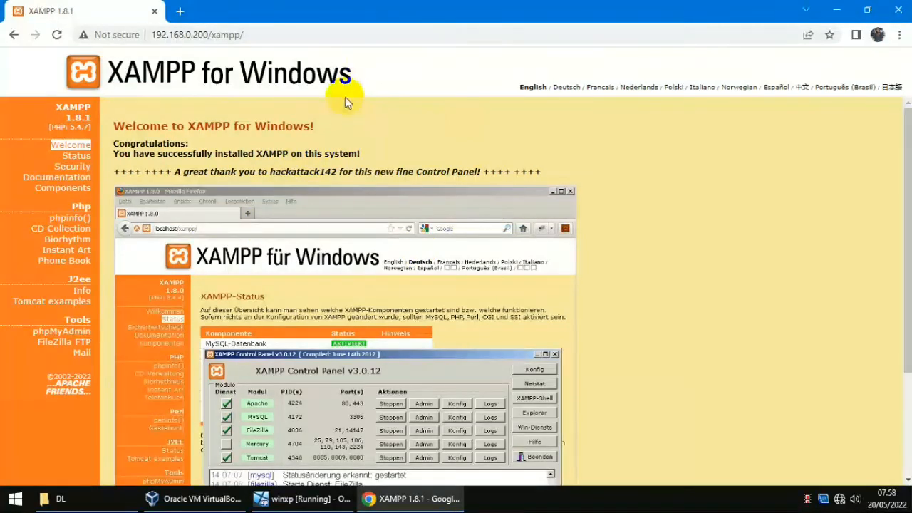
Step: Return to the XP guest, close the XAMPP Control Panel, and open drive D:
left_click(403, 506)
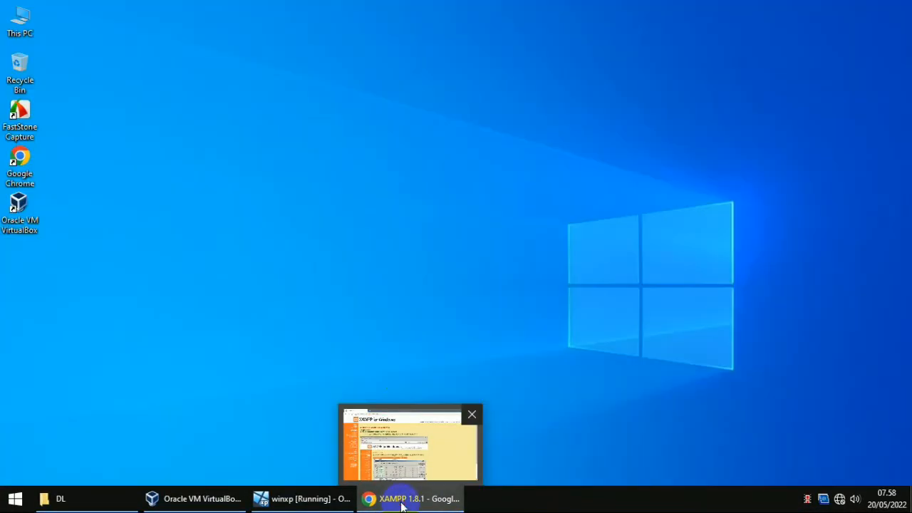
left_click(316, 497)
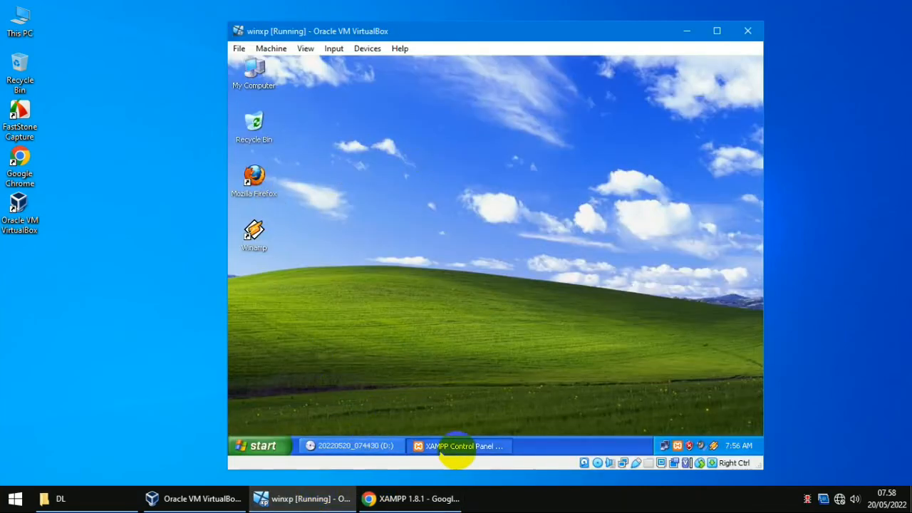
left_click(452, 447)
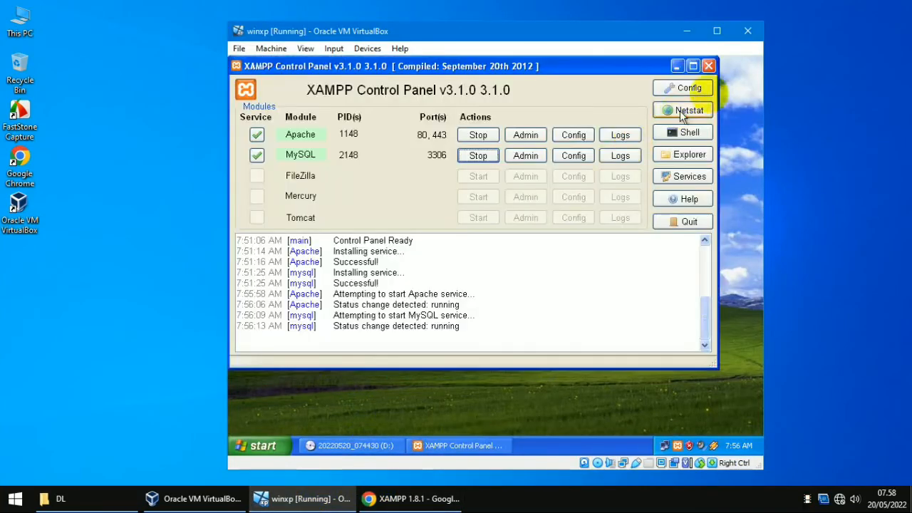
left_click(710, 66)
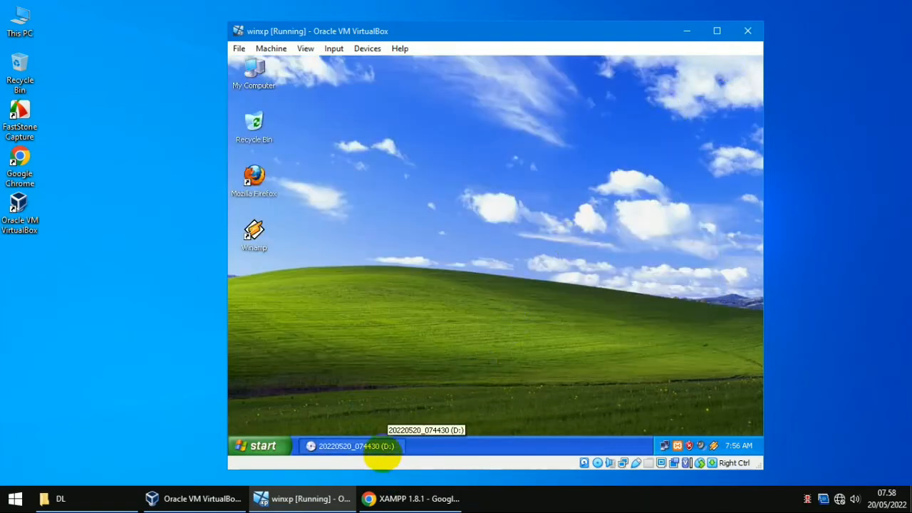
left_click(385, 447)
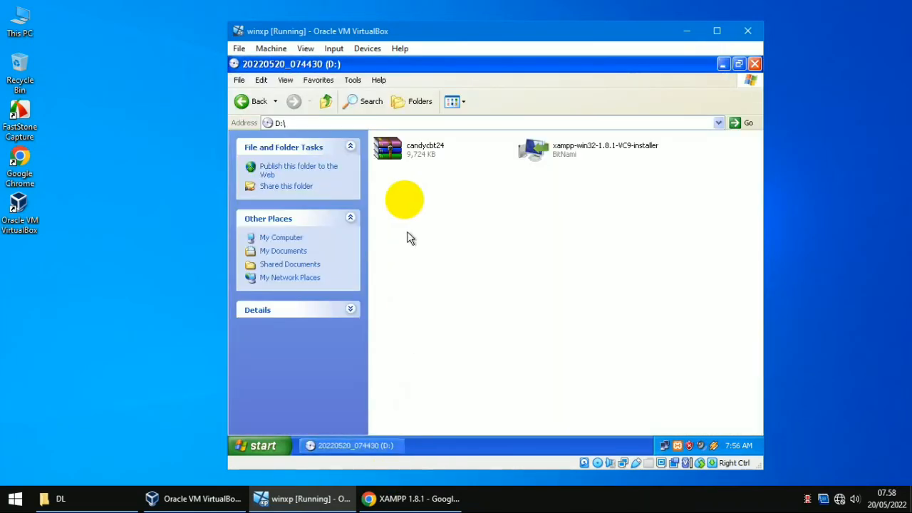
Step: Extract the candycbt24 archive into C:\xampp\htdocs with WinRAR
right_click(399, 161)
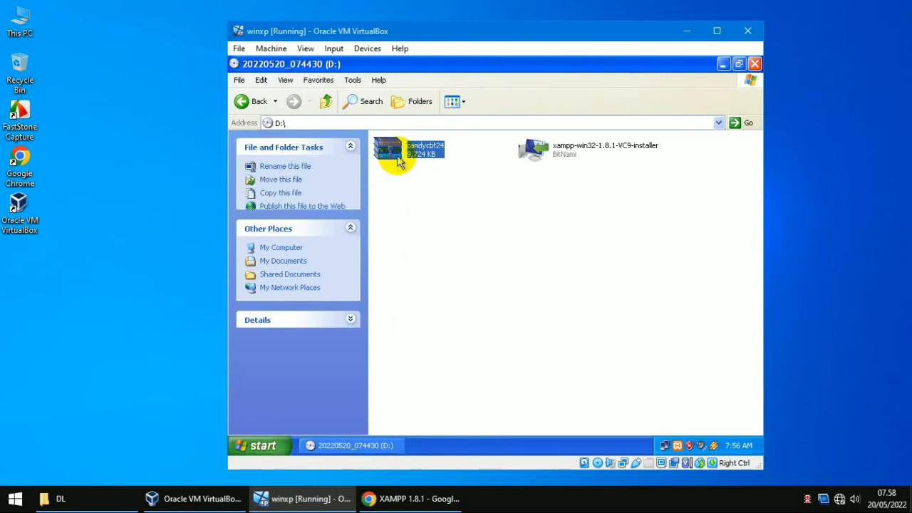
left_click(426, 187)
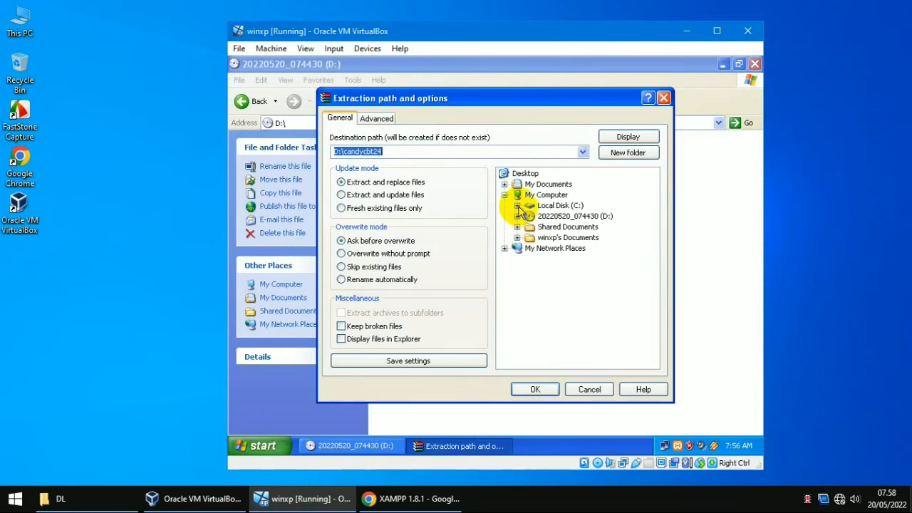
left_click(517, 206)
left_click(530, 247)
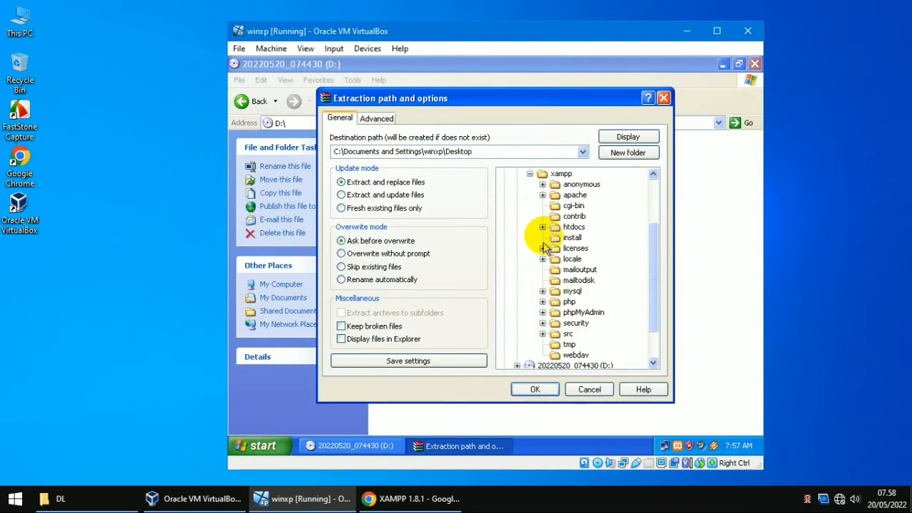
left_click(543, 228)
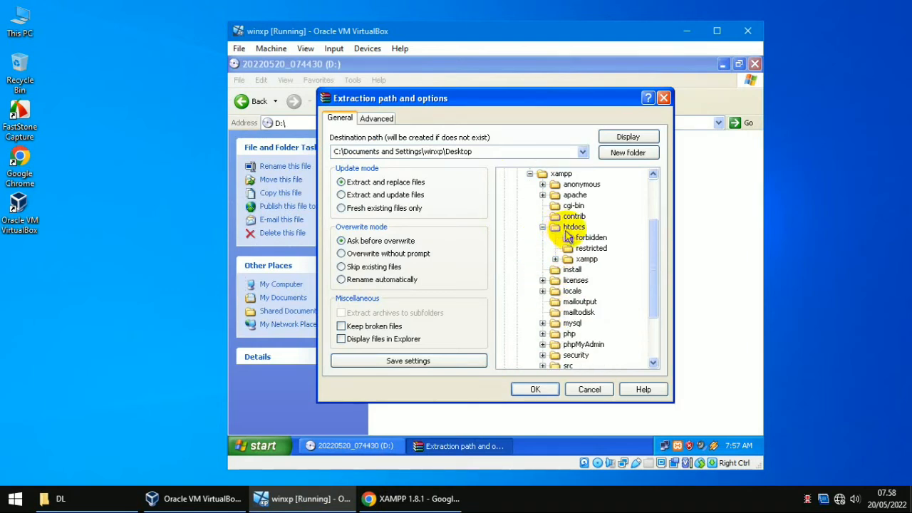
left_click(572, 229)
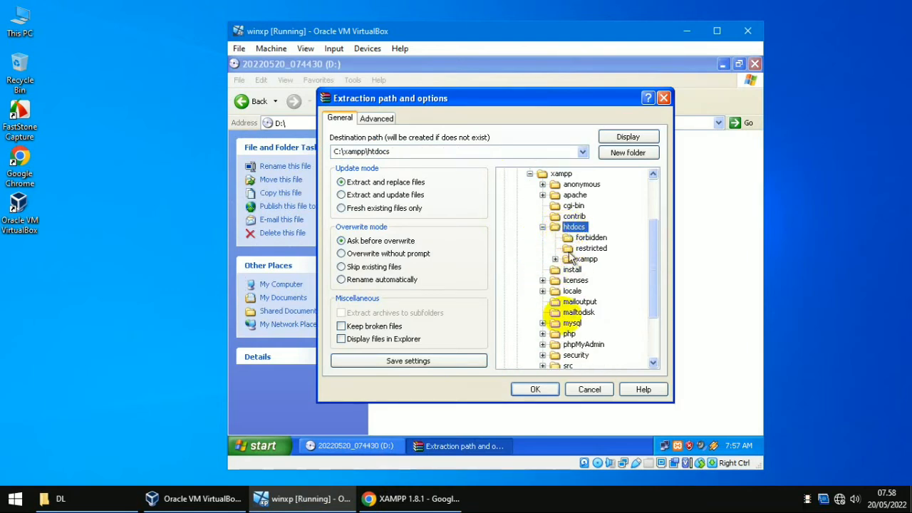
left_click(537, 390)
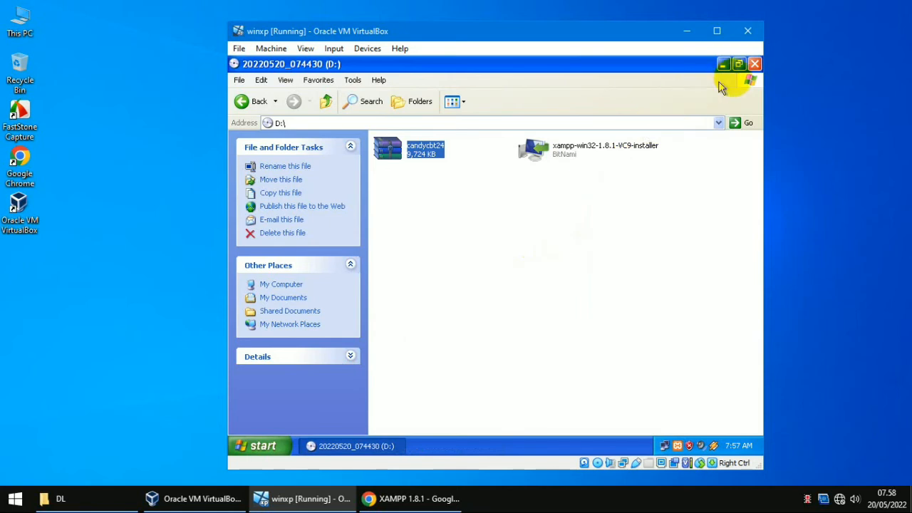
Step: Close the guest's D: window, load 192.168.0.200/ in Chrome, and return to the winxp VM
left_click(756, 64)
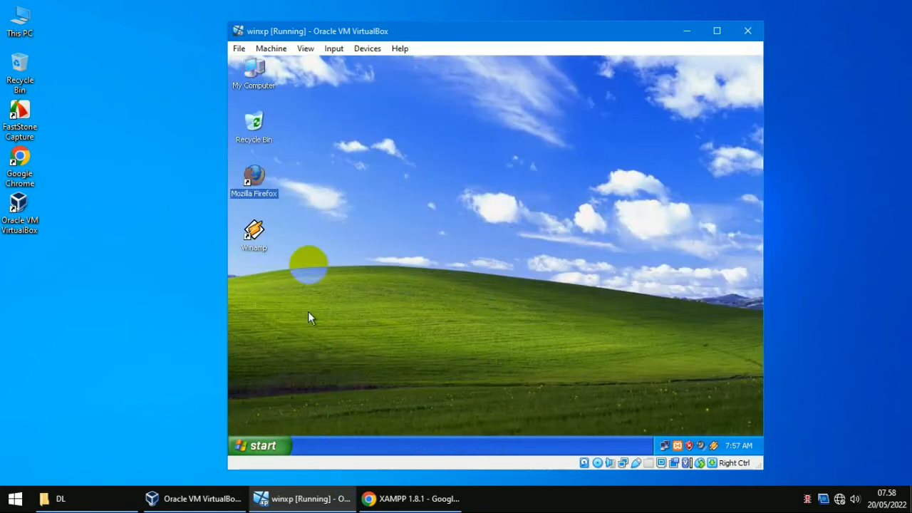
left_click(390, 496)
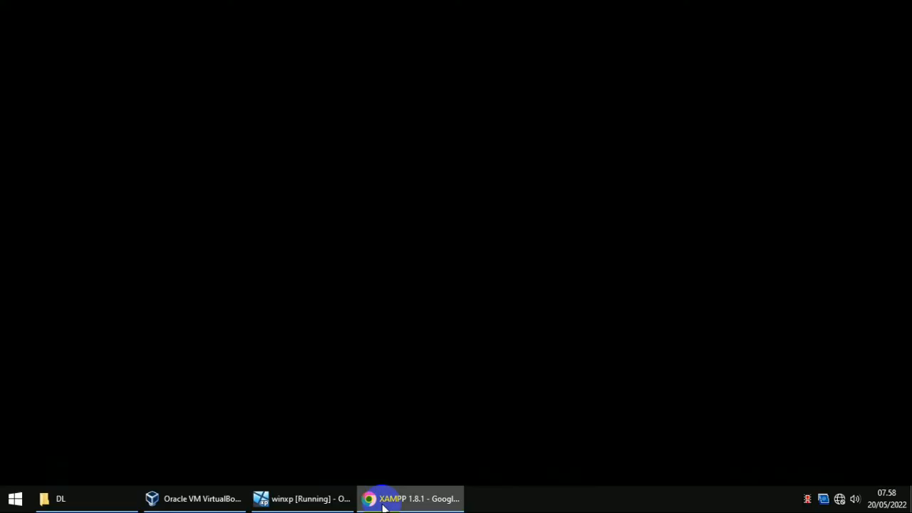
left_click(280, 34)
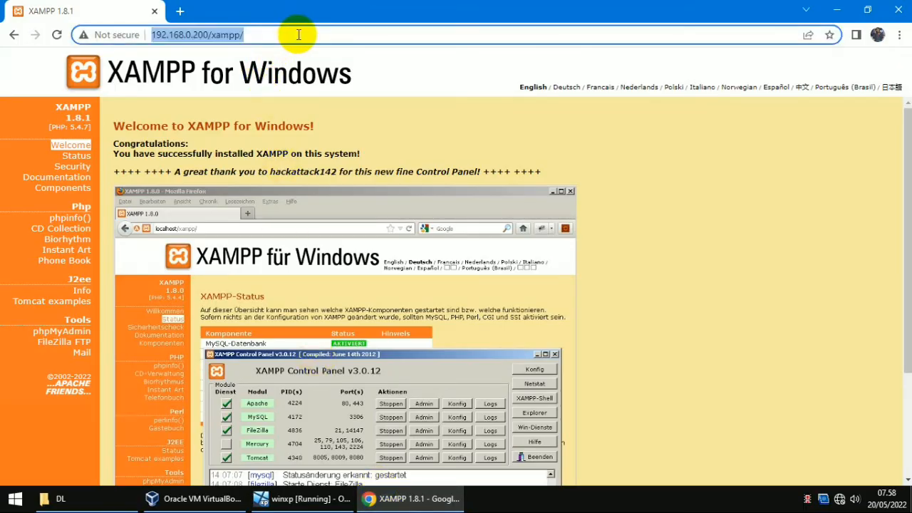
left_click(297, 35)
key("BackSpace")
key("BackSpace")
key("BackSpace")
key("BackSpace")
key("BackSpace")
key("BackSpace")
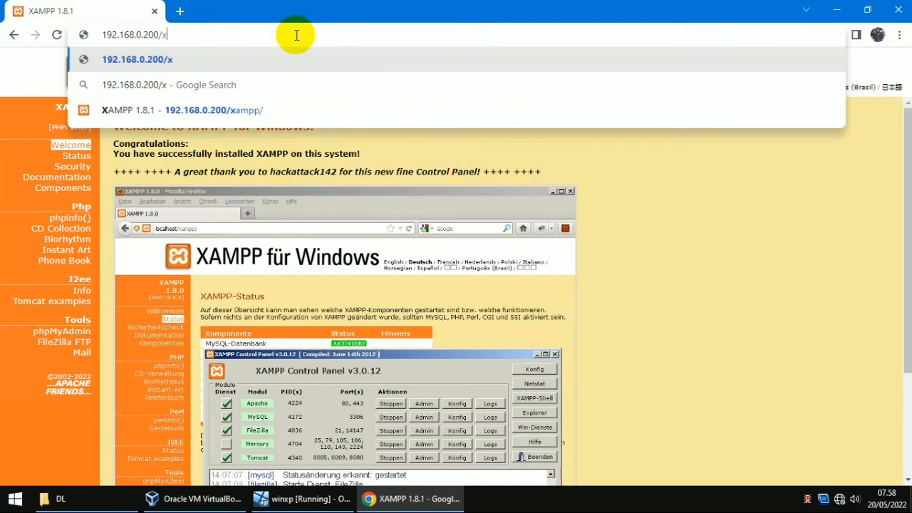
key("Return")
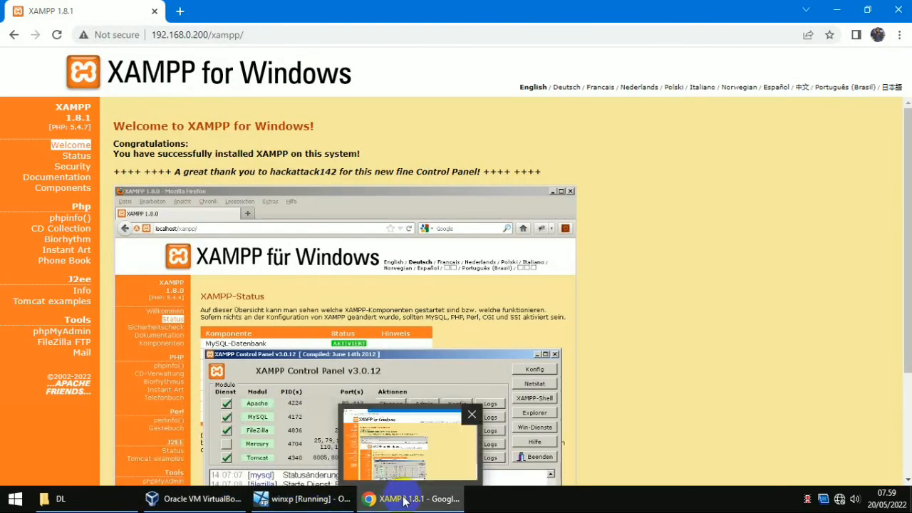
mouse_move(213, 506)
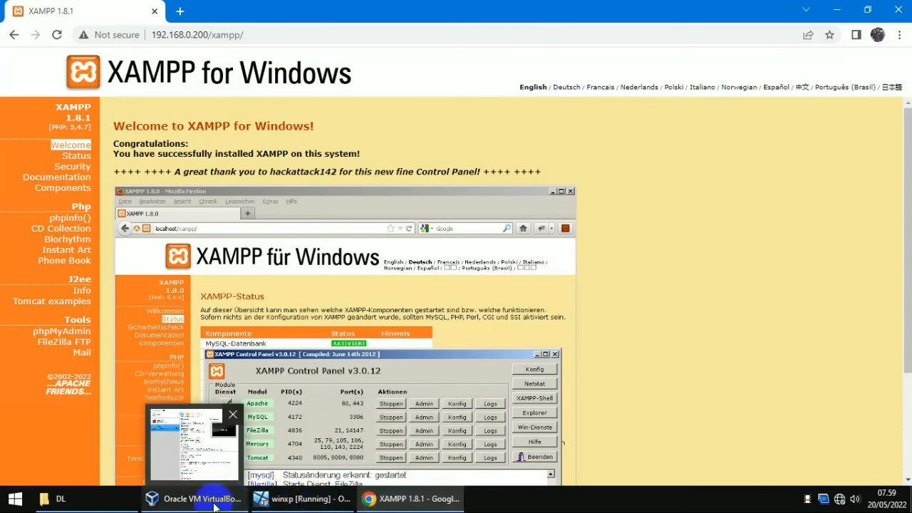
left_click(303, 499)
Step: Browse from My Computer into C:\xampp\htdocs in the XP guest
right_click(258, 85)
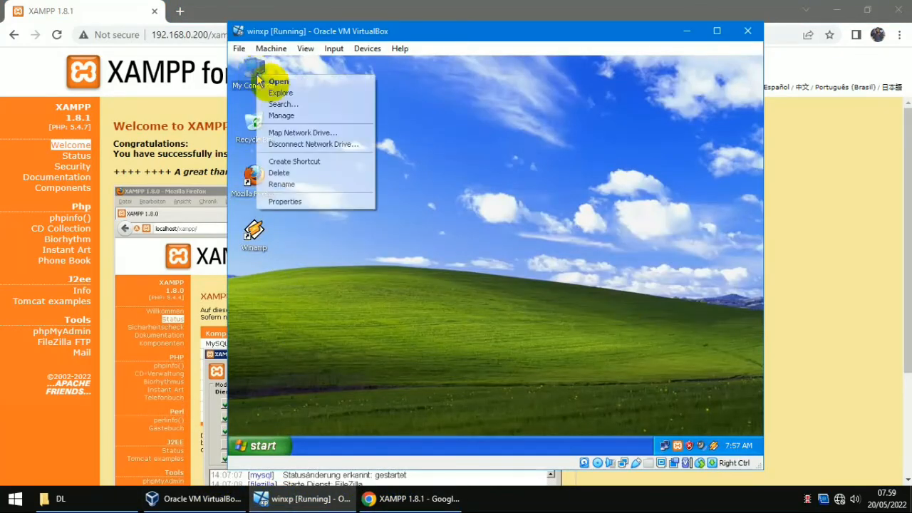
left_click(271, 76)
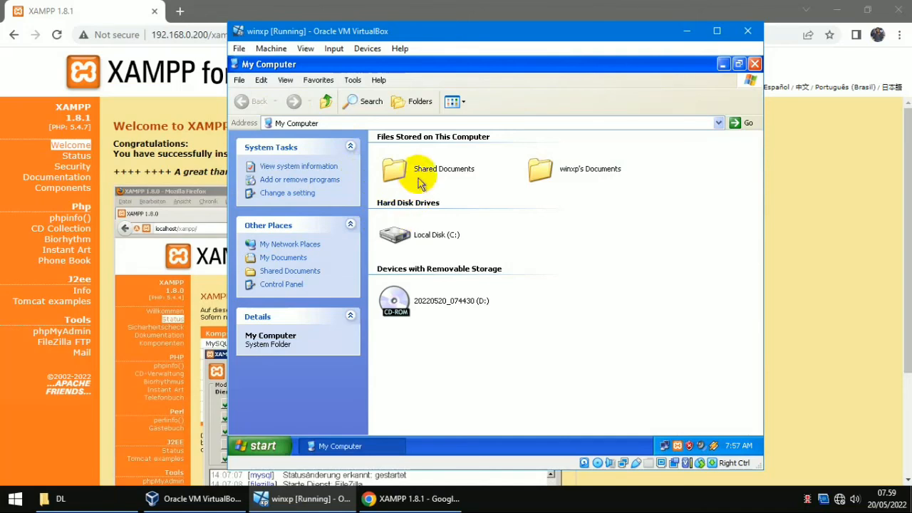
left_click(406, 244)
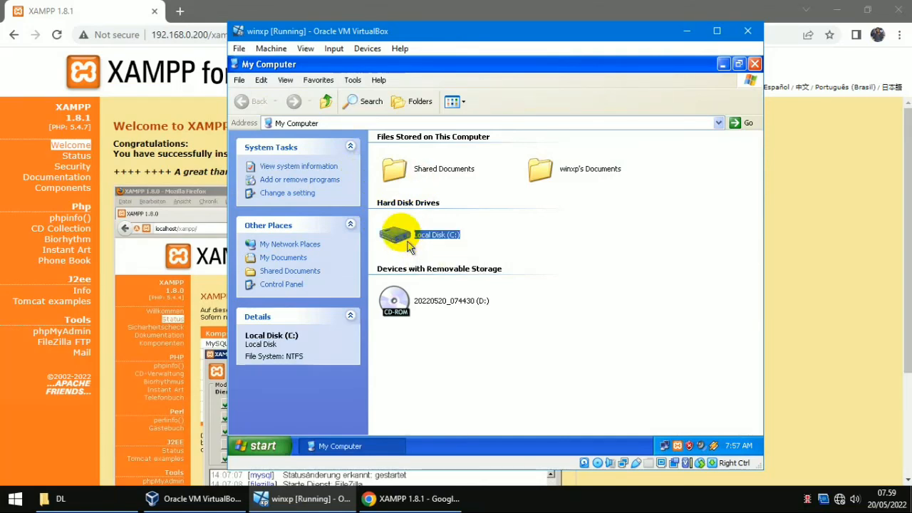
double_click(409, 244)
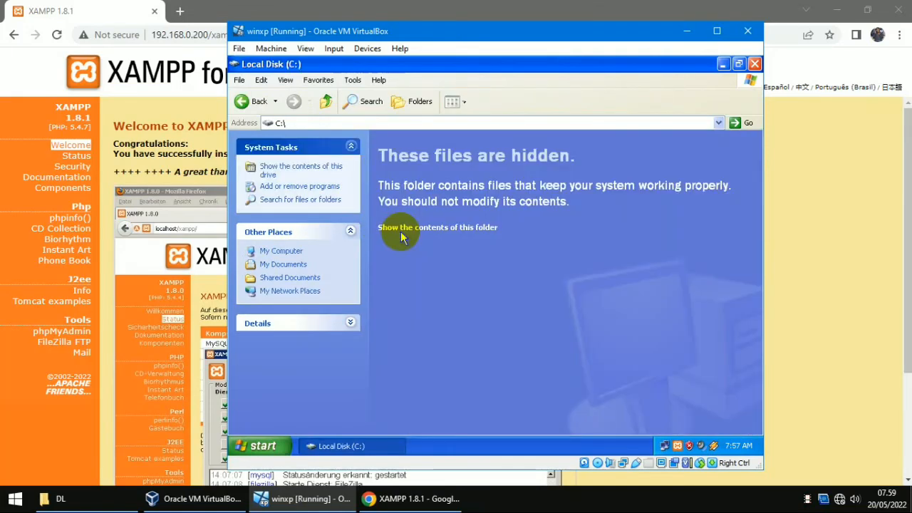
left_click(294, 171)
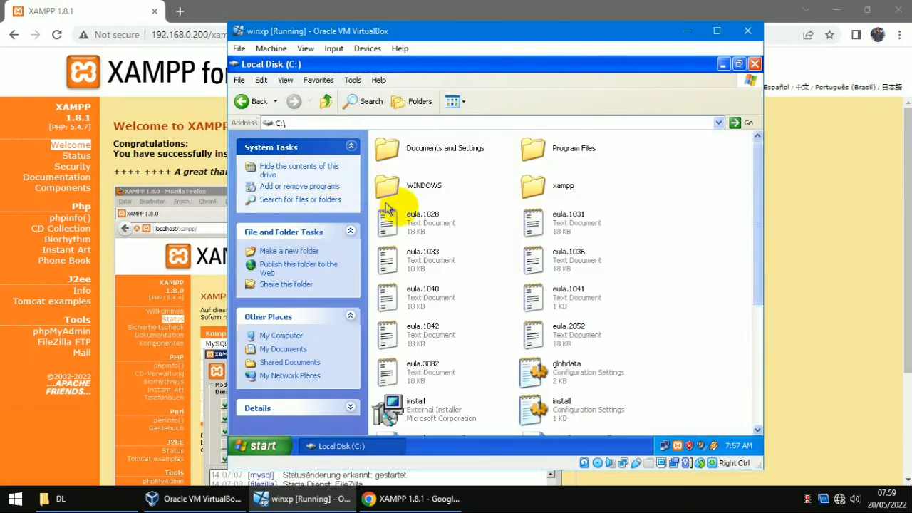
left_click(531, 191)
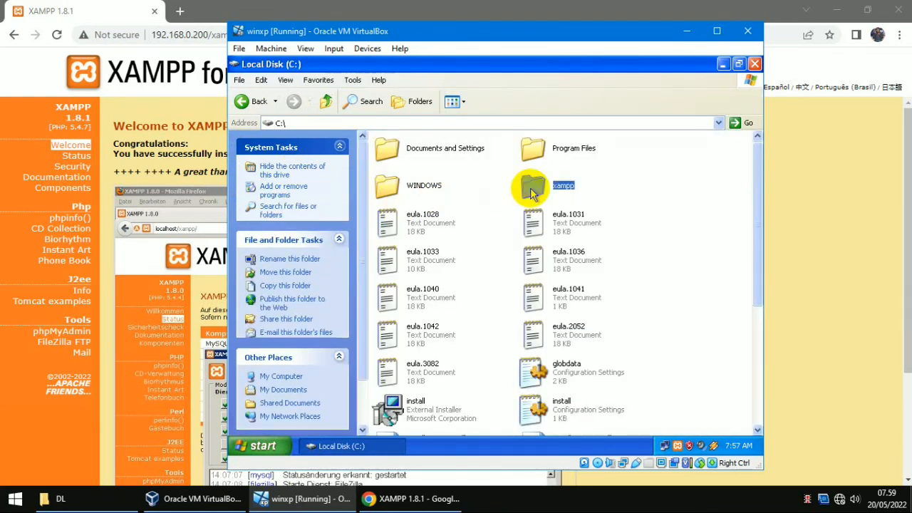
double_click(531, 191)
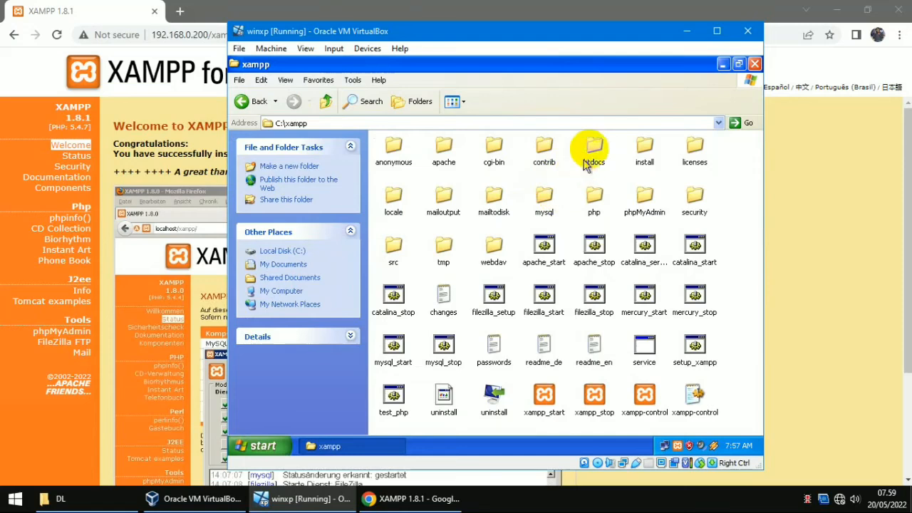
left_click(588, 151)
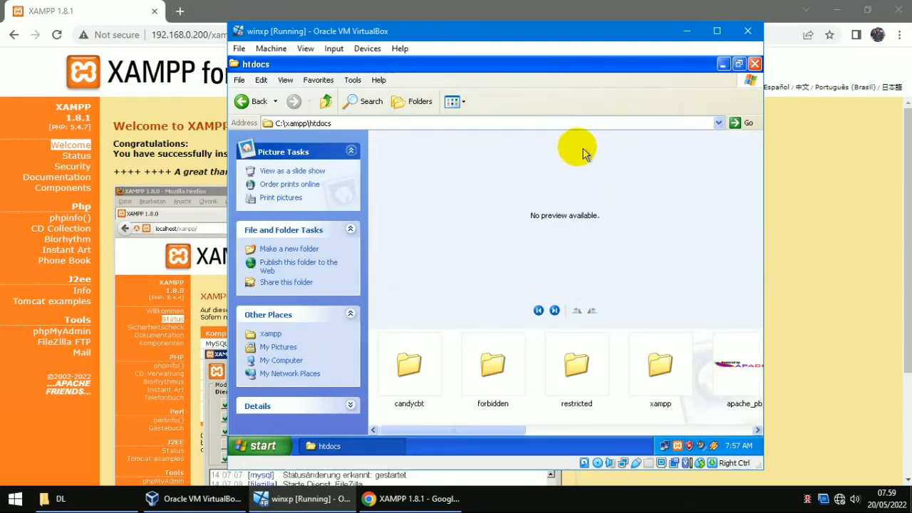
Step: Show folders in Details view, confirm the candycbt folder, close the window, and return to Chrome
left_click(410, 108)
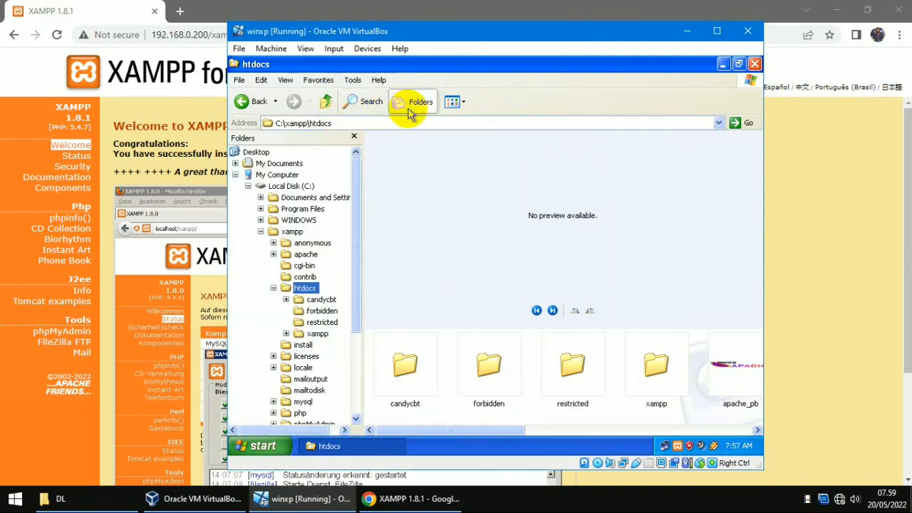
left_click(460, 107)
left_click(474, 179)
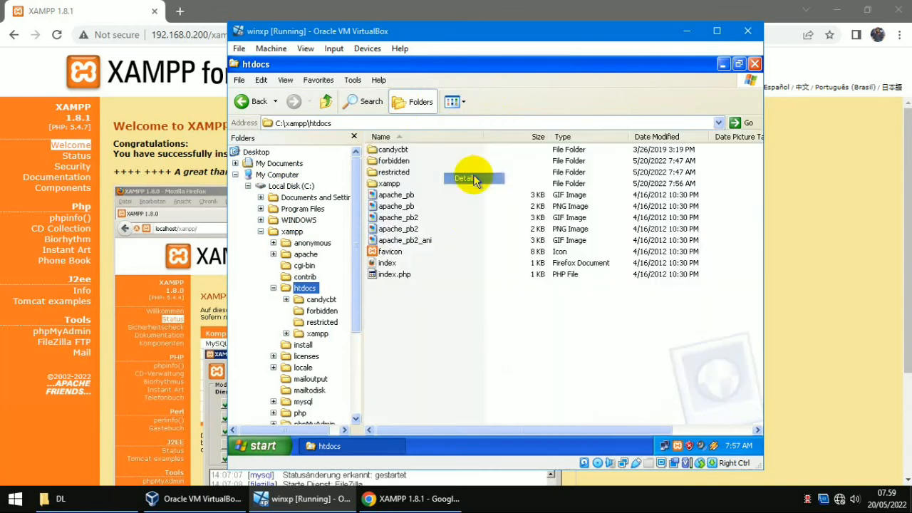
left_click(389, 184)
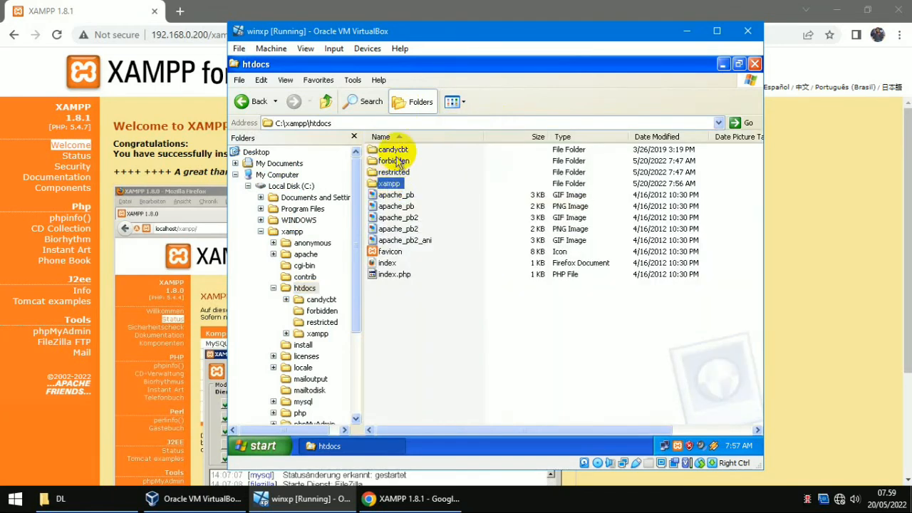
left_click(400, 151)
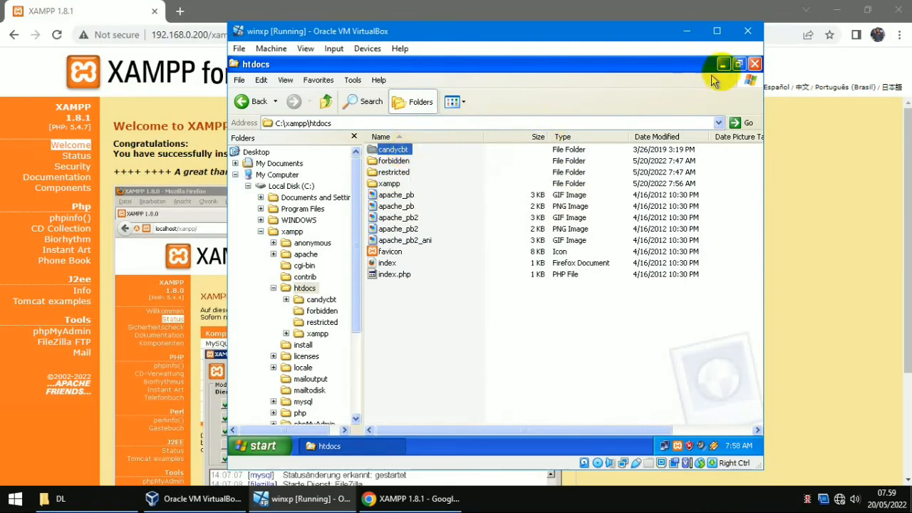
left_click(754, 64)
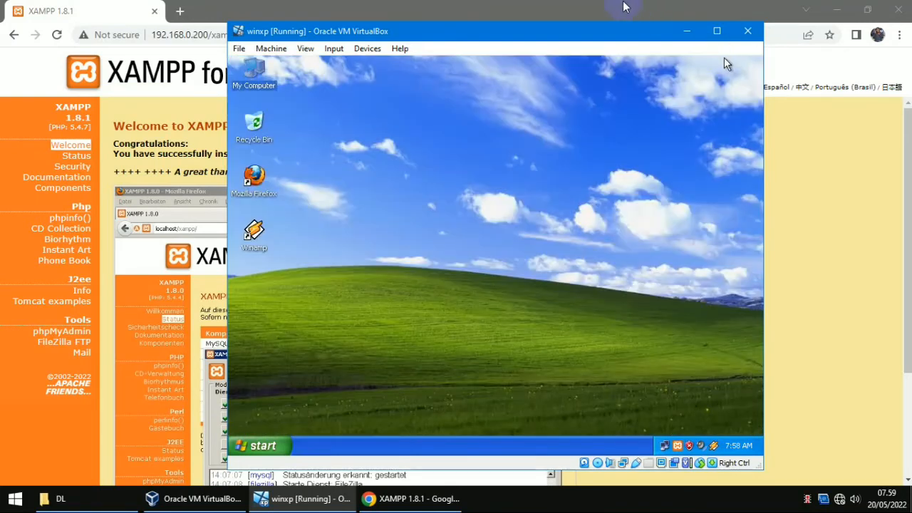
left_click(623, 7)
left_click(511, 37)
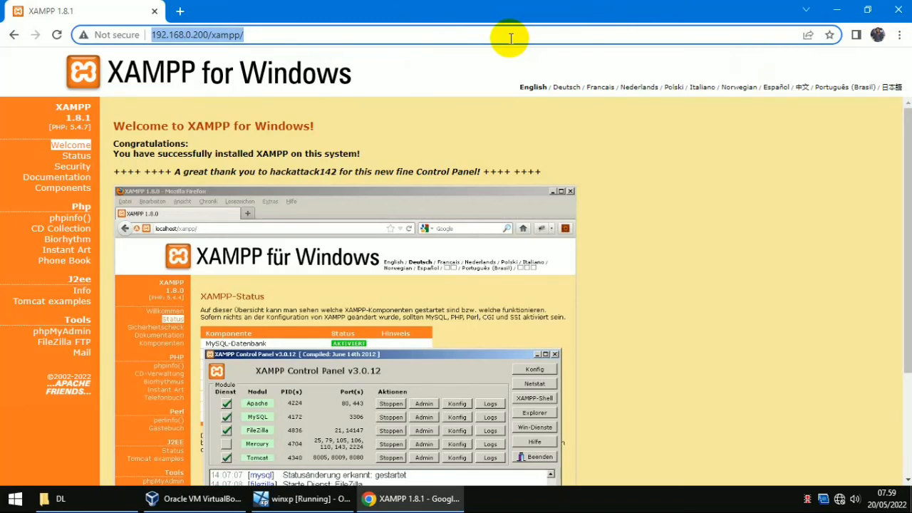
Step: Open 192.168.0.200/candycbt in host Chrome
left_click(511, 37)
key("BackSpace")
key("BackSpace")
key("BackSpace")
key("BackSpace")
key("BackSpace")
key("BackSpace")
type("cam")
key("BackSpace")
key("BackSpace")
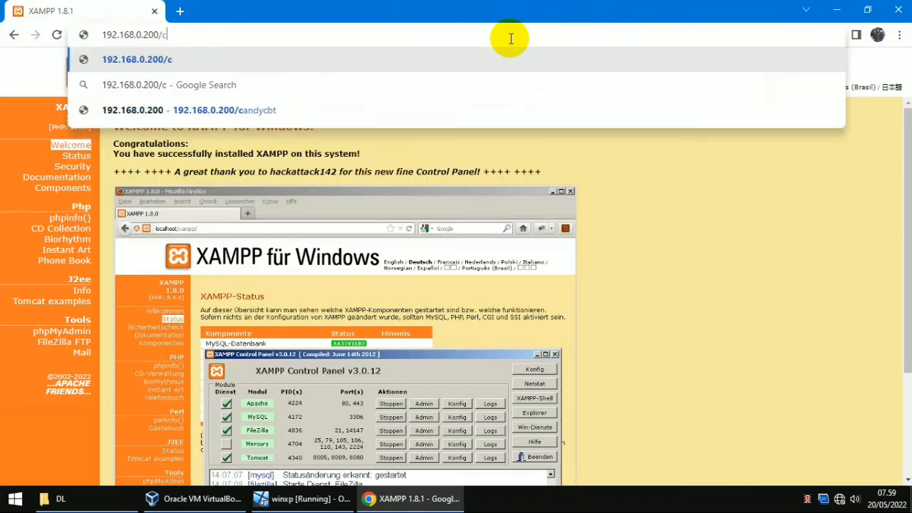
type("andyc")
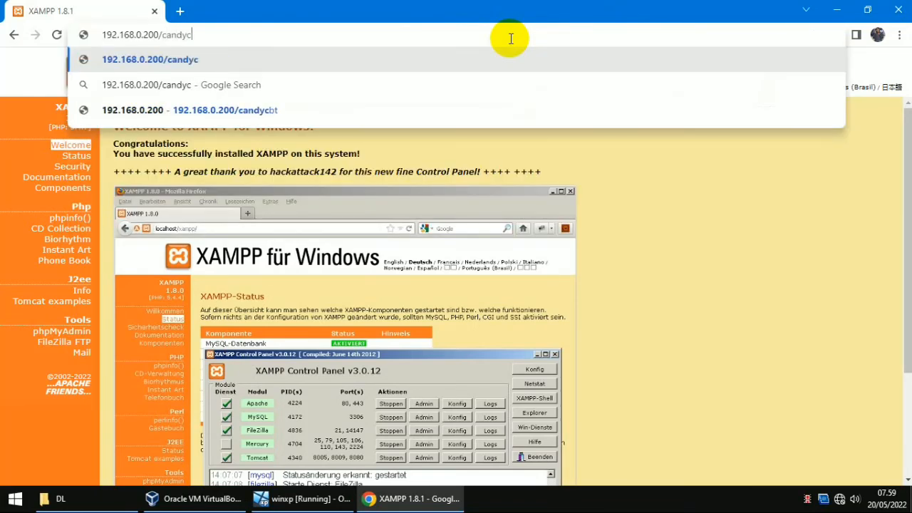
type("bt/")
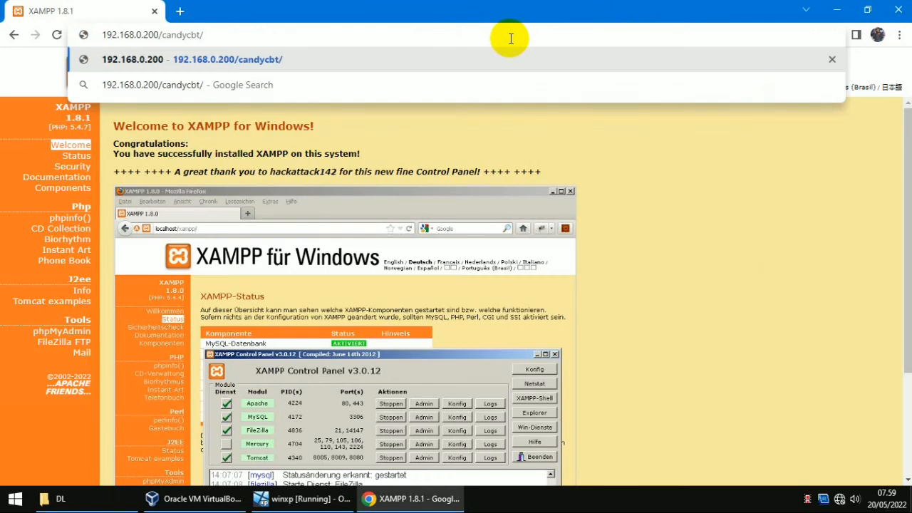
key("Return")
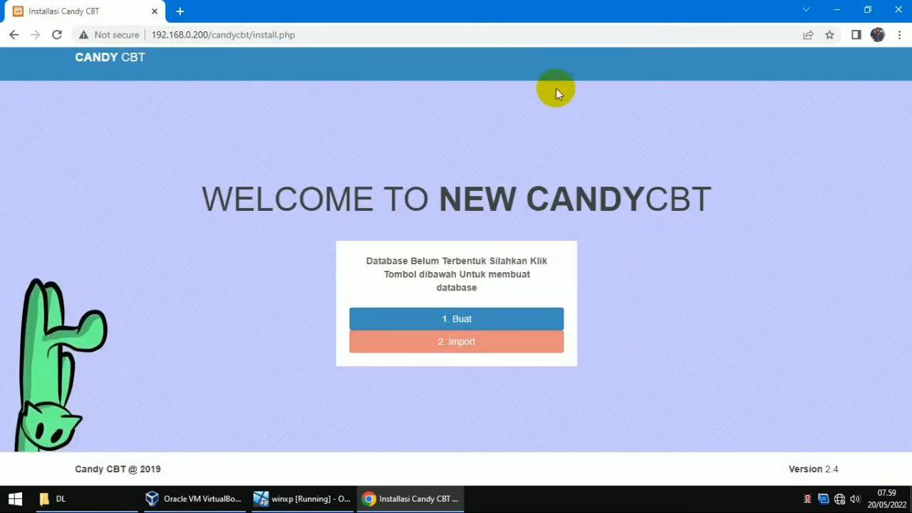
Step: Run the installer's '1. Buat' database-creation step, then switch to the winxp VM
left_click(471, 320)
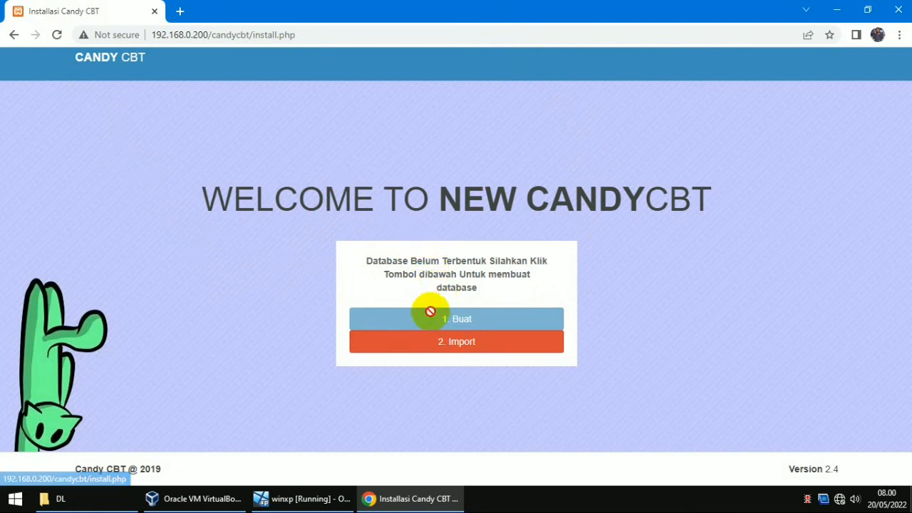
left_click(397, 319)
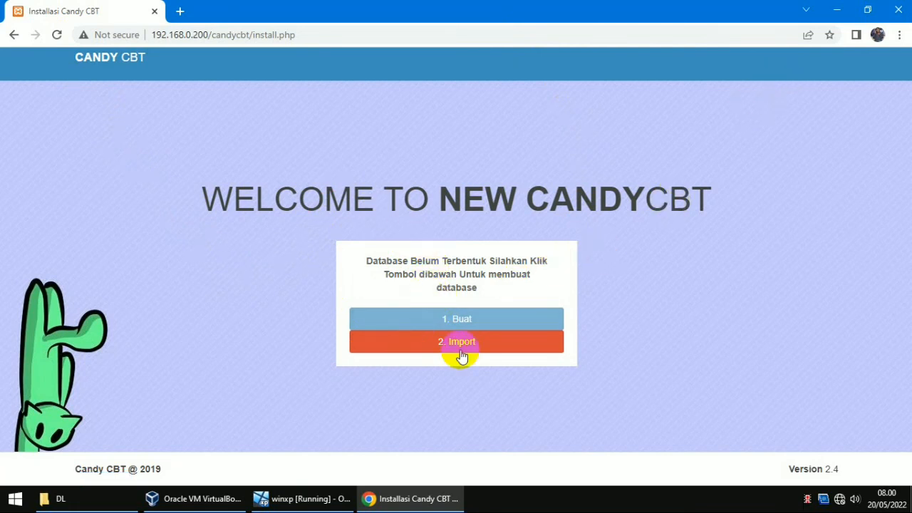
left_click(305, 499)
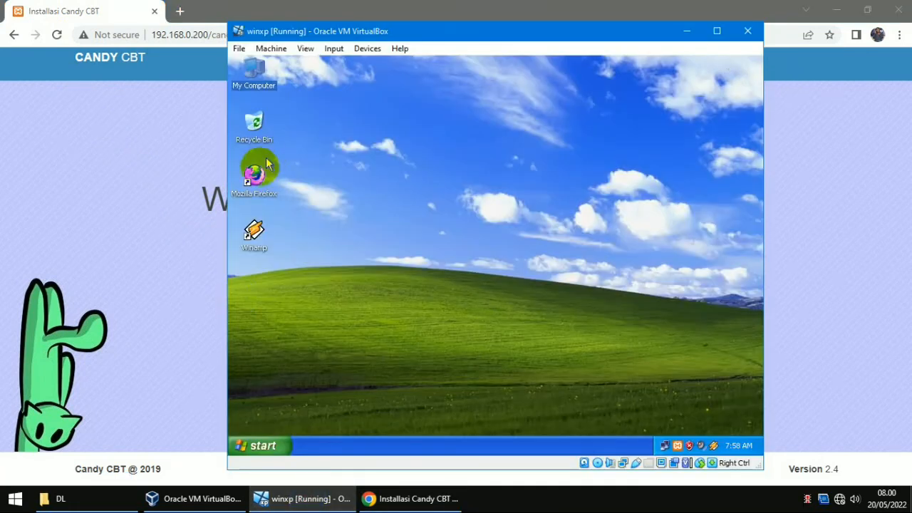
Step: Open localhost/candycbt in Firefox inside the XP guest
left_click(837, 10)
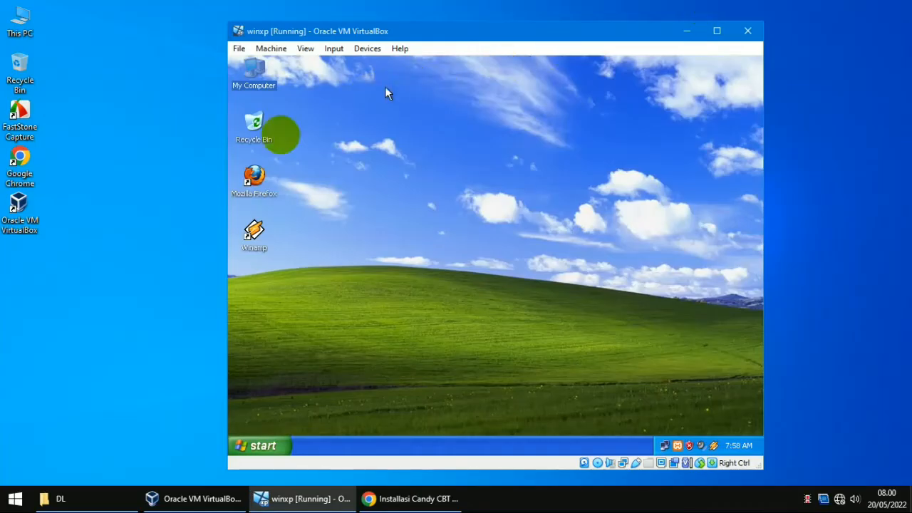
double_click(253, 178)
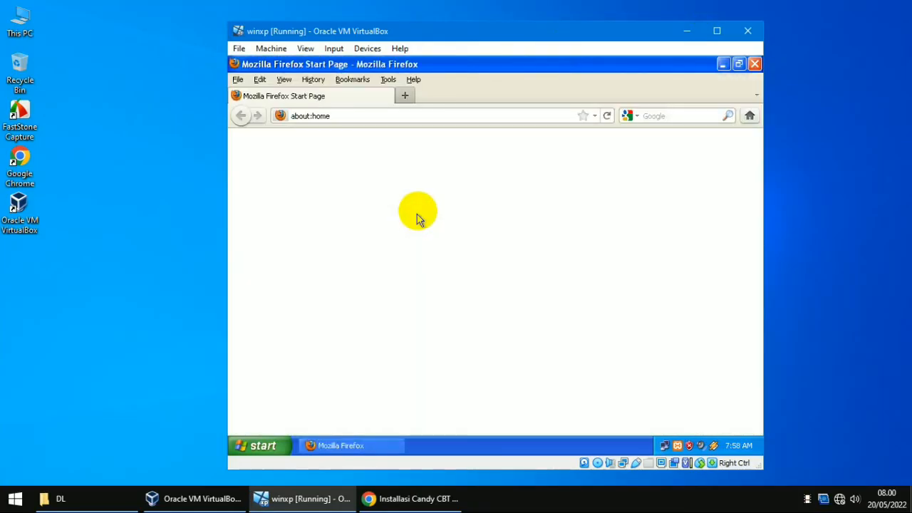
left_click(415, 115)
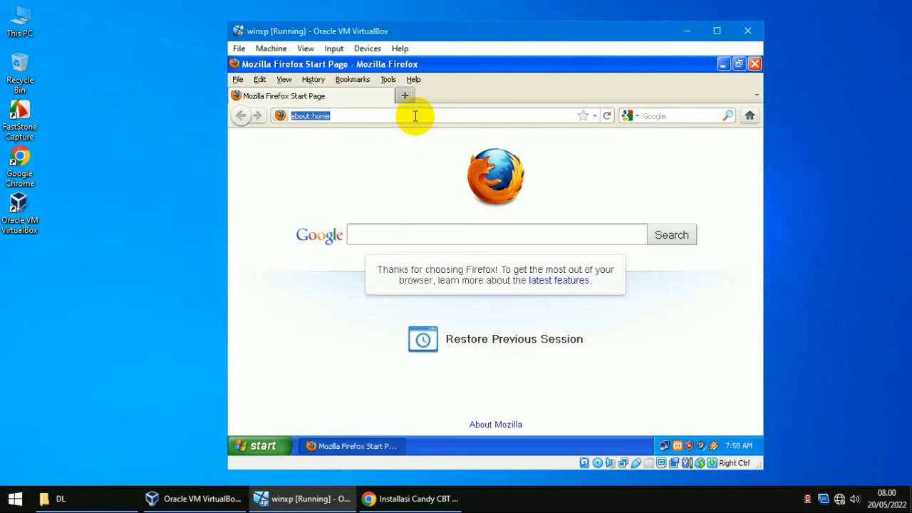
type("loc")
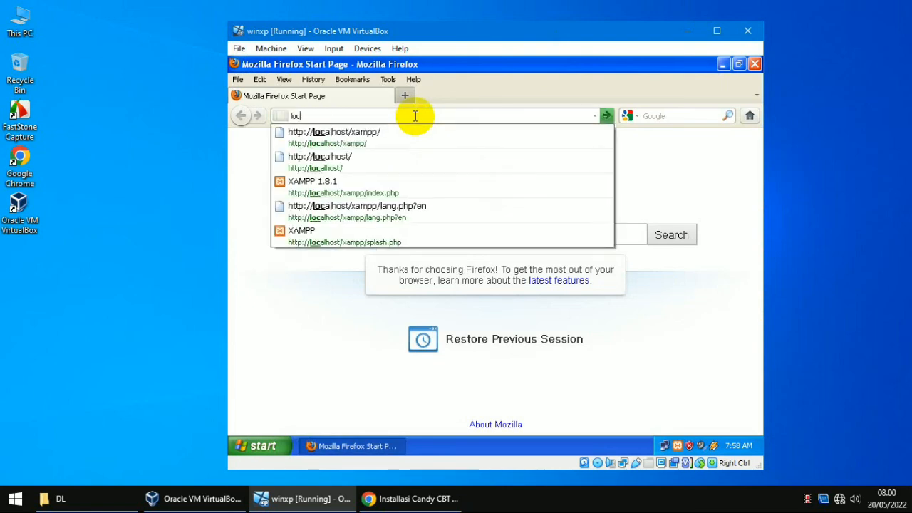
type("alhost/can")
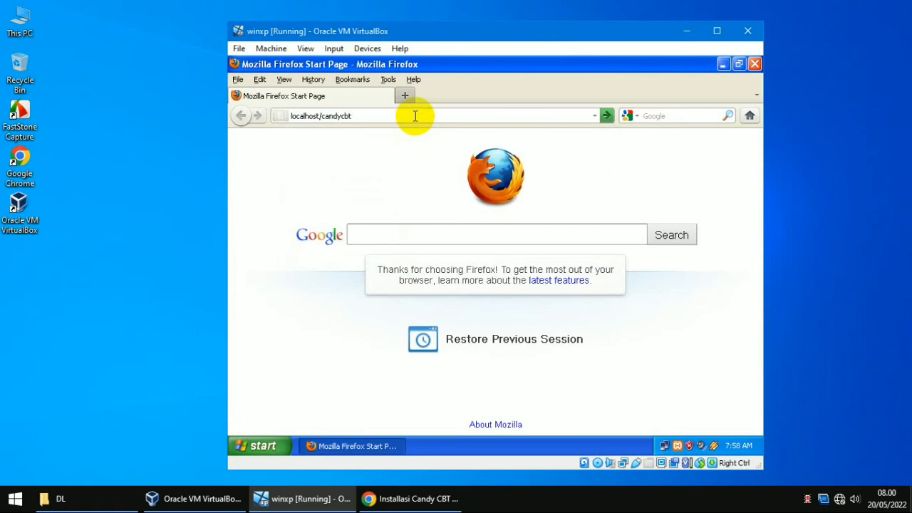
type("dycbt")
key("Return")
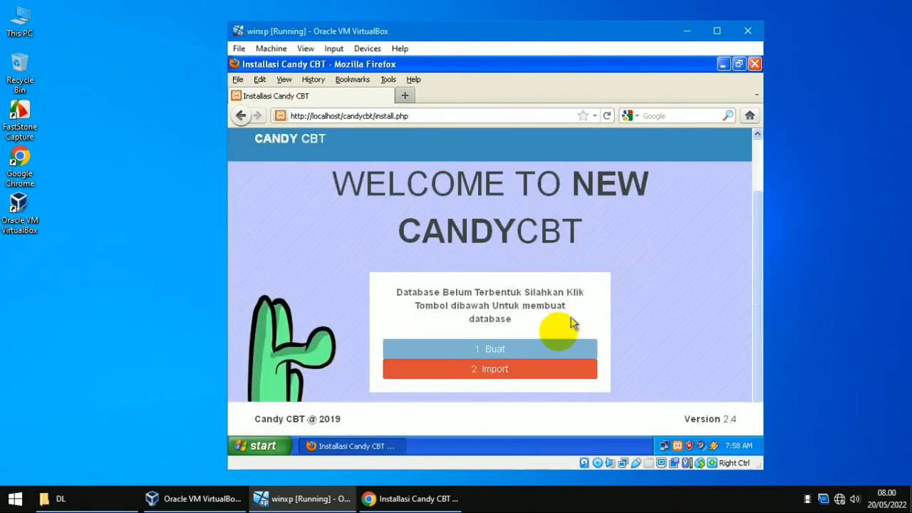
Step: Create and import the Candy CBT database, then close Firefox
left_click(507, 352)
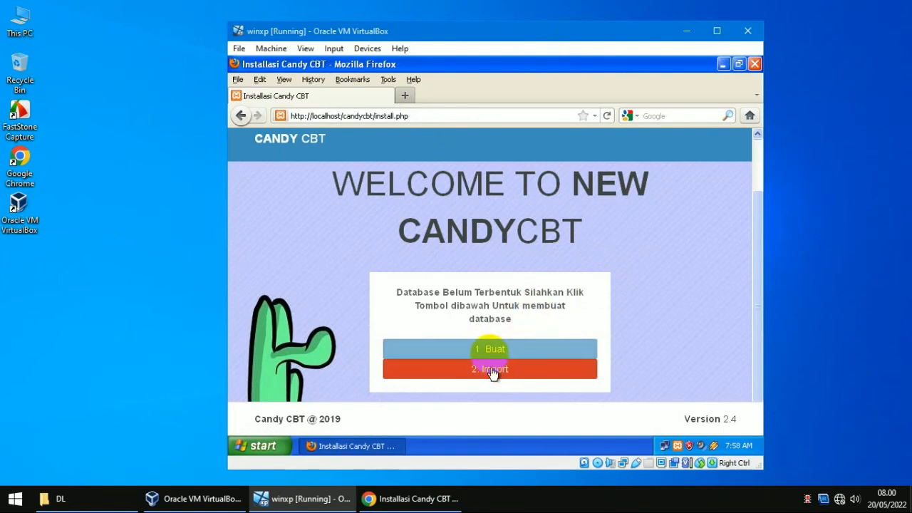
left_click(509, 371)
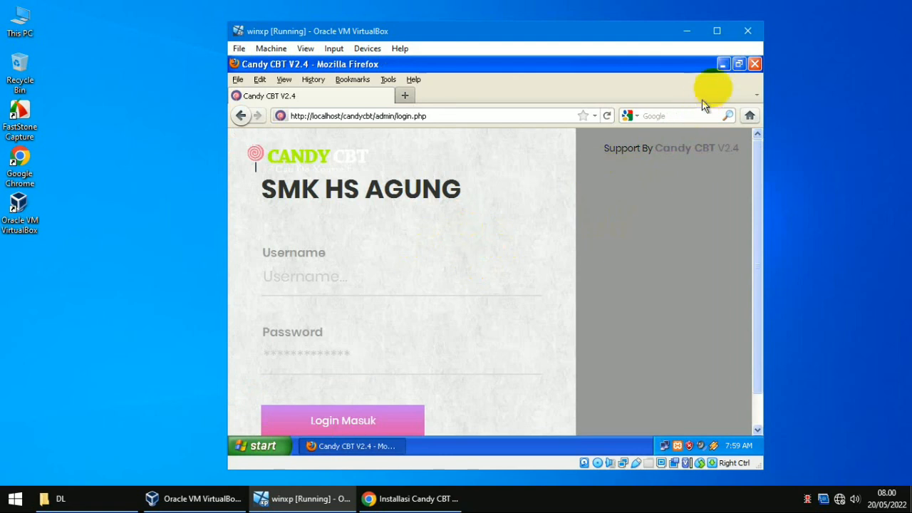
left_click(755, 64)
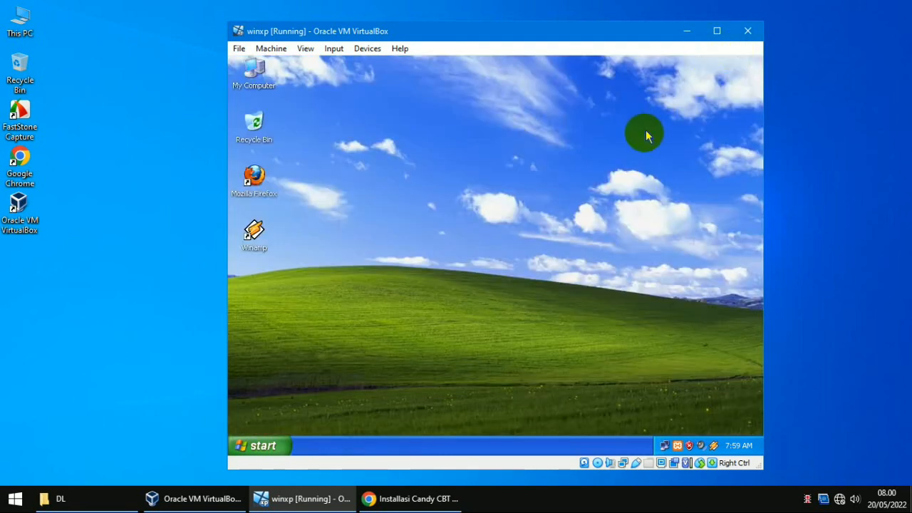
Step: Remove install.php from Chrome's address to load 192.168.0.200/candycbt/login.php
left_click(324, 499)
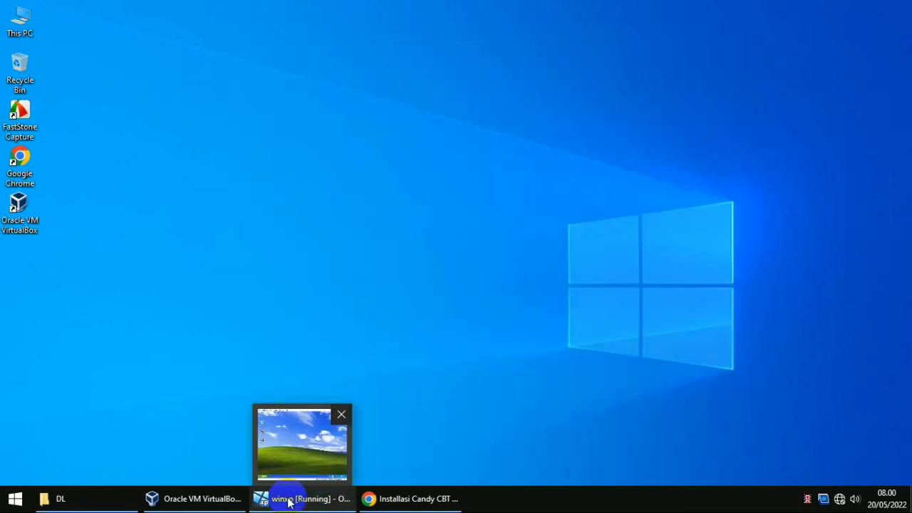
left_click(403, 499)
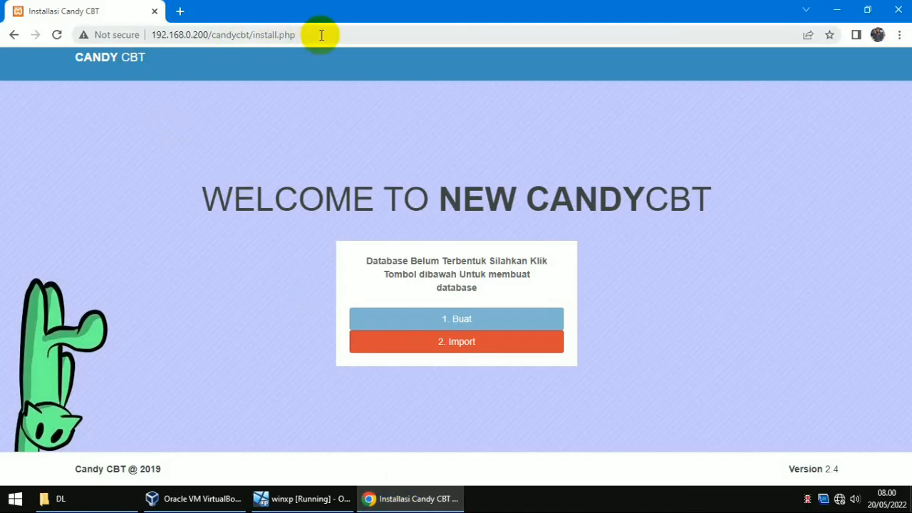
left_click_drag(321, 35, 251, 35)
key("BackSpace")
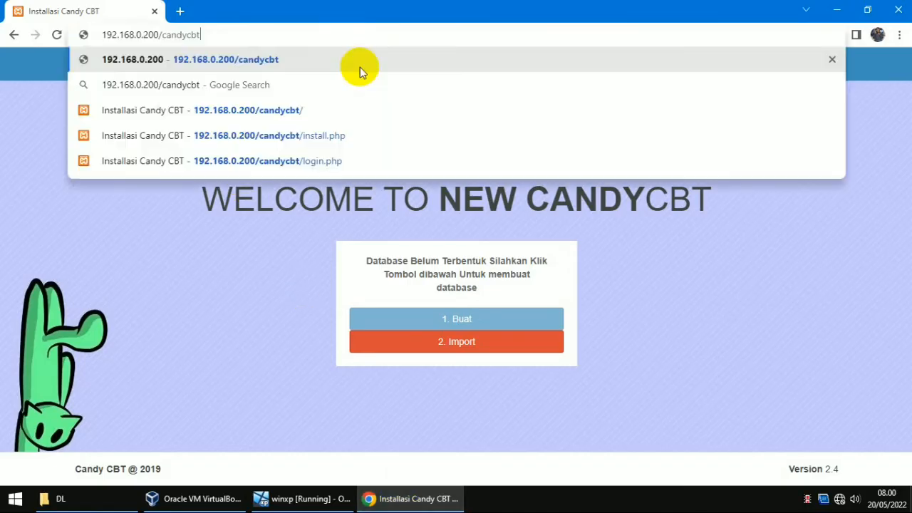
key("Return")
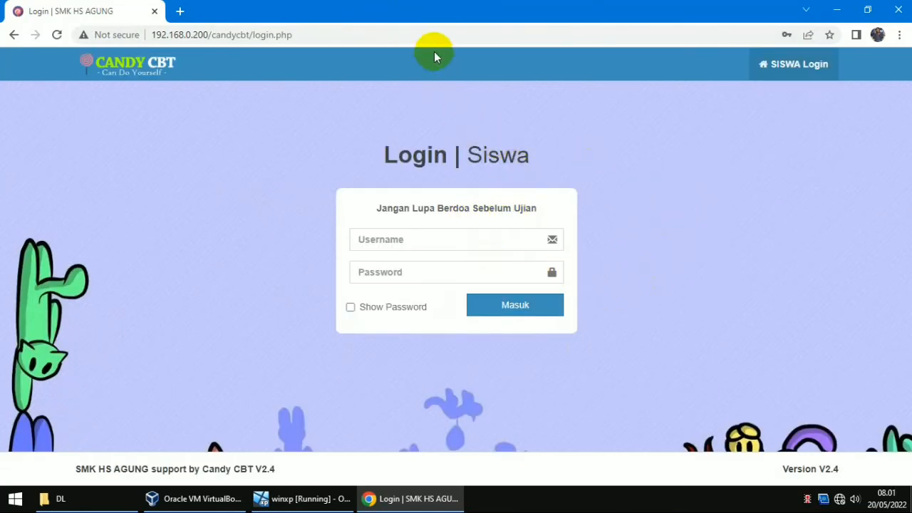
Step: Replace login.php with admin in the address to open the Candy CBT V2.4 admin login
left_click(387, 35)
left_click(391, 34)
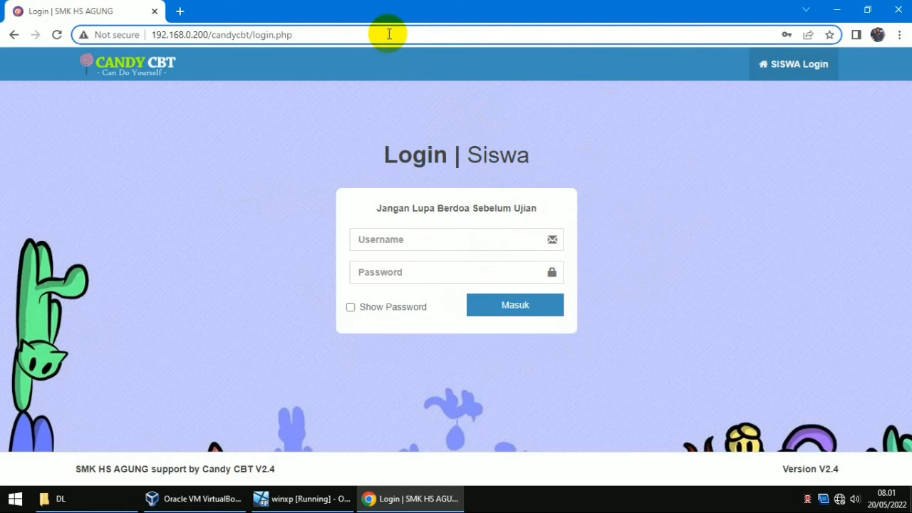
left_click(389, 34)
key("BackSpace")
key("BackSpace")
key("BackSpace")
key("BackSpace")
key("BackSpace")
key("BackSpace")
key("BackSpace")
key("BackSpace")
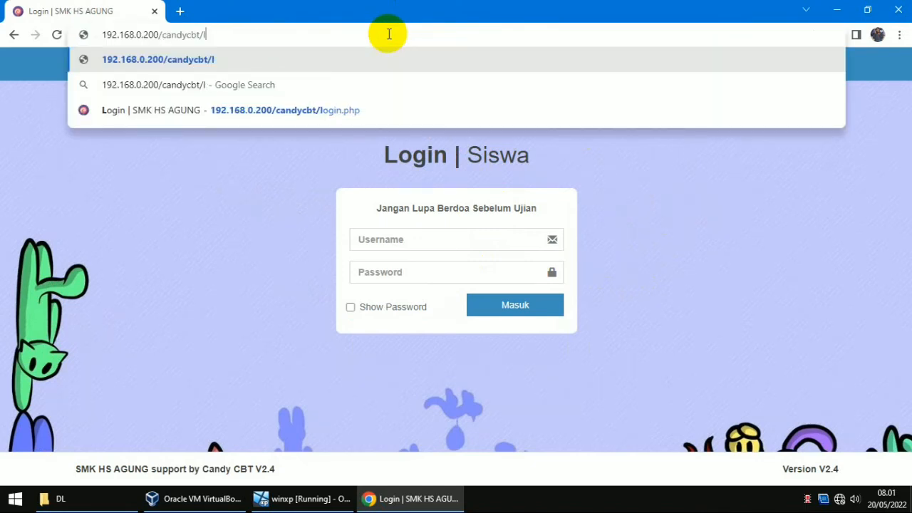
key("BackSpace")
type("admin")
key("Return")
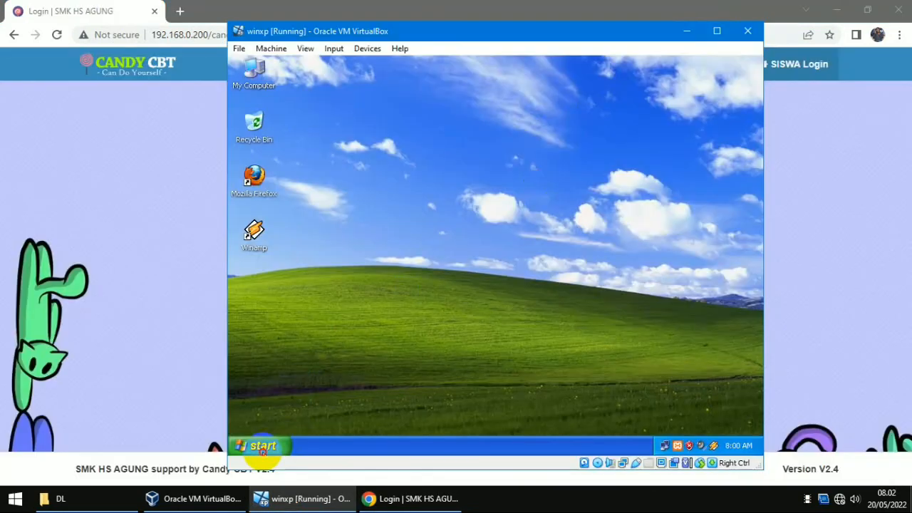
Step: Open User Accounts from the XP Control Panel and choose the administrator account
left_click(261, 446)
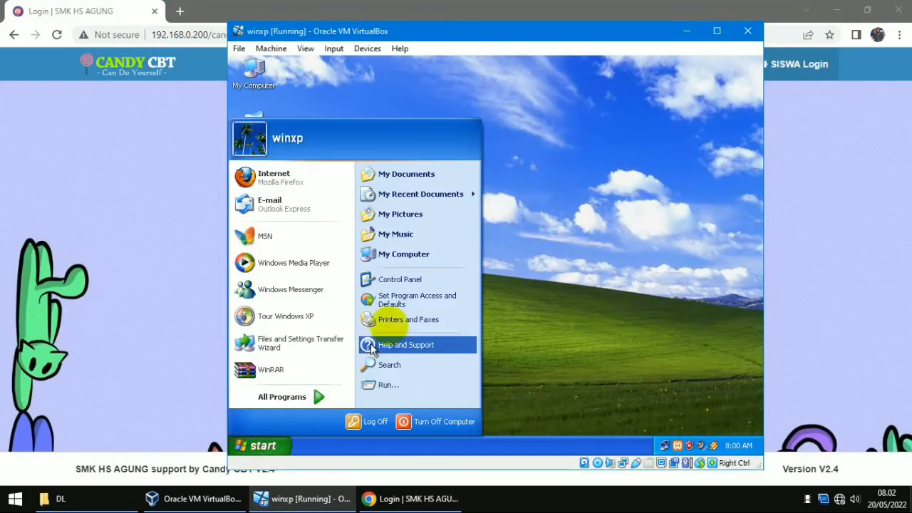
left_click(422, 278)
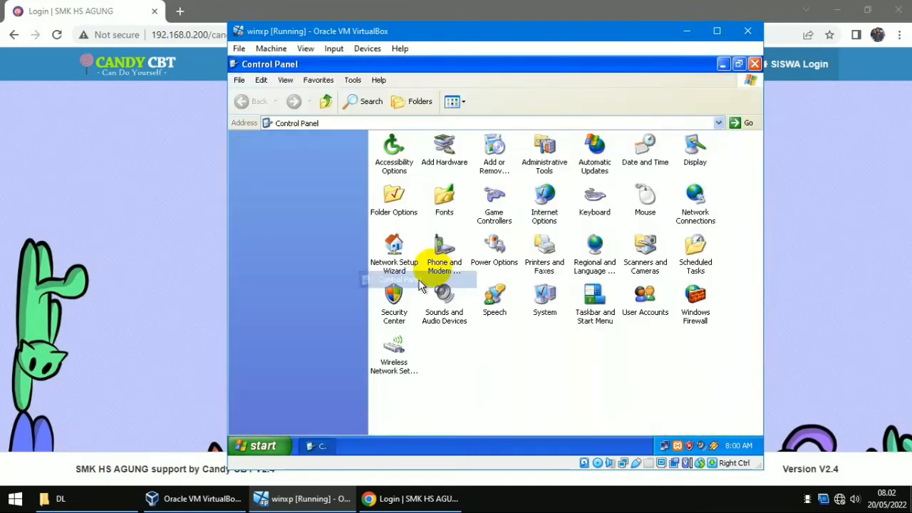
left_click(650, 303)
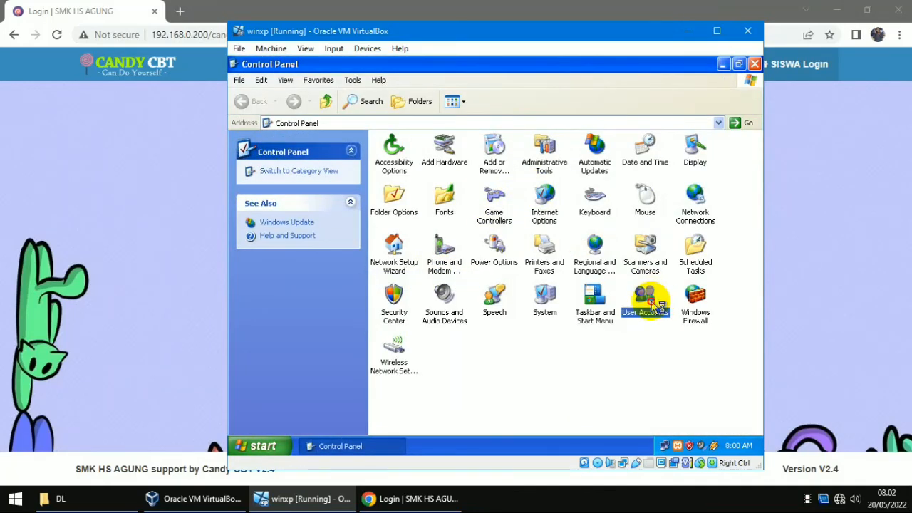
double_click(650, 304)
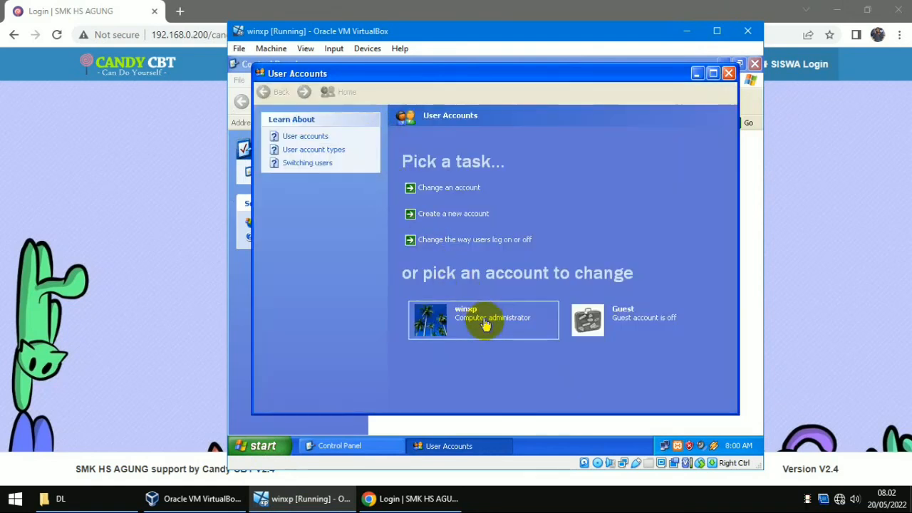
left_click(487, 327)
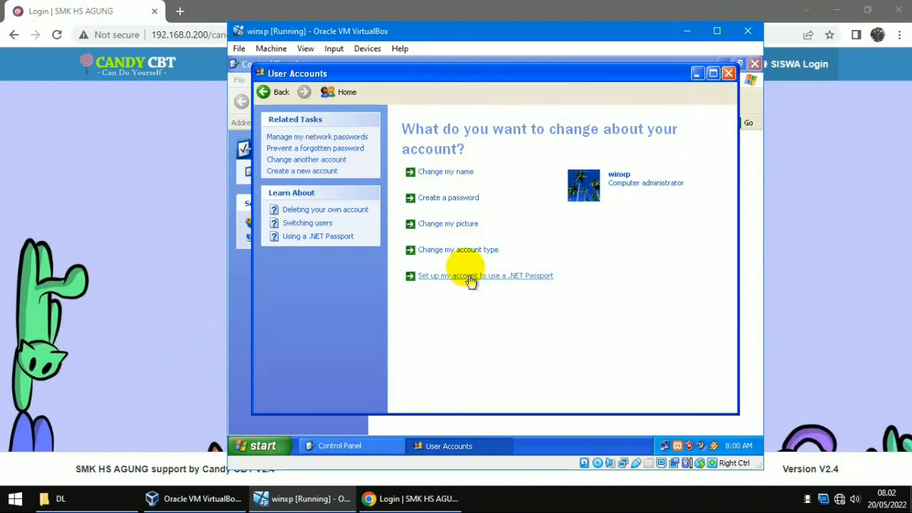
Step: Give the account a password with a hint, make its files private, and close the windows
left_click(461, 198)
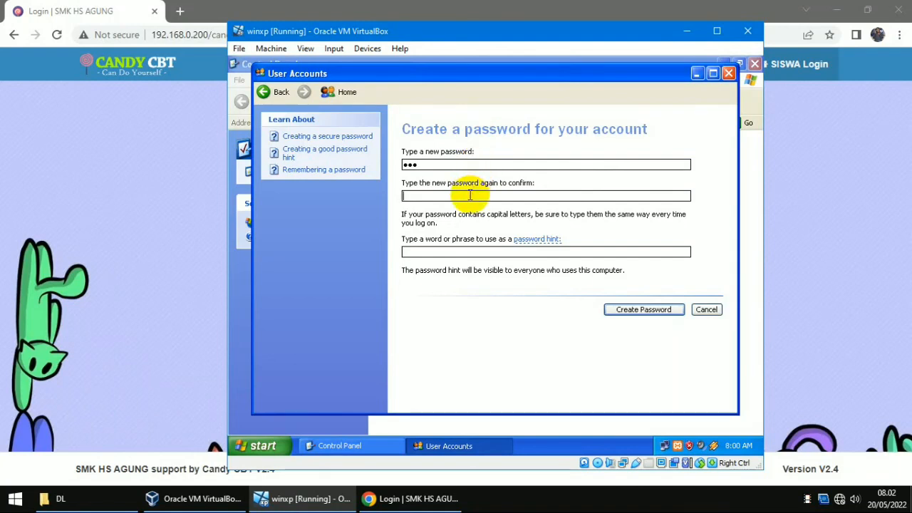
left_click(471, 195)
type("•••")
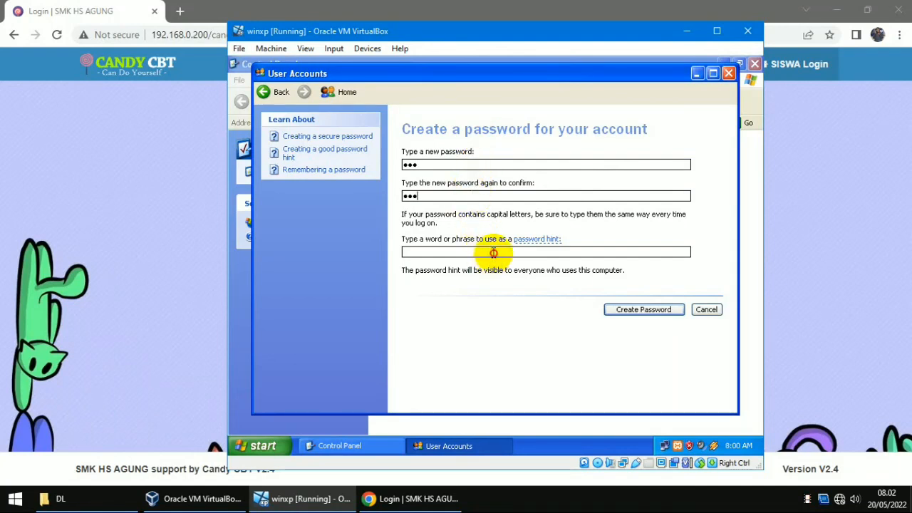
left_click(485, 250)
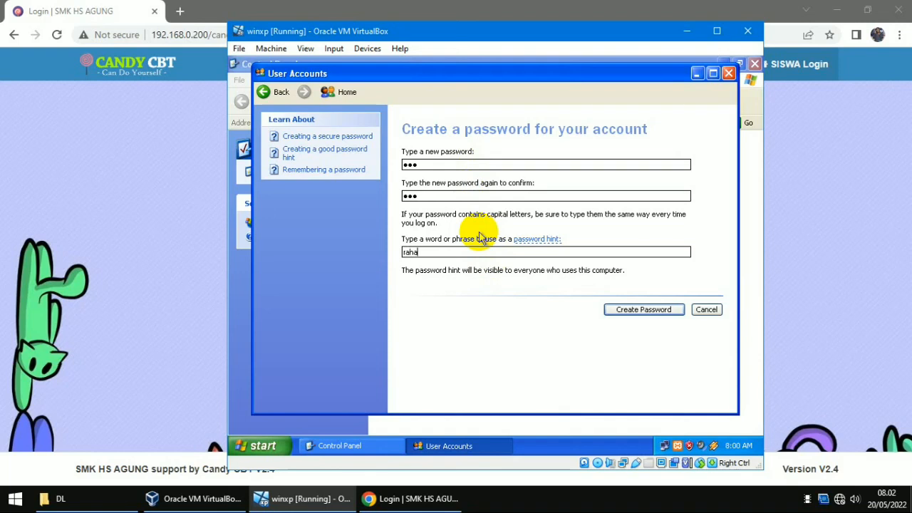
left_click(636, 311)
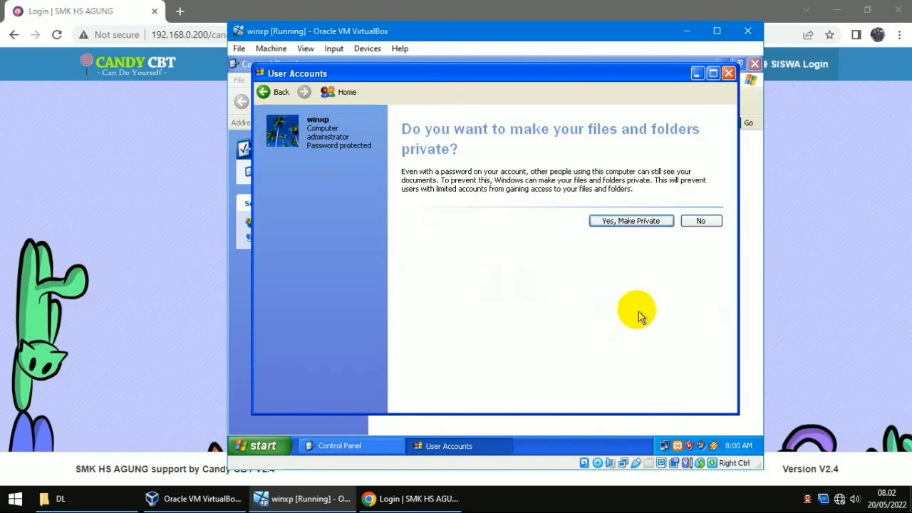
left_click(656, 225)
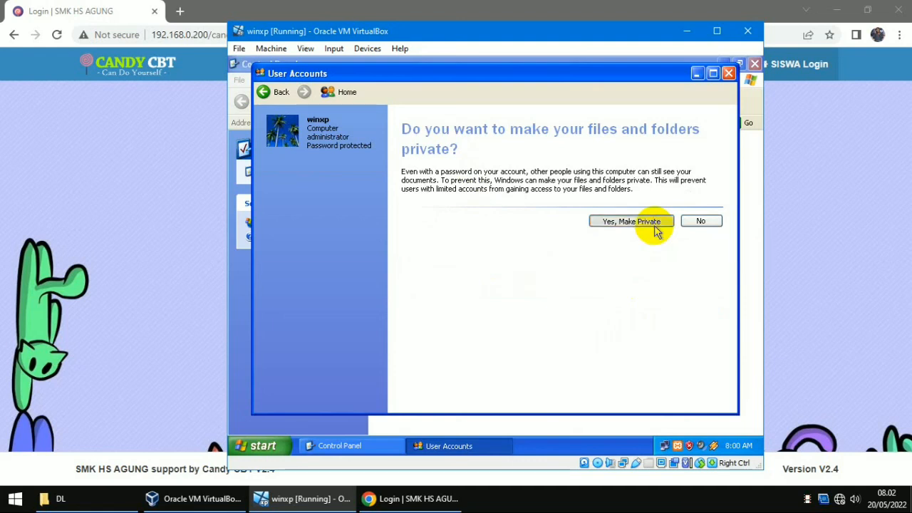
left_click(729, 73)
left_click(754, 66)
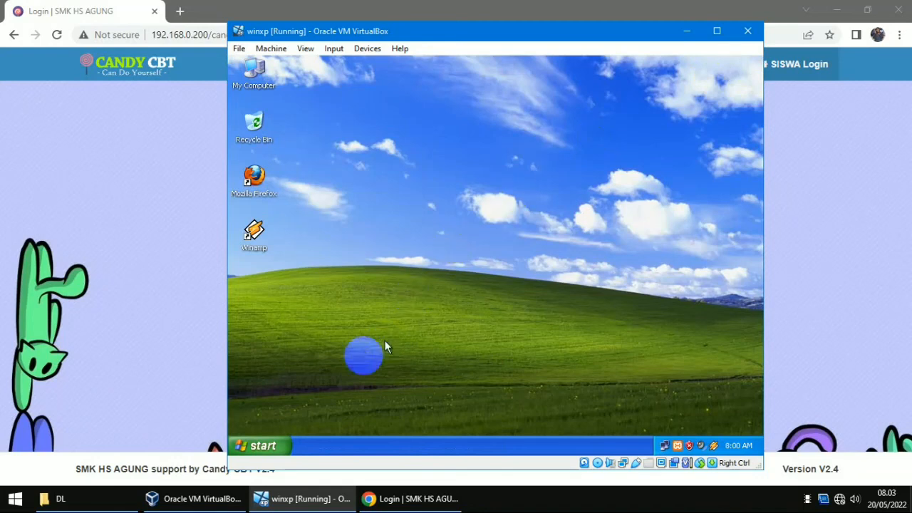
Step: Restart the XP guest, then bring Chrome's Candy CBT student login page to the front
left_click(276, 446)
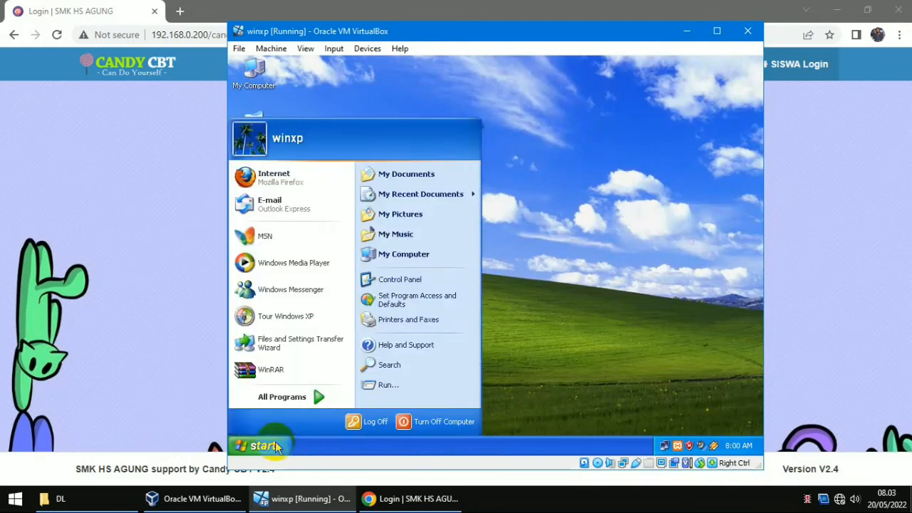
left_click(399, 426)
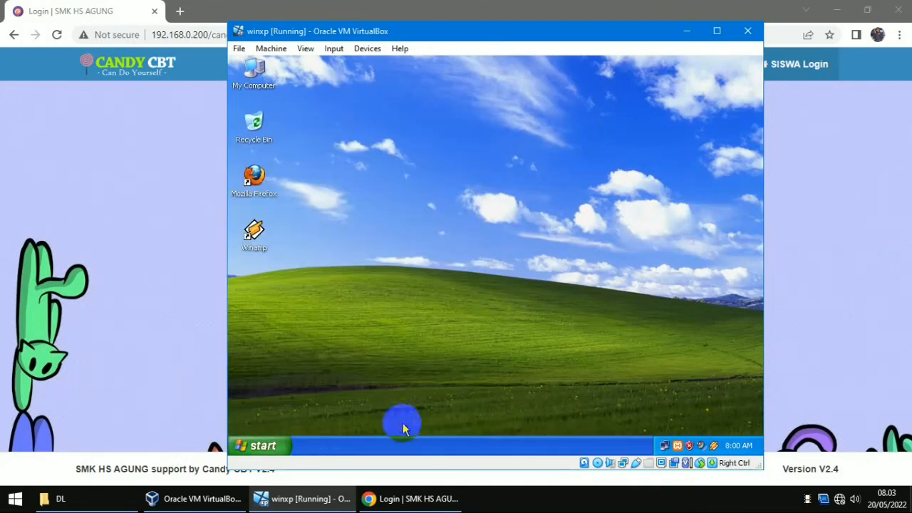
left_click(554, 209)
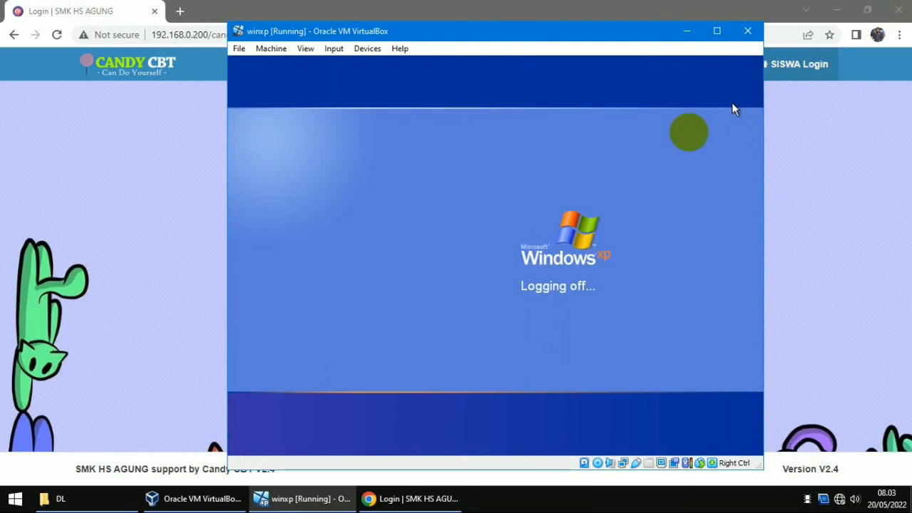
left_click(679, 5)
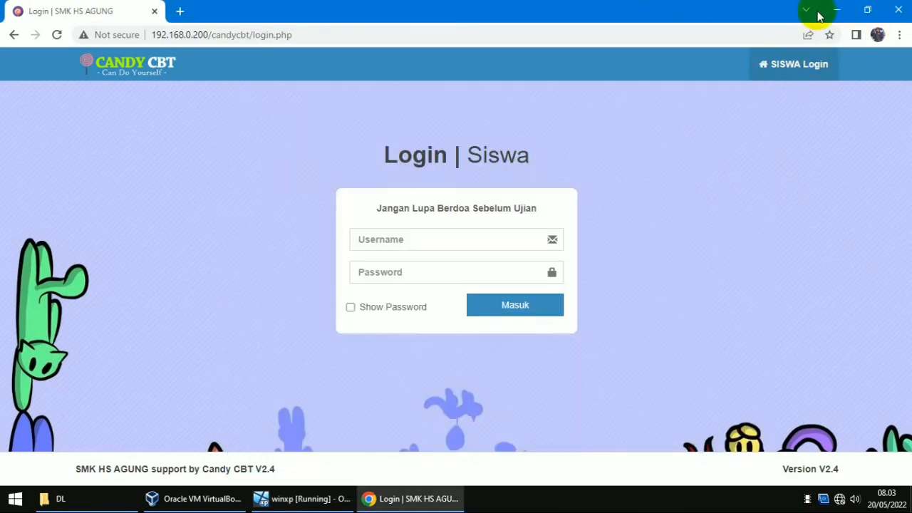
Step: Close Chrome, dismiss the mouse-integration notices, check the winxp password prompt, then launch Chrome
left_click(900, 10)
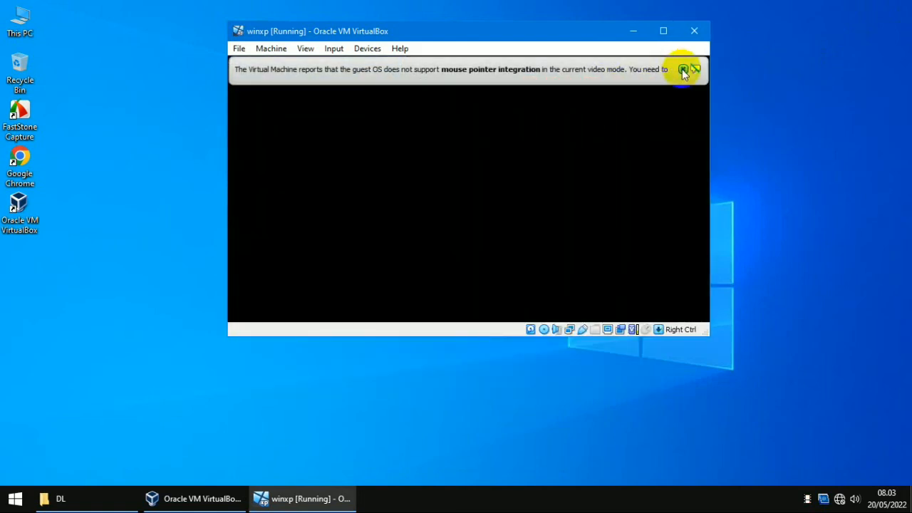
left_click(682, 69)
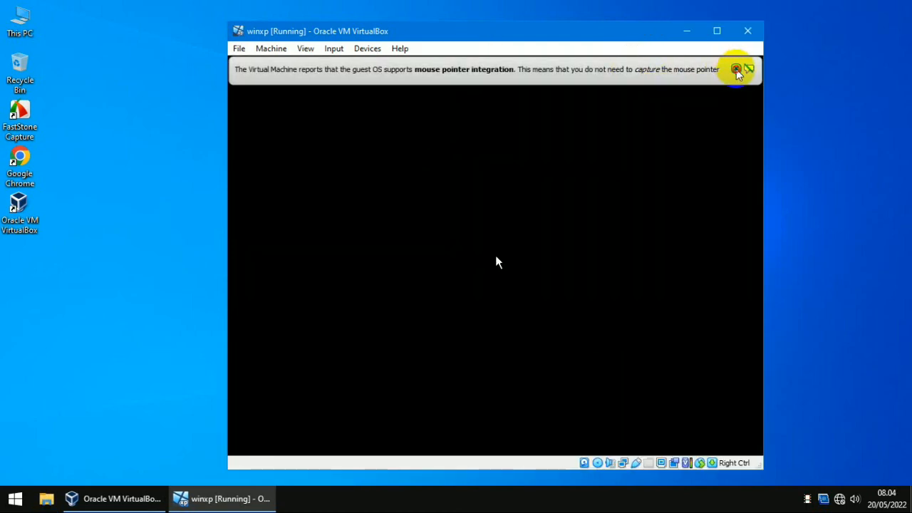
left_click(737, 69)
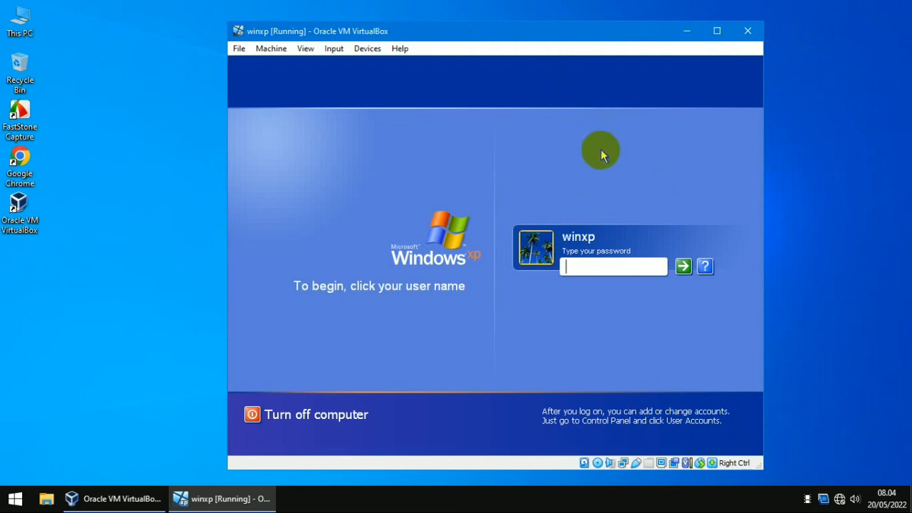
left_click(602, 150)
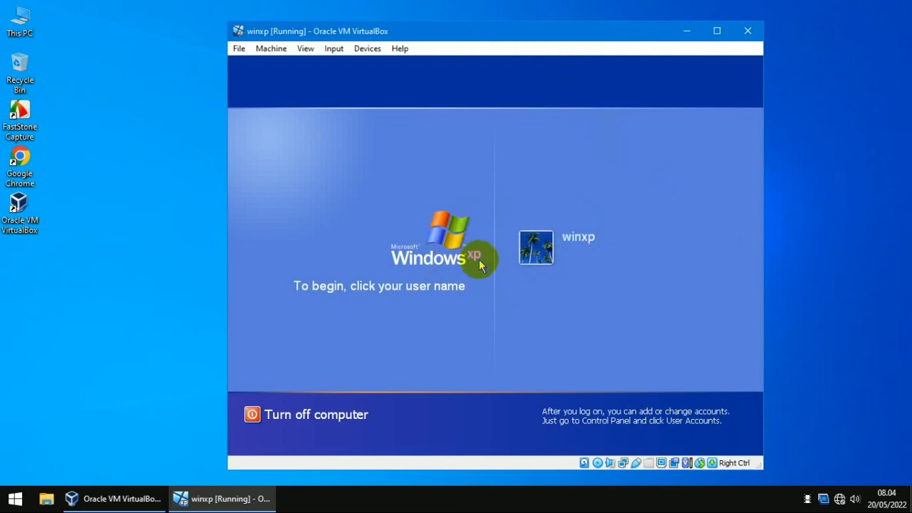
left_click(25, 156)
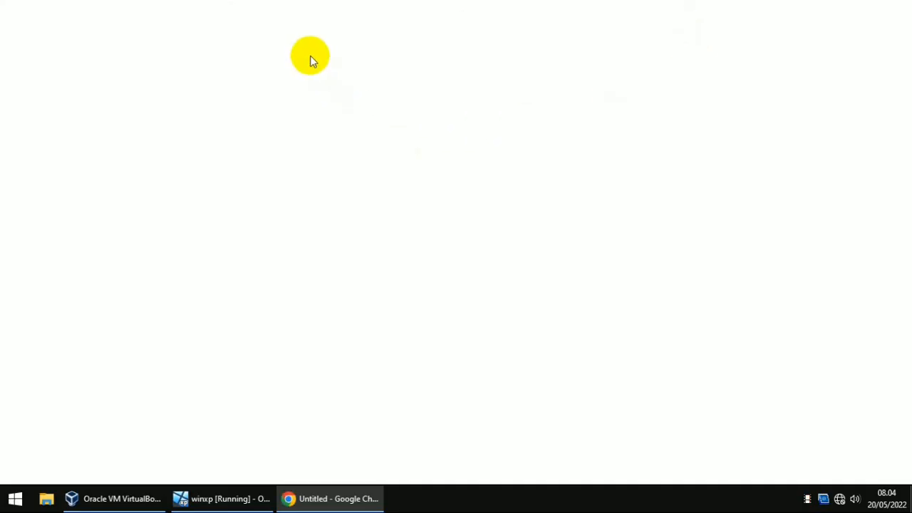
Step: Load 192.168.0.200/candycbt in Chrome to reach the Candy CBT student login page
left_click(195, 37)
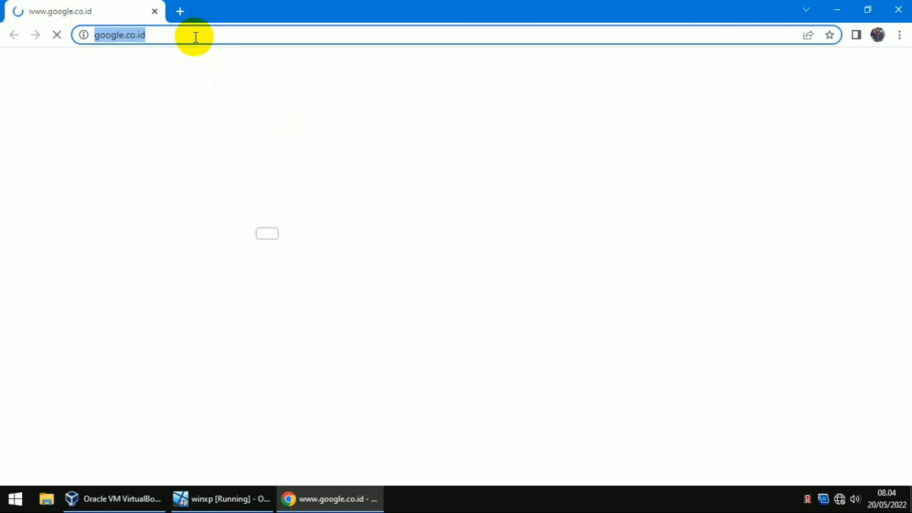
type("192.168.0.200")
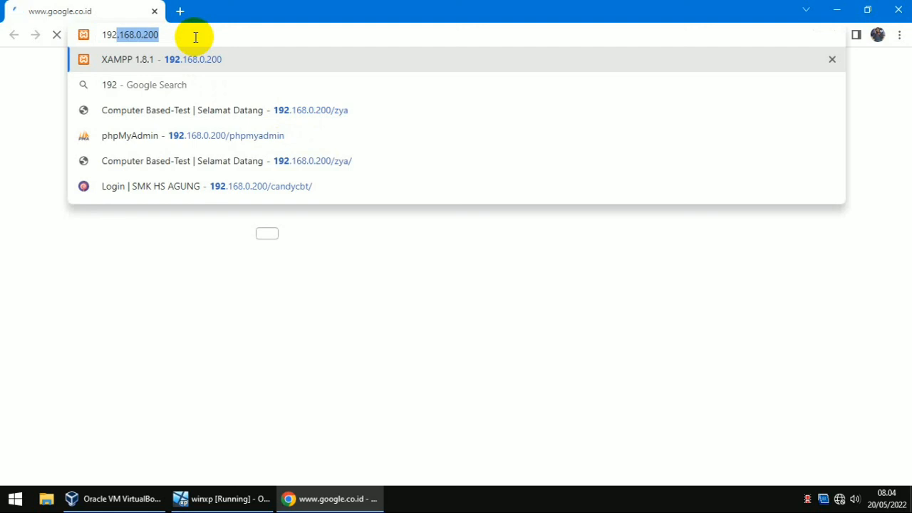
key("Right")
type("/")
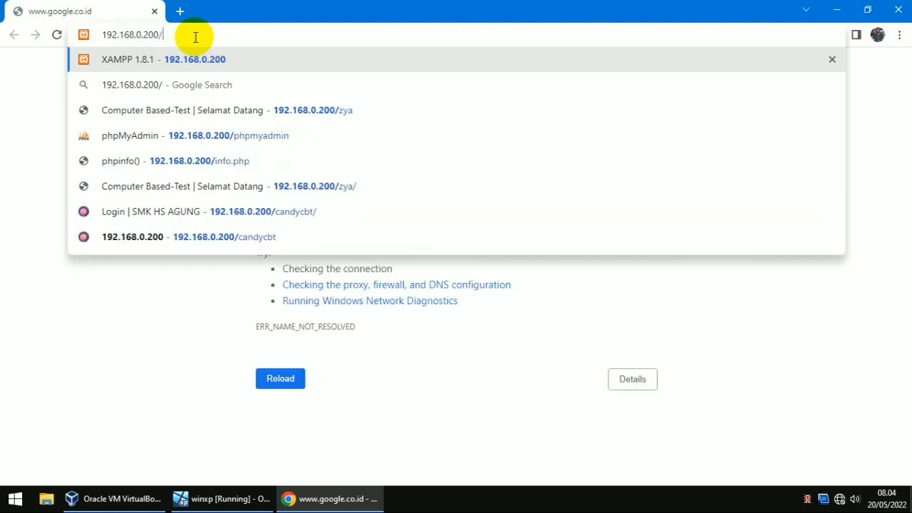
type("candy")
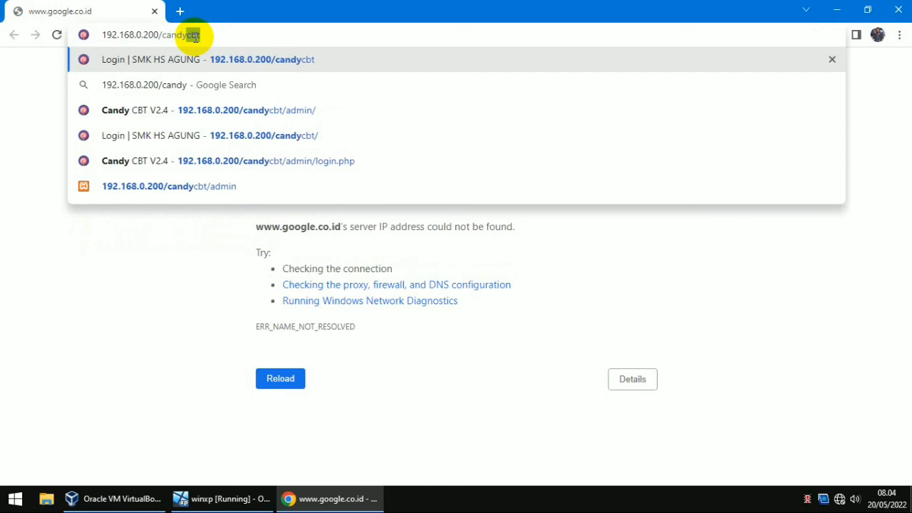
key("Return")
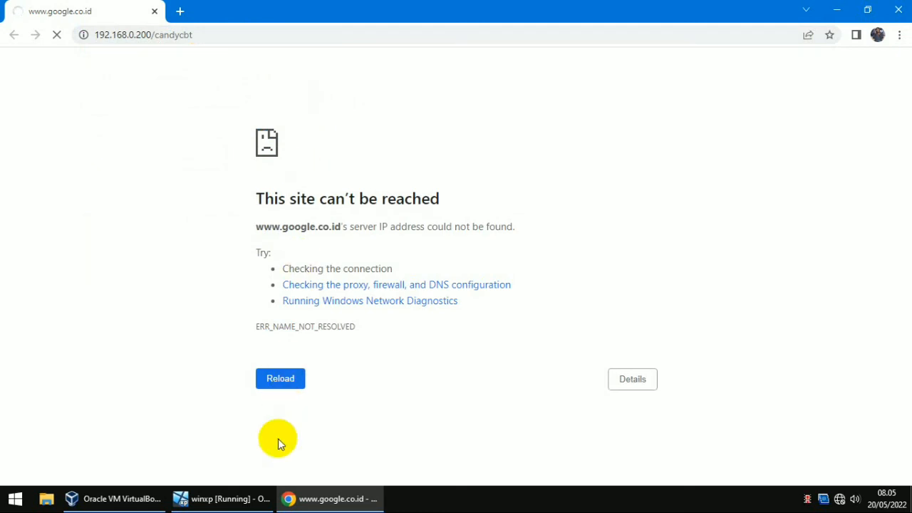
left_click(242, 499)
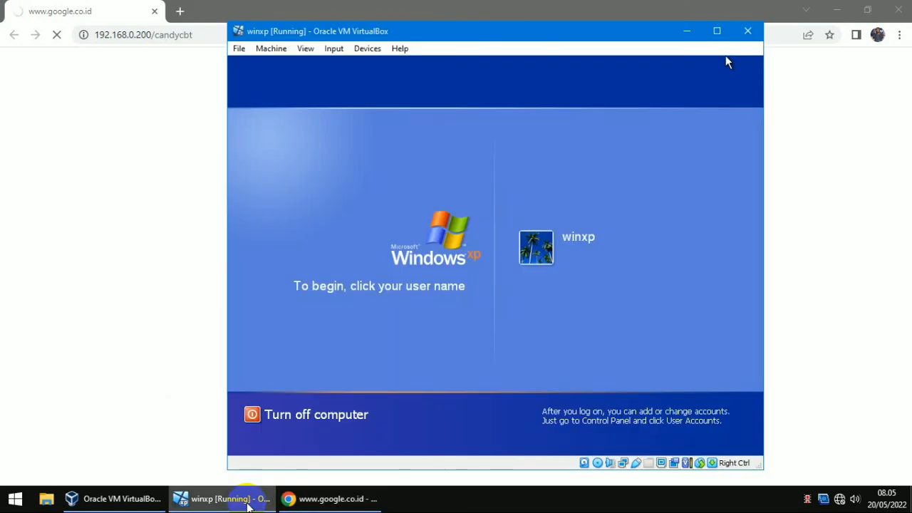
left_click(243, 499)
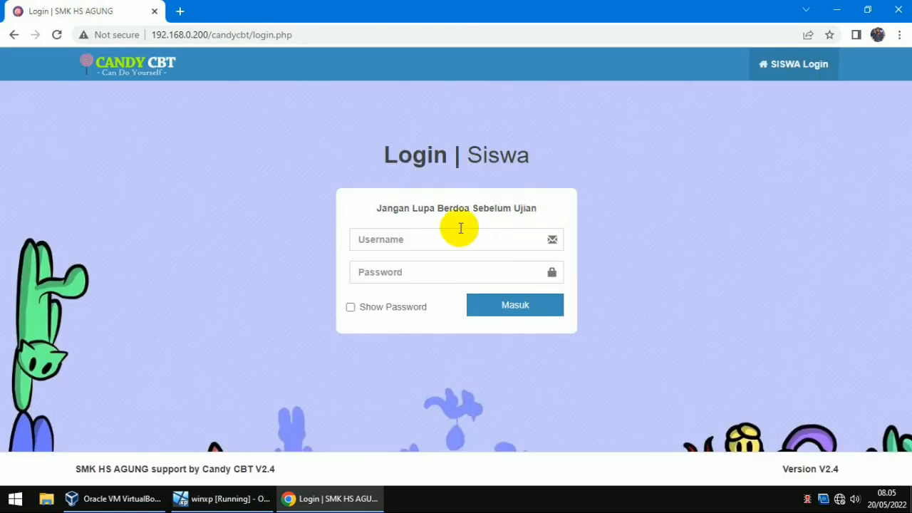
left_click(232, 499)
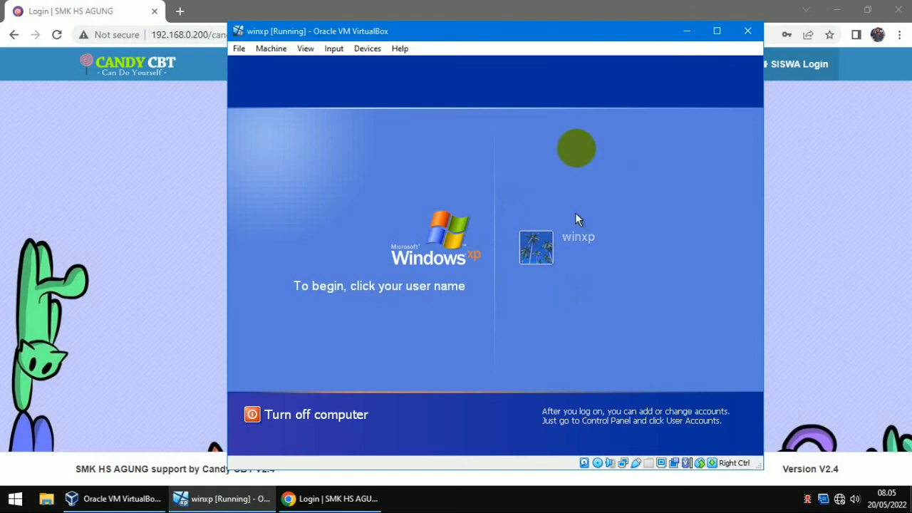
left_click(688, 31)
Step: Replace login.php with admin to open the Candy CBT admin login page, then close Chrome
left_click_drag(293, 34, 255, 35)
type("admi")
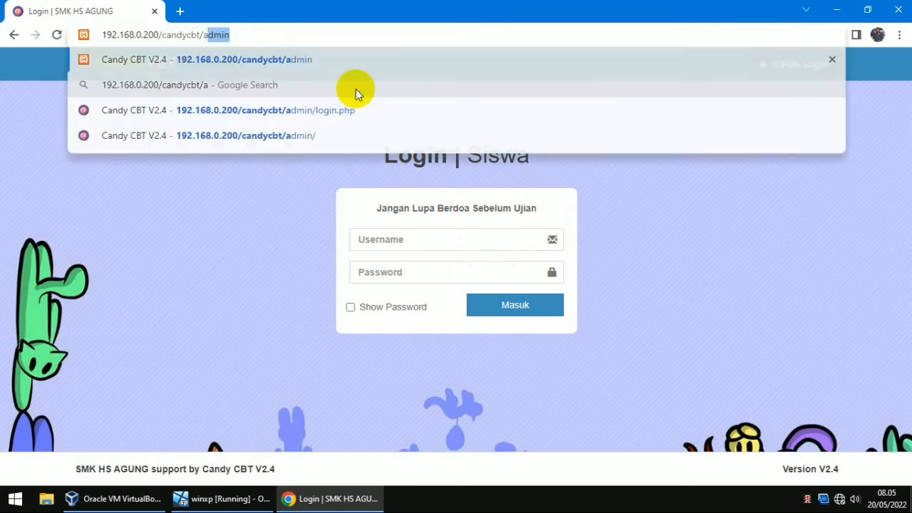
type("n")
key("Return")
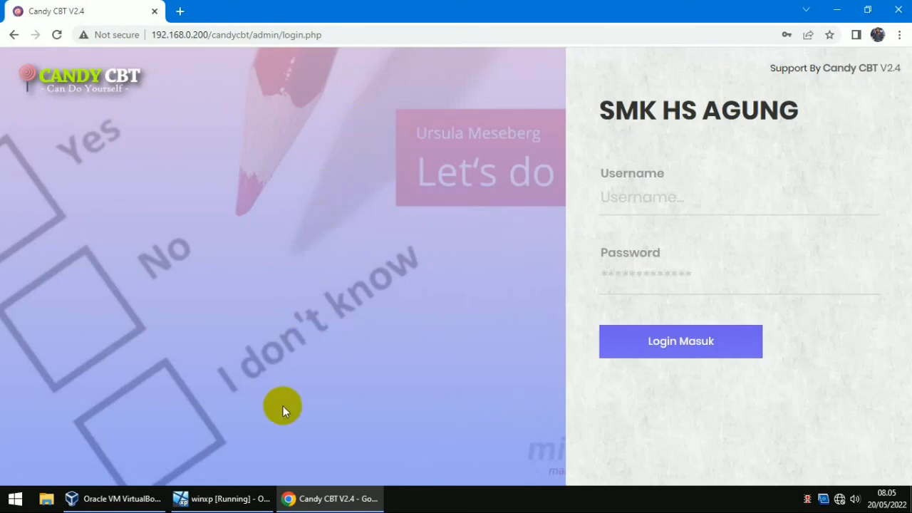
left_click(223, 499)
left_click(207, 501)
left_click(901, 12)
Step: Shut down the XP guest using Turn Off Computer
left_click(347, 412)
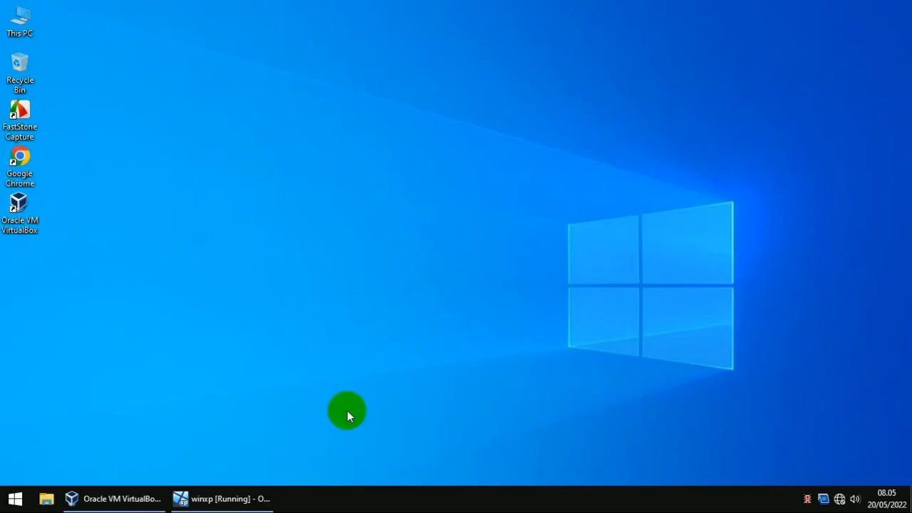
left_click(222, 499)
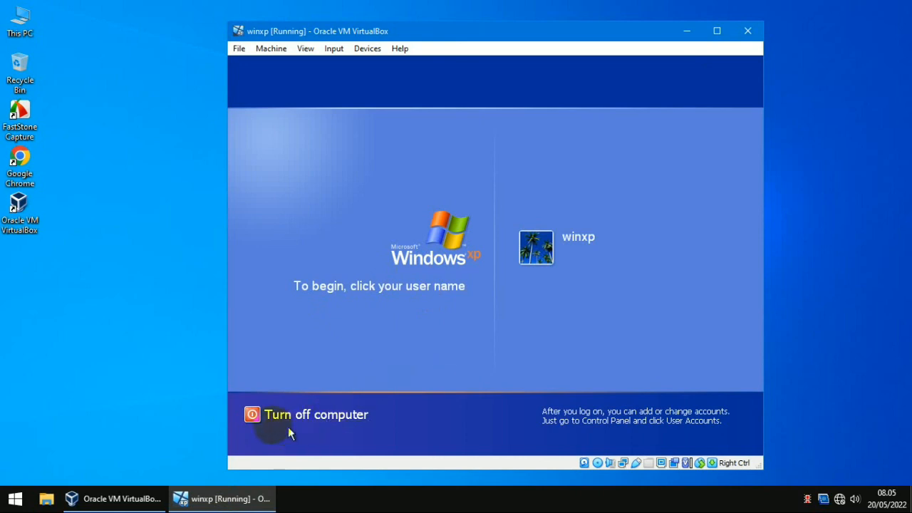
left_click(253, 416)
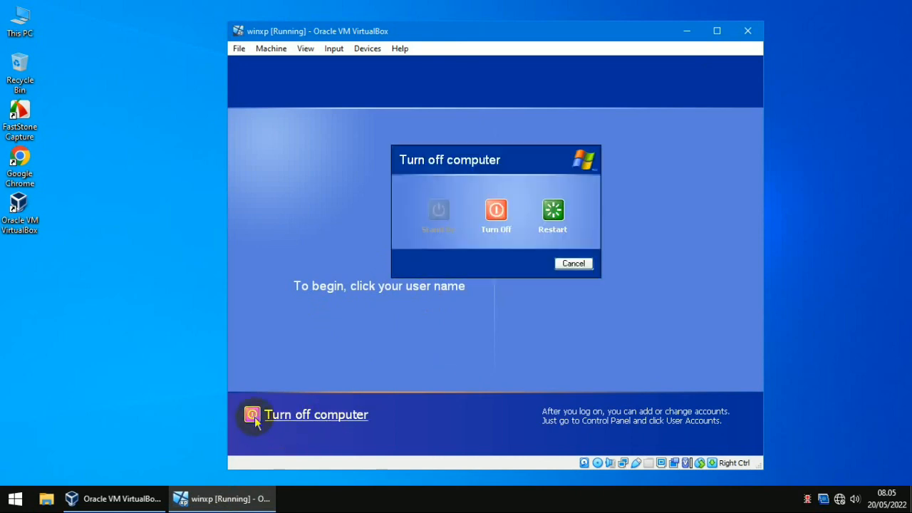
left_click(495, 211)
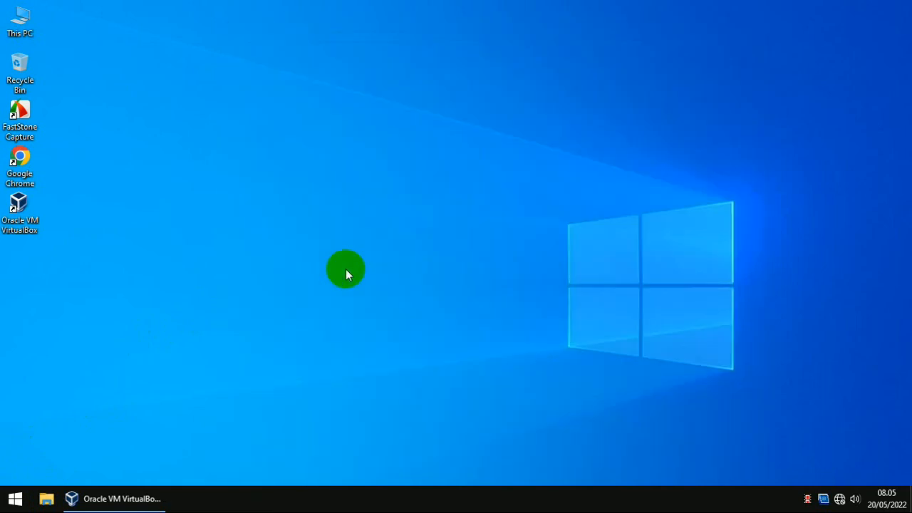
Step: Close VirtualBox Manager and locate the winxp virtual hard disk on DATA (D:) in File Explorer
left_click(116, 501)
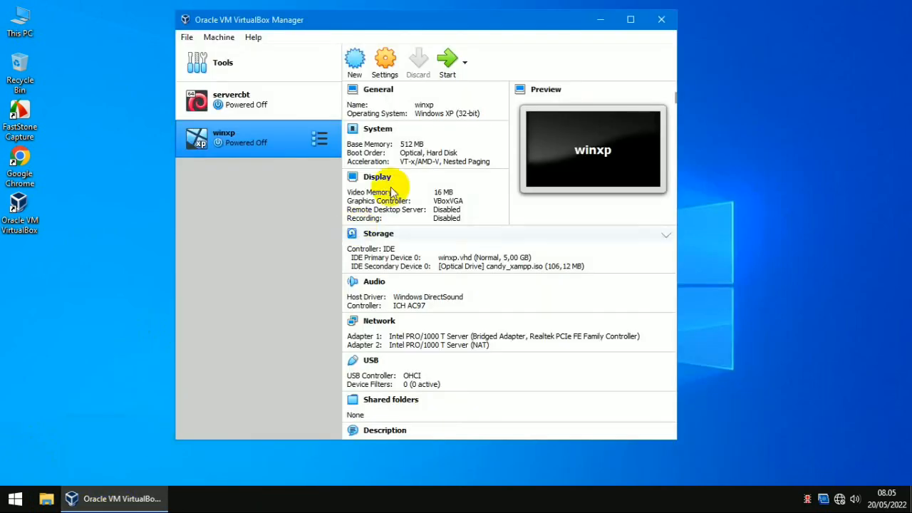
left_click(662, 20)
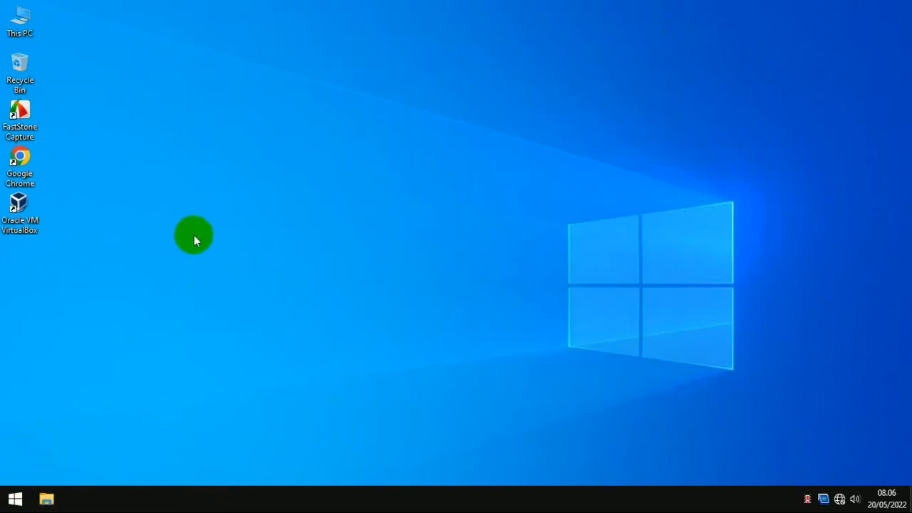
key("super+e")
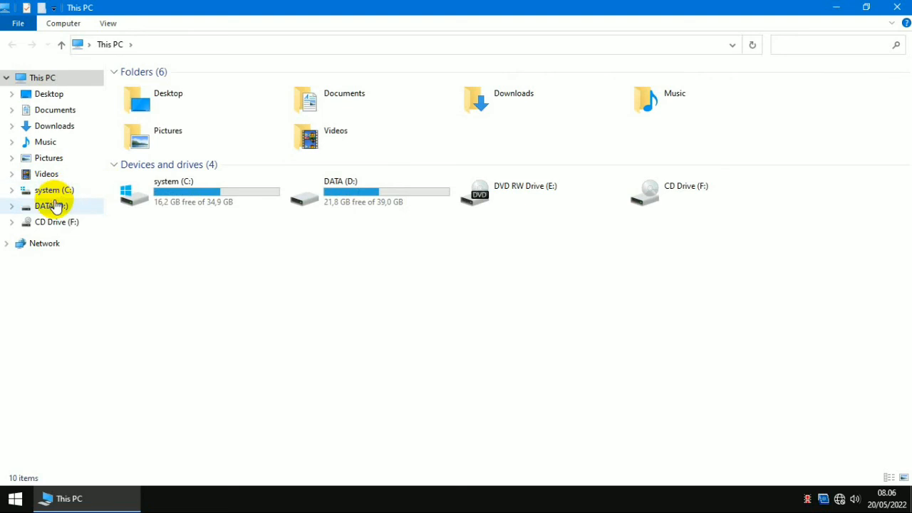
left_click(56, 206)
left_click(137, 161)
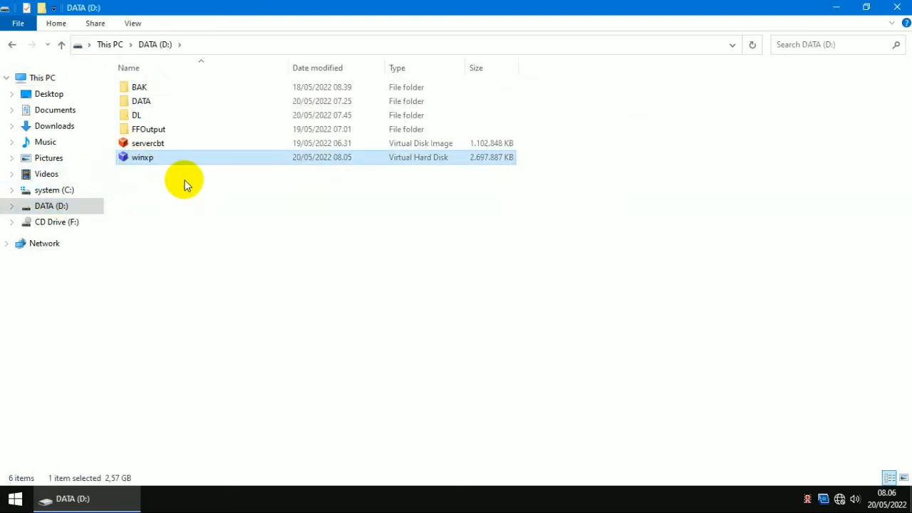